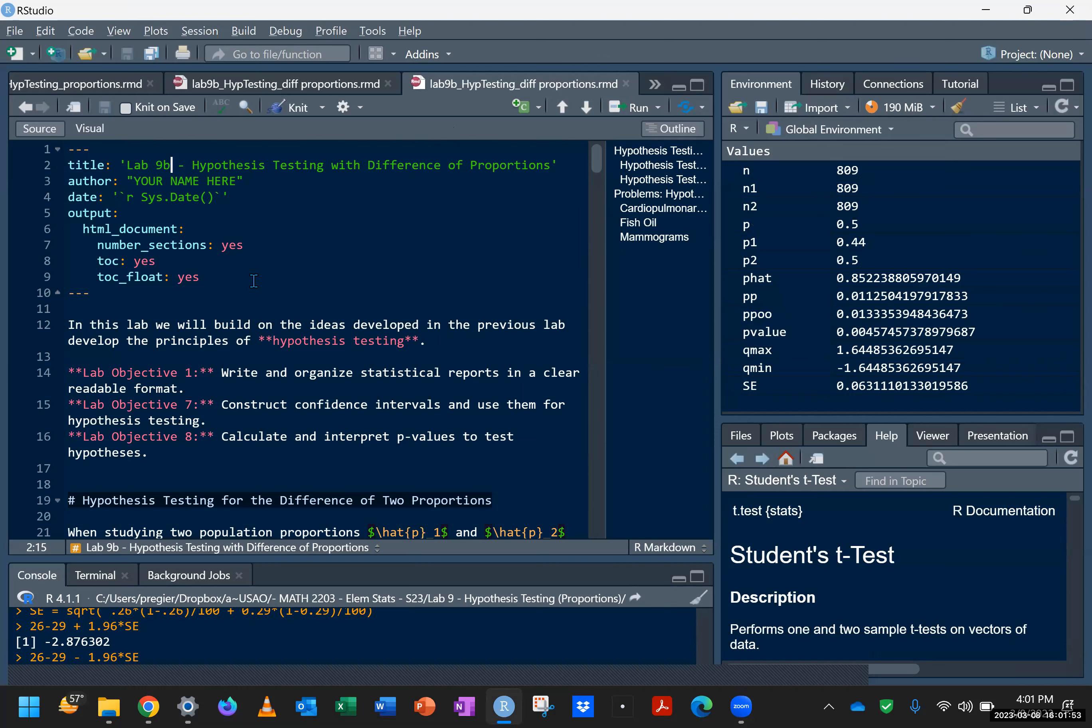
# Step: Close the duplicate copy of lab9b_HypTesting_diff proportions.rmd, keeping one copy open
pyautogui.scroll(-2, 254, 281)
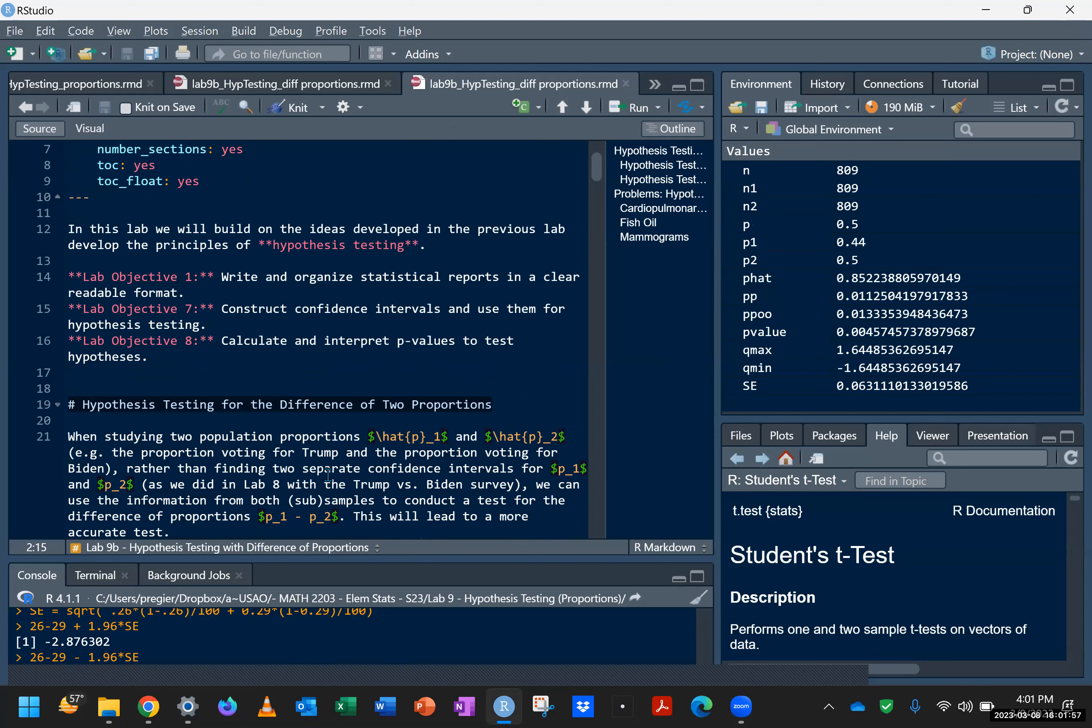
pyautogui.click(226, 404)
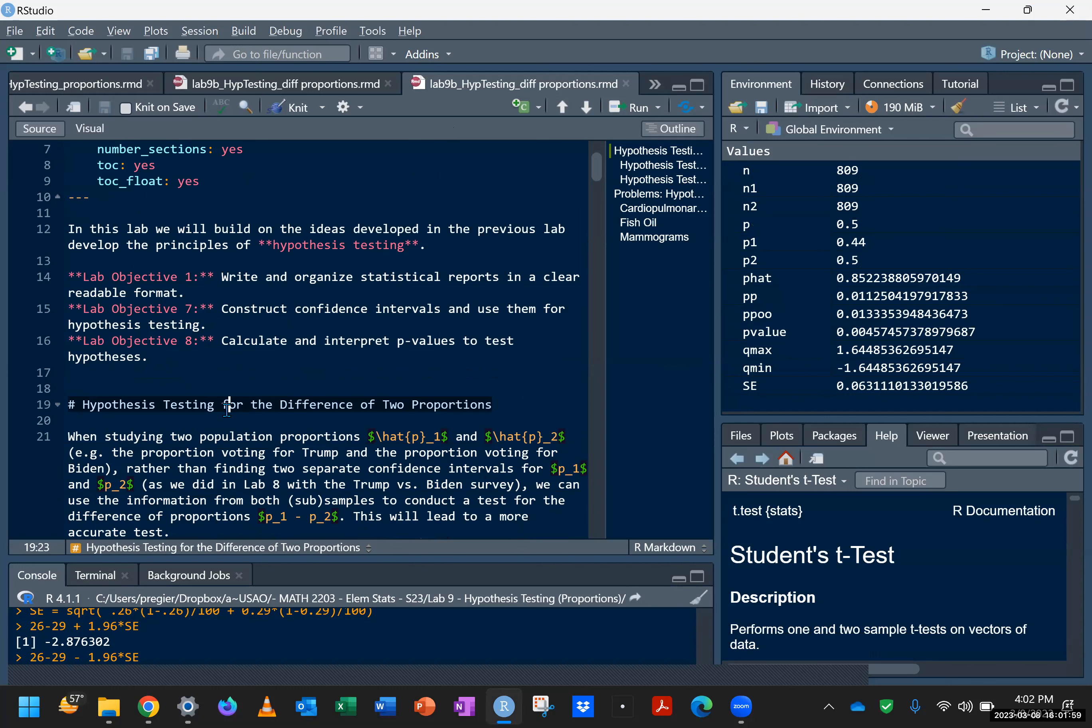
pyautogui.scroll(2, 225, 409)
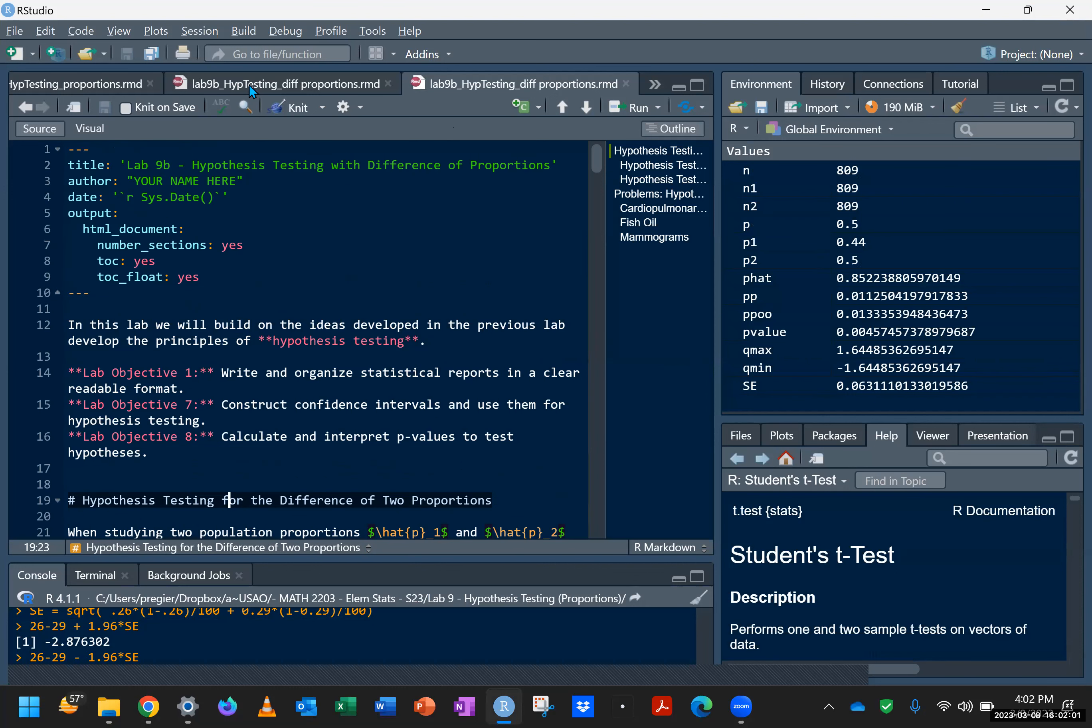
pyautogui.click(388, 84)
# Step: Review the start of lab9a_HypTesting_proportions.rmd and the Central Limit Theorem section of lab8_Inference_proportions.rmd
pyautogui.click(218, 86)
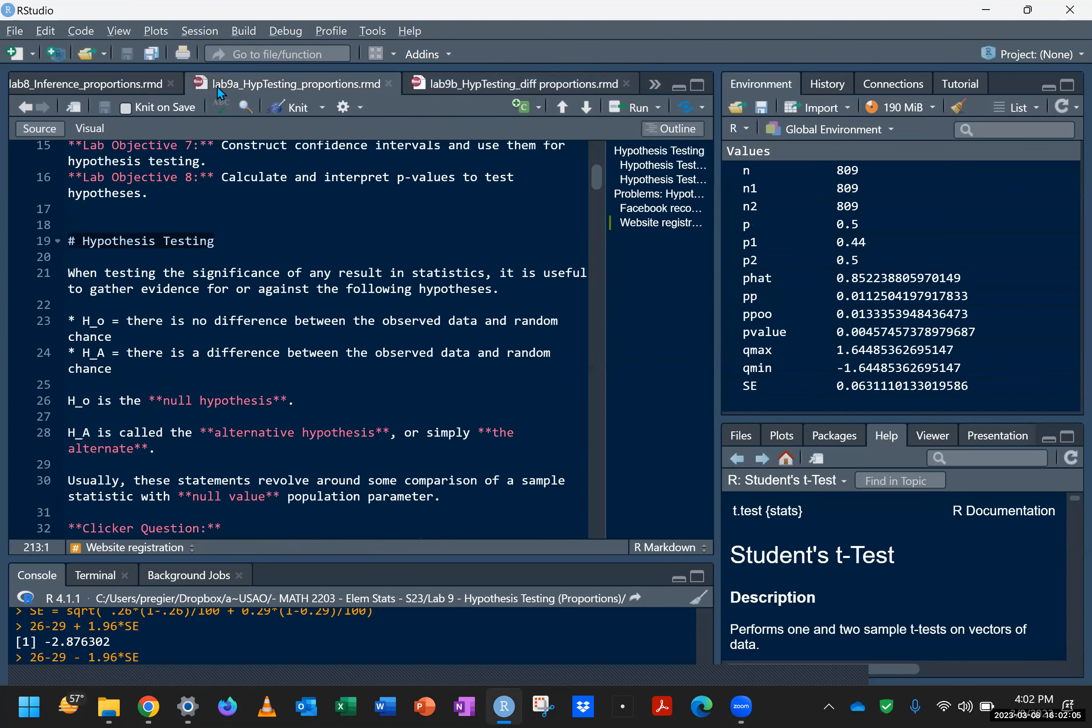
pyautogui.scroll(5, 288, 285)
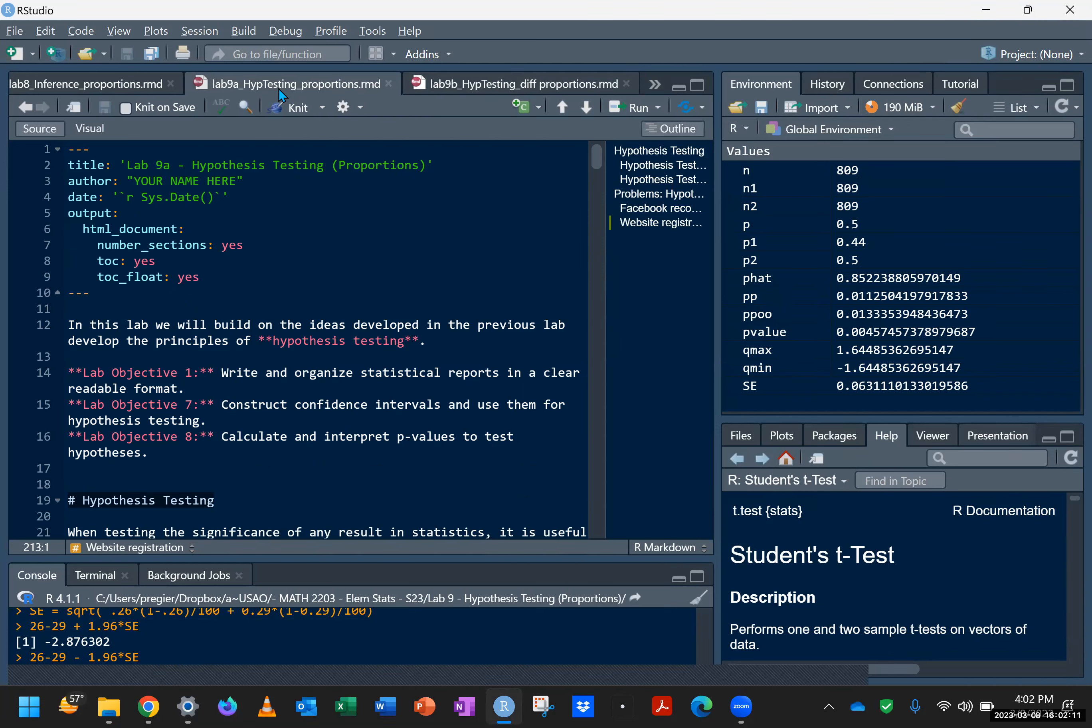
pyautogui.click(116, 80)
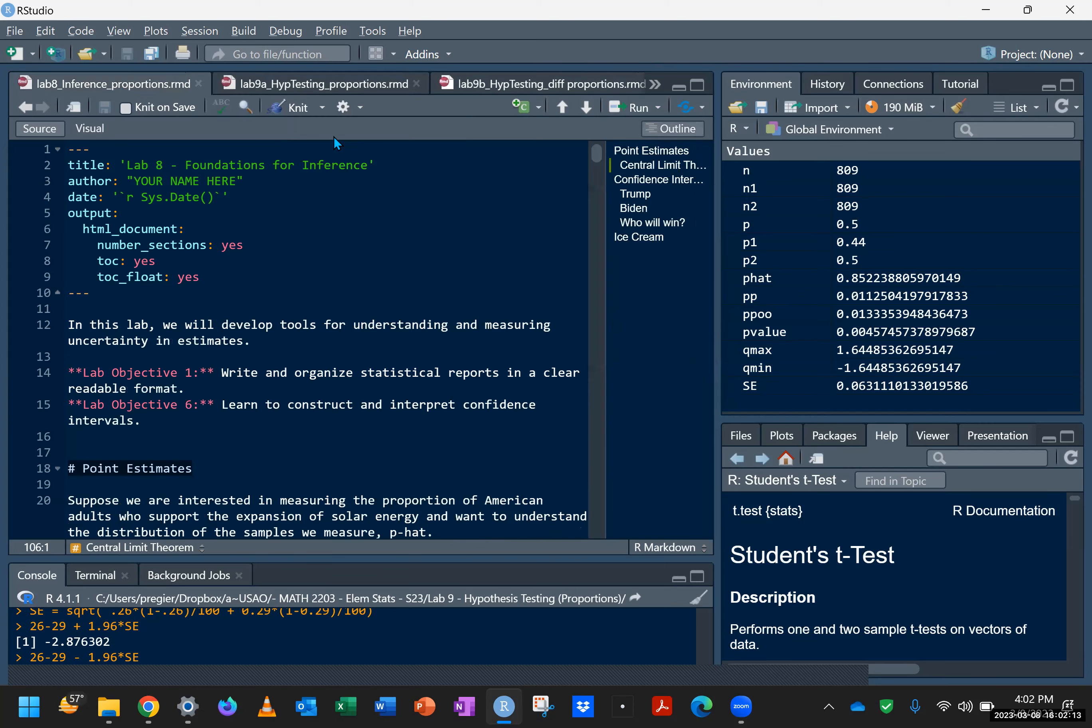
pyautogui.click(632, 165)
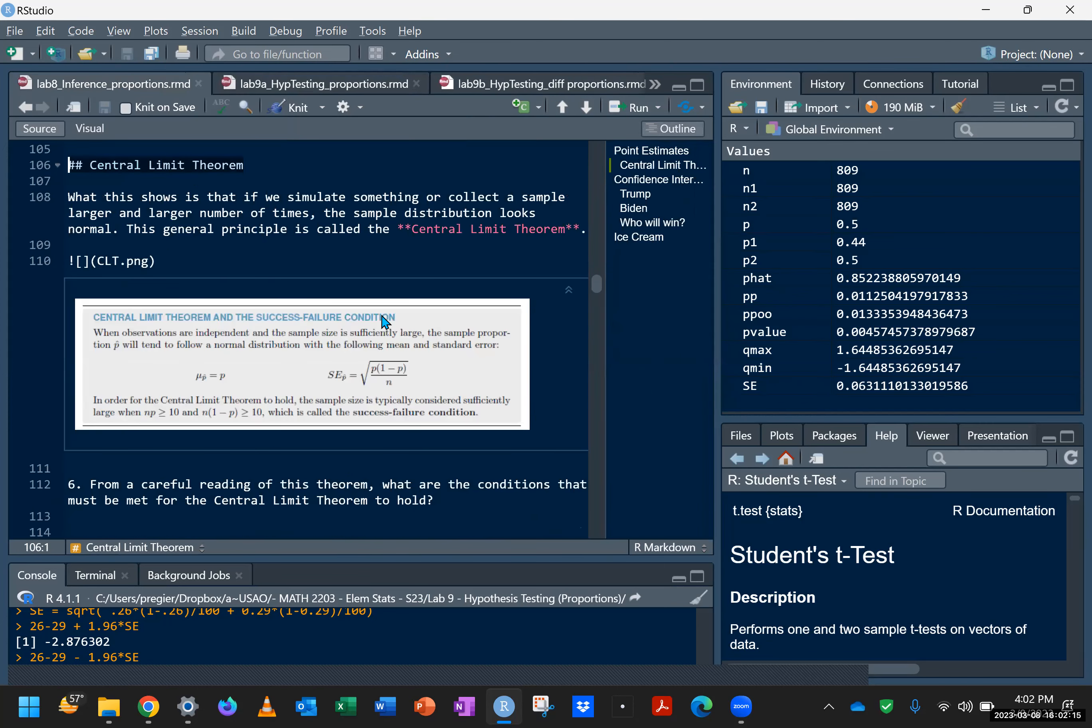
# Step: Return to lab9b_HypTesting_diff proportions.rmd and read the introduction to hypothesis testing for the difference of two proportions
pyautogui.click(503, 86)
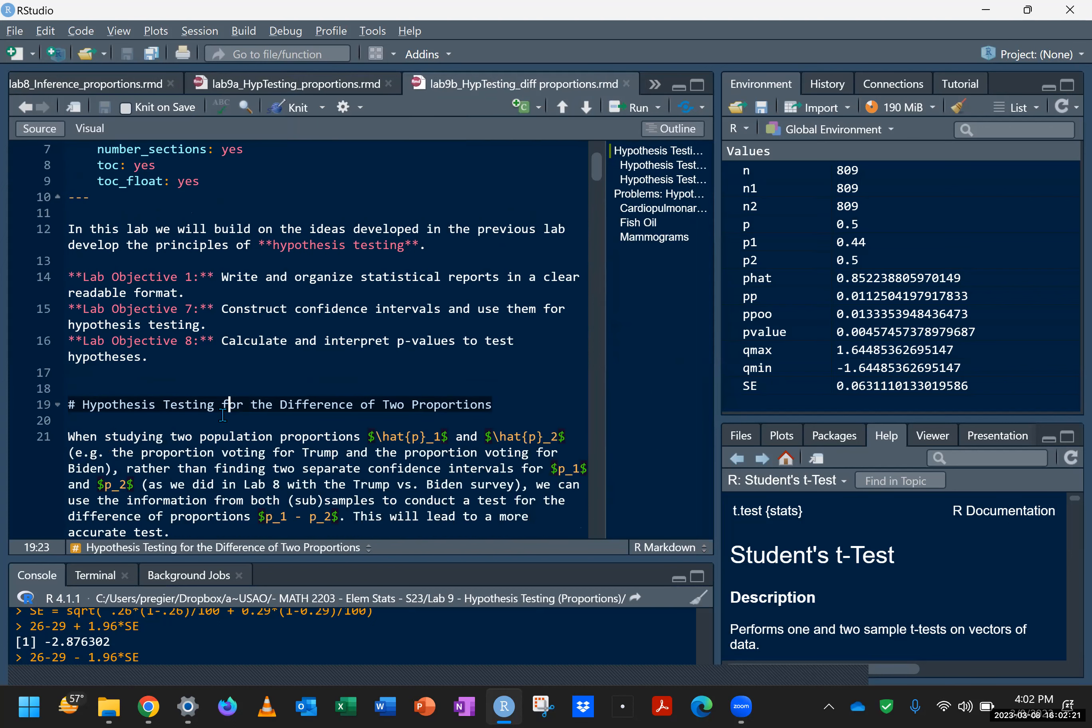
pyautogui.scroll(-2, 222, 415)
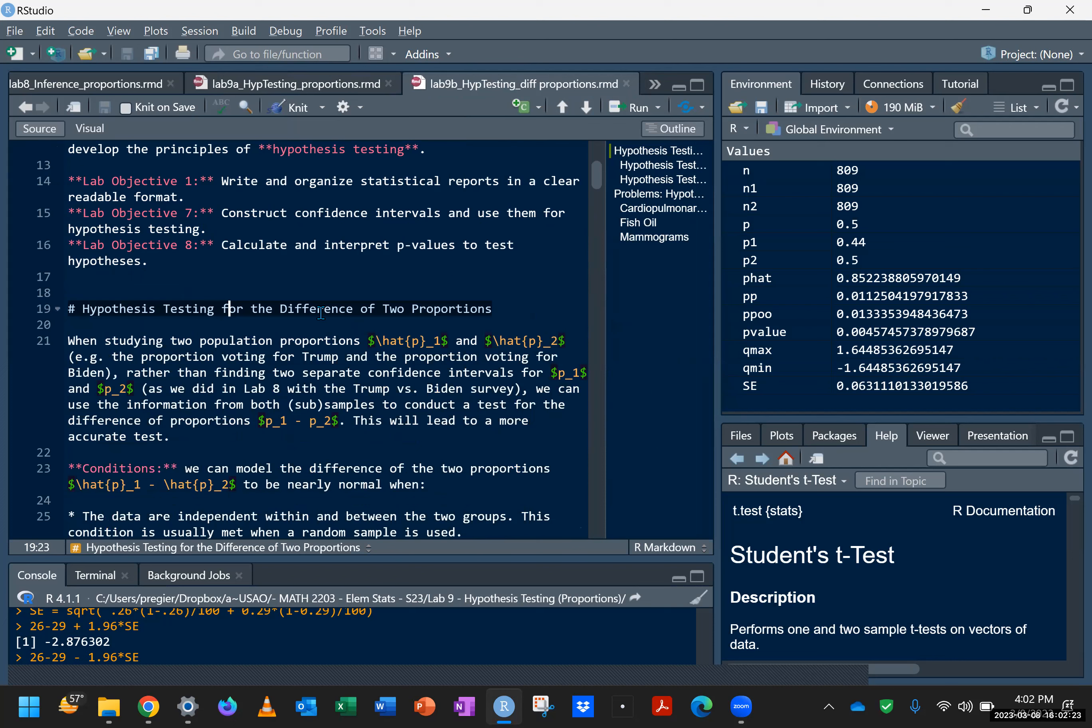
pyautogui.doubleClick(316, 358)
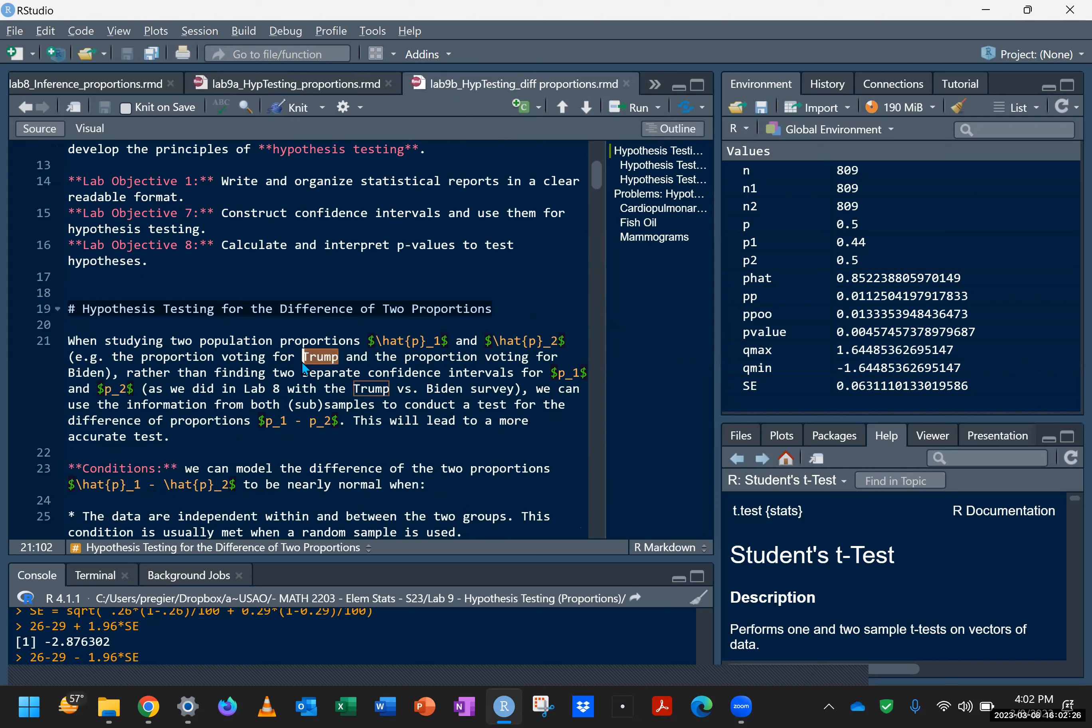
pyautogui.click(447, 389)
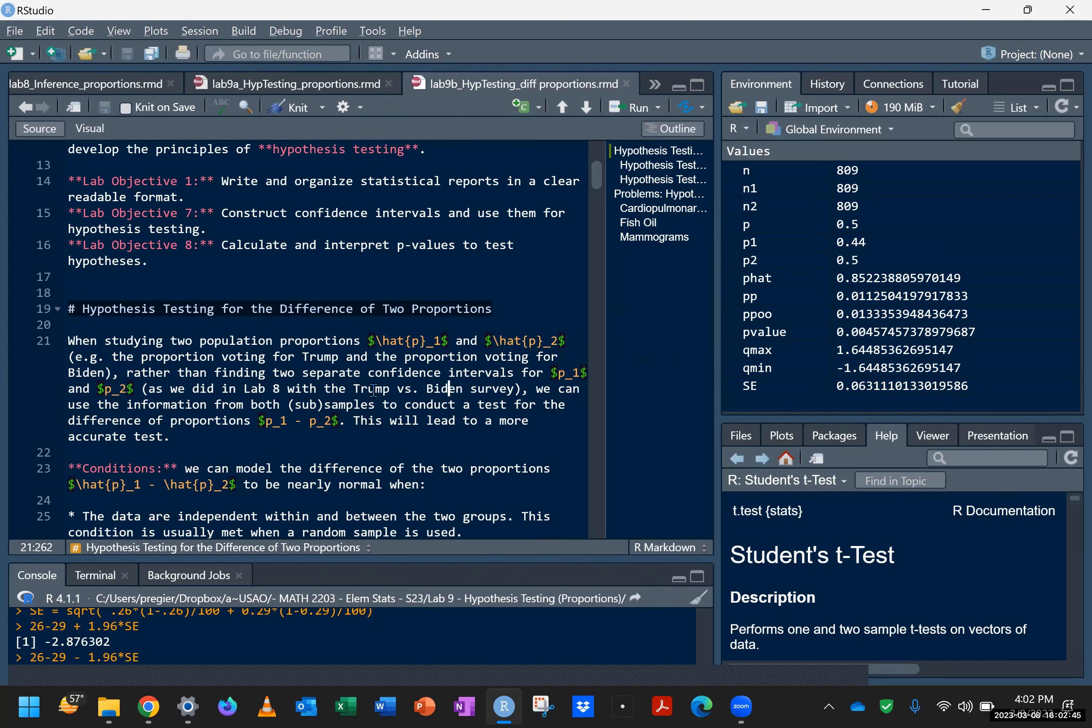
# Step: Examine the independence condition and preview the formula for the difference of the two sample proportions
pyautogui.scroll(-2, 281, 423)
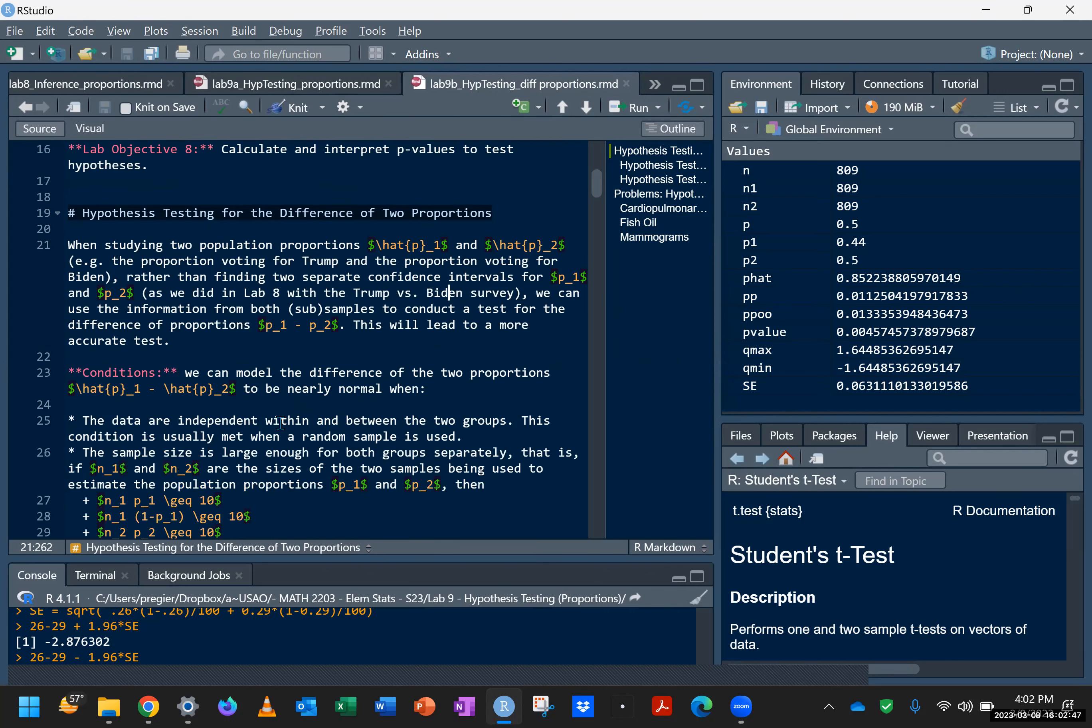
pyautogui.click(100, 390)
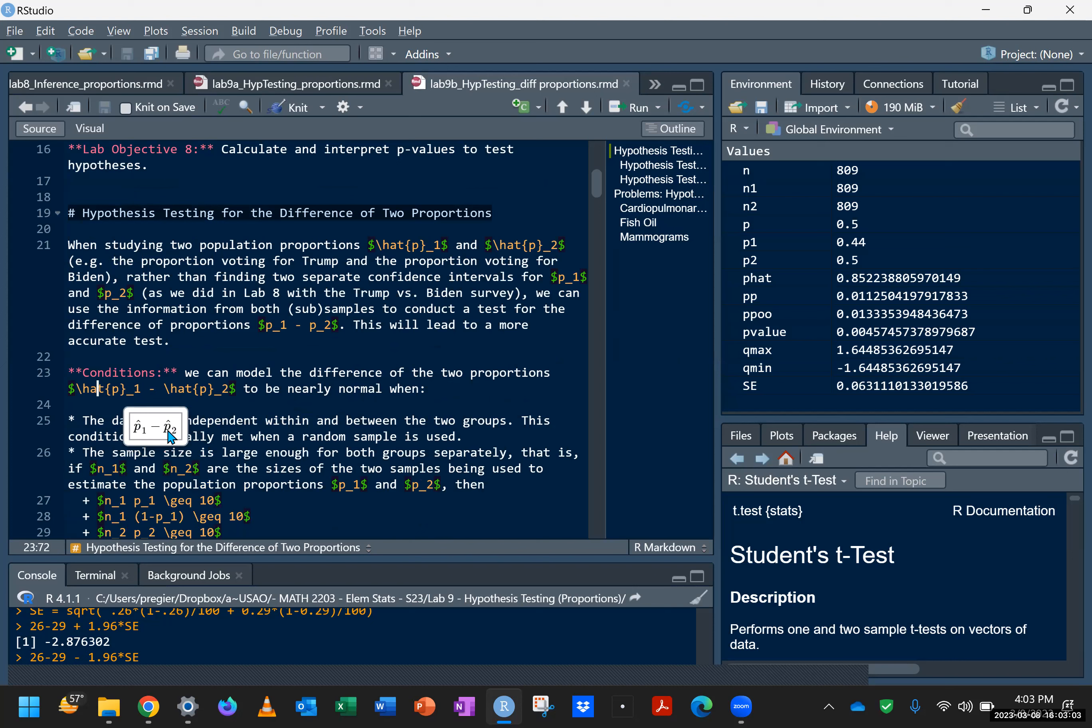
pyautogui.click(353, 419)
pyautogui.doubleClick(205, 422)
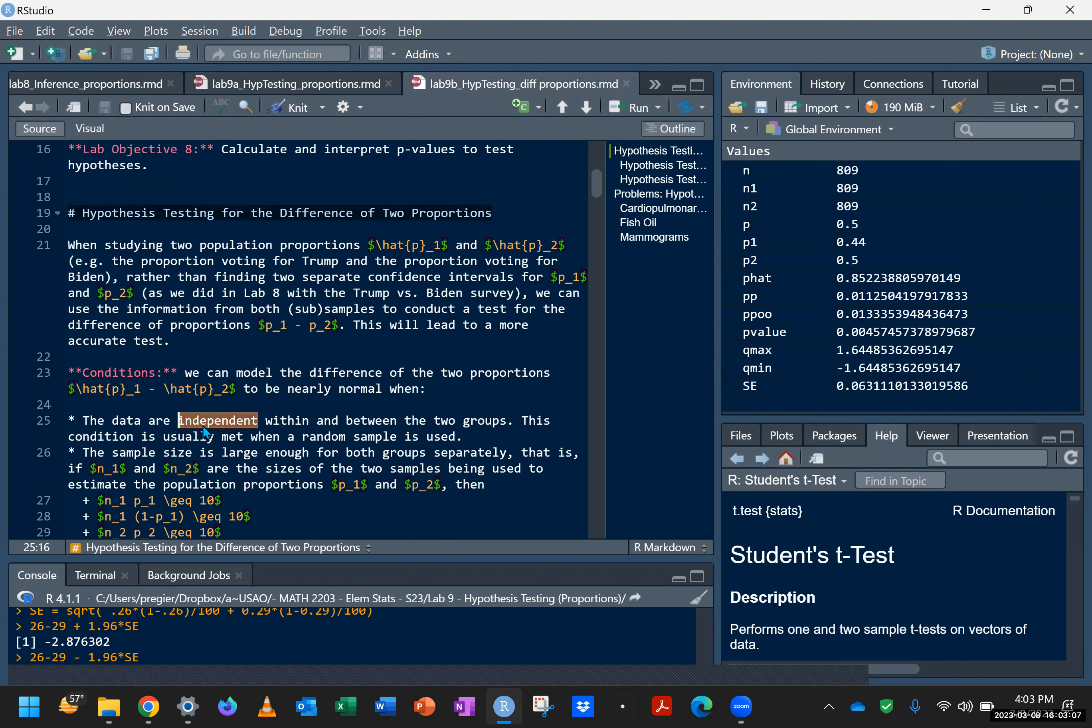
pyautogui.click(96, 388)
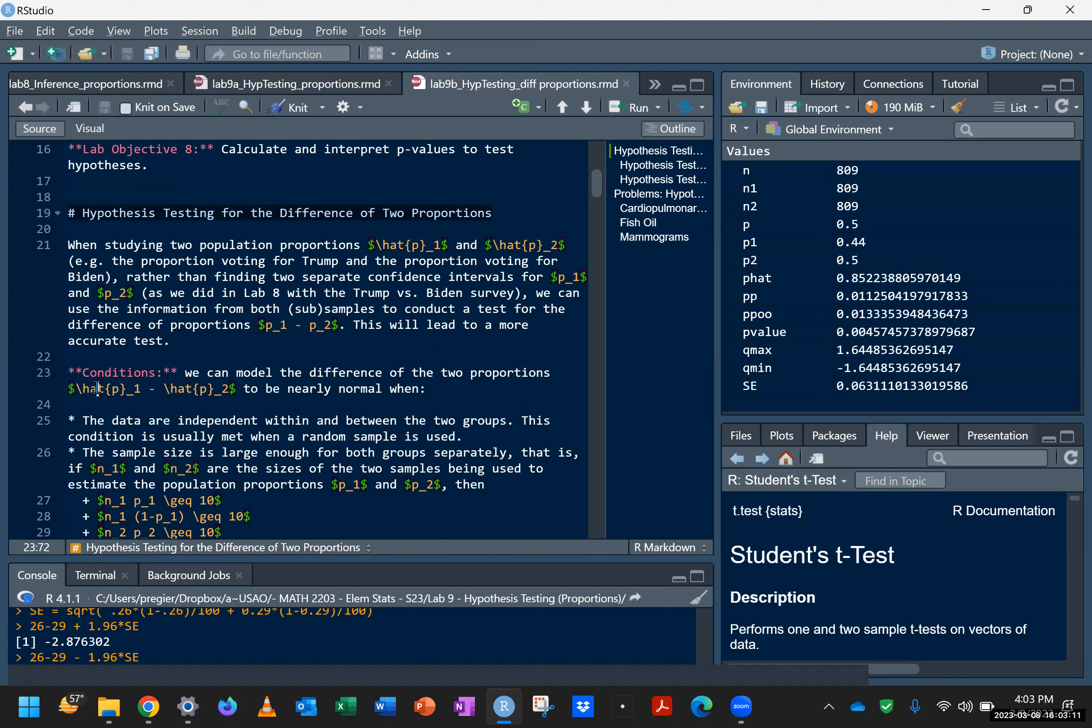
pyautogui.click(181, 387)
pyautogui.click(104, 390)
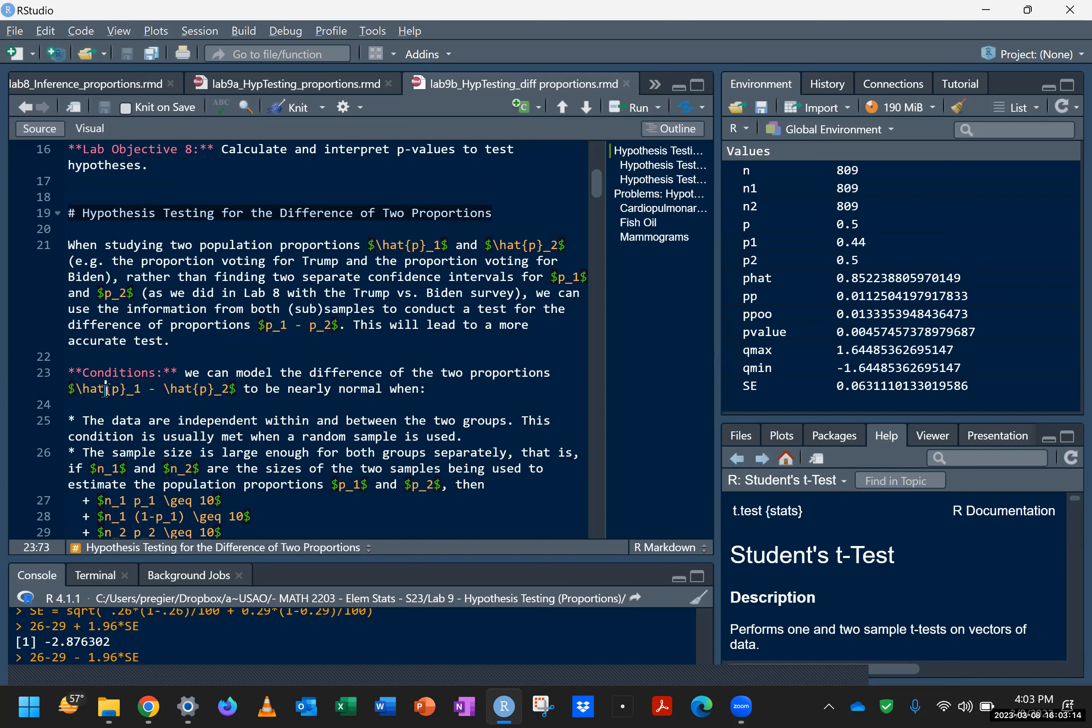
pyautogui.click(197, 389)
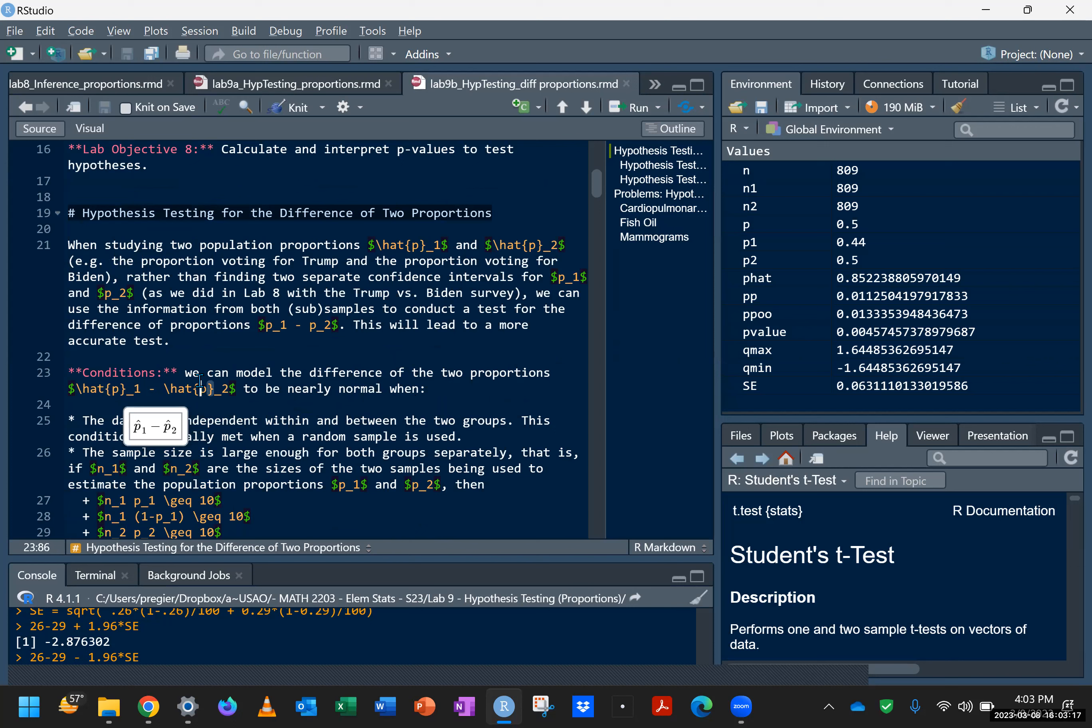
# Step: Examine the sample size condition and preview its four success and failure inequalities for both groups
pyautogui.tripleClick(233, 454)
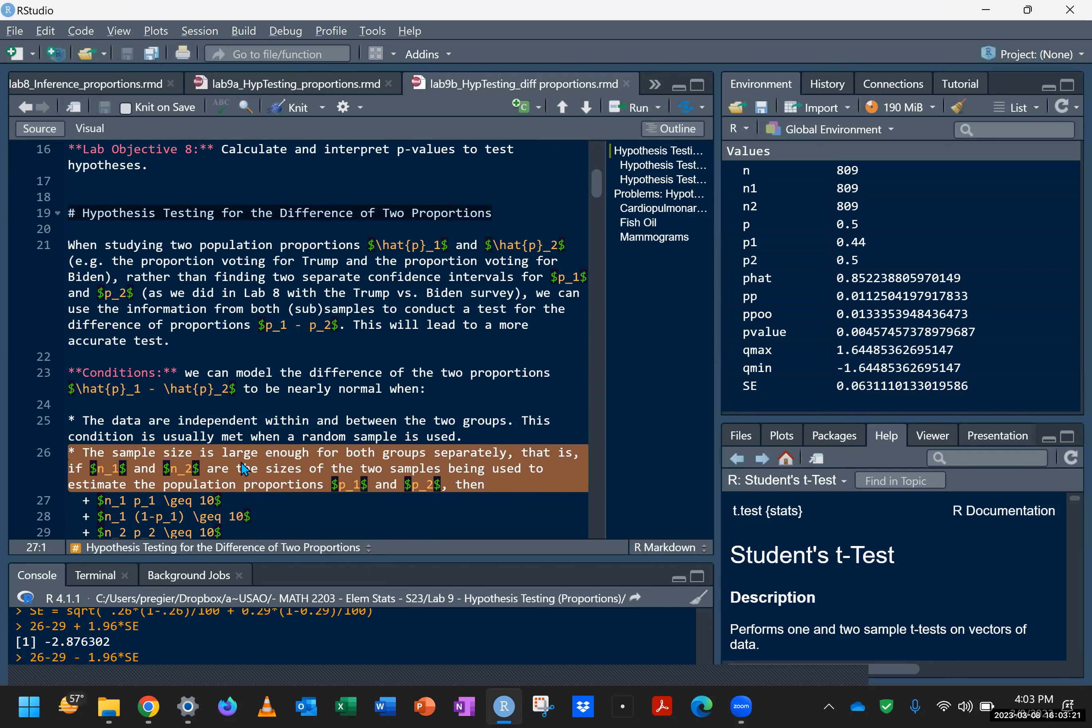
pyautogui.scroll(-1, 243, 467)
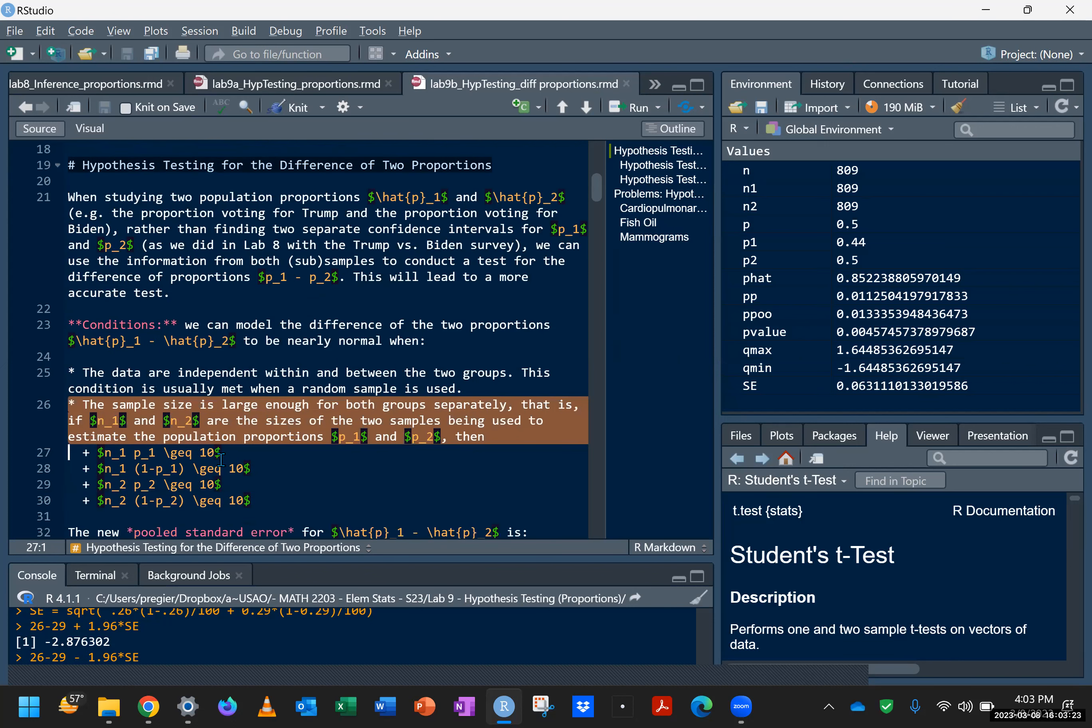
pyautogui.doubleClick(203, 453)
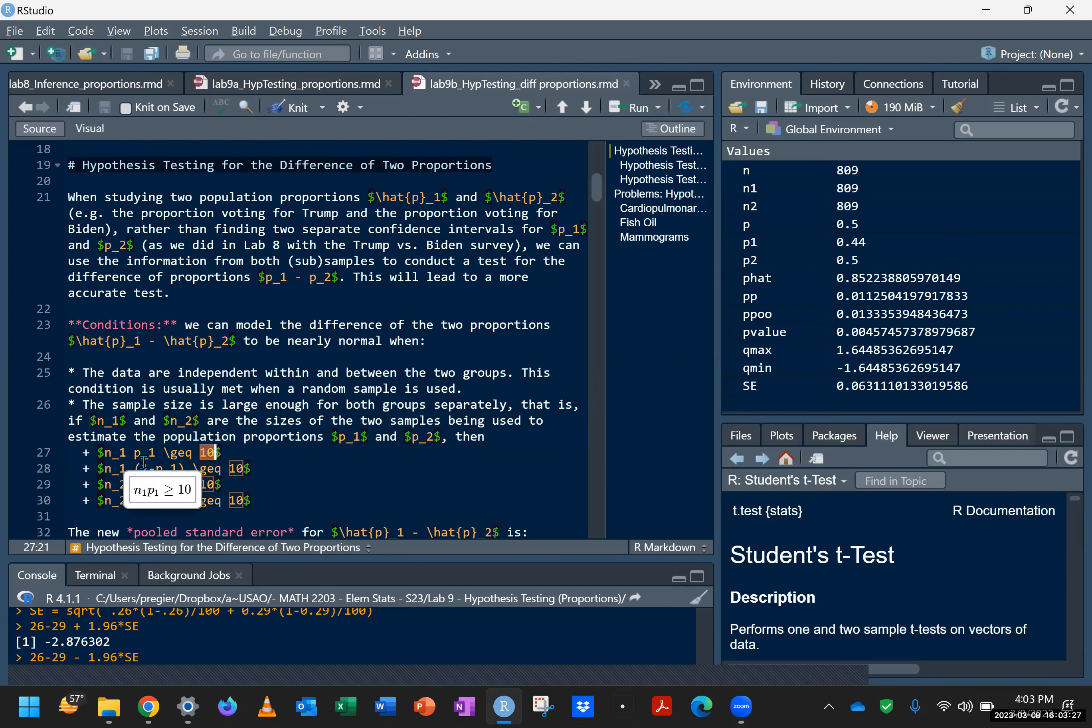
pyautogui.doubleClick(145, 467)
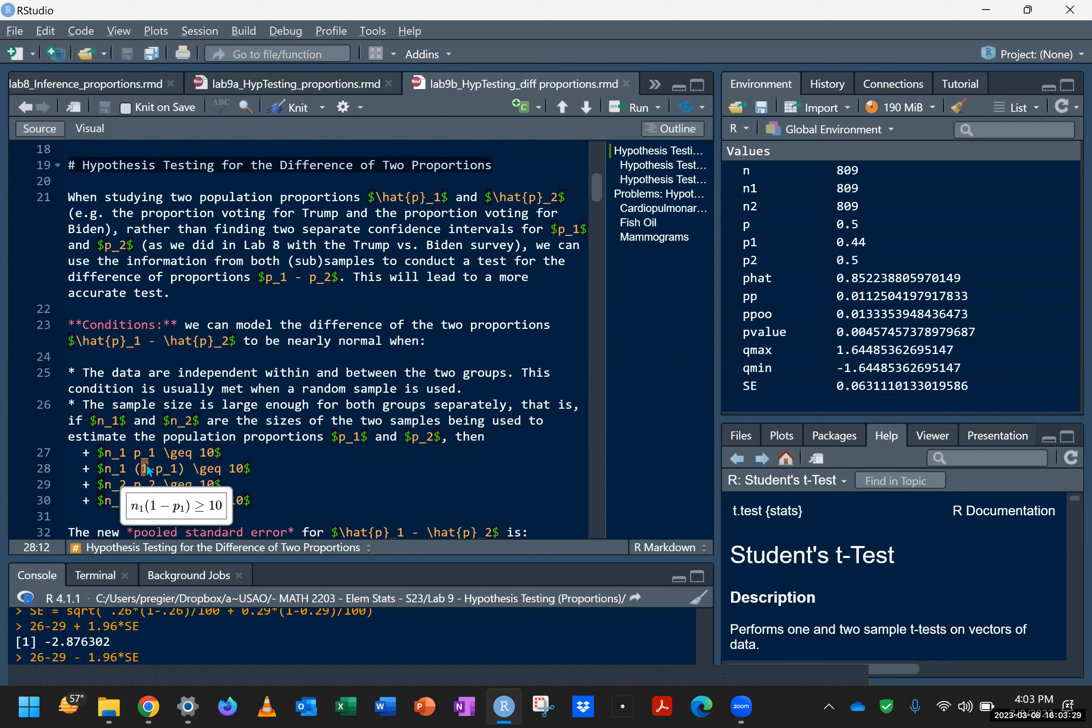
pyautogui.click(141, 483)
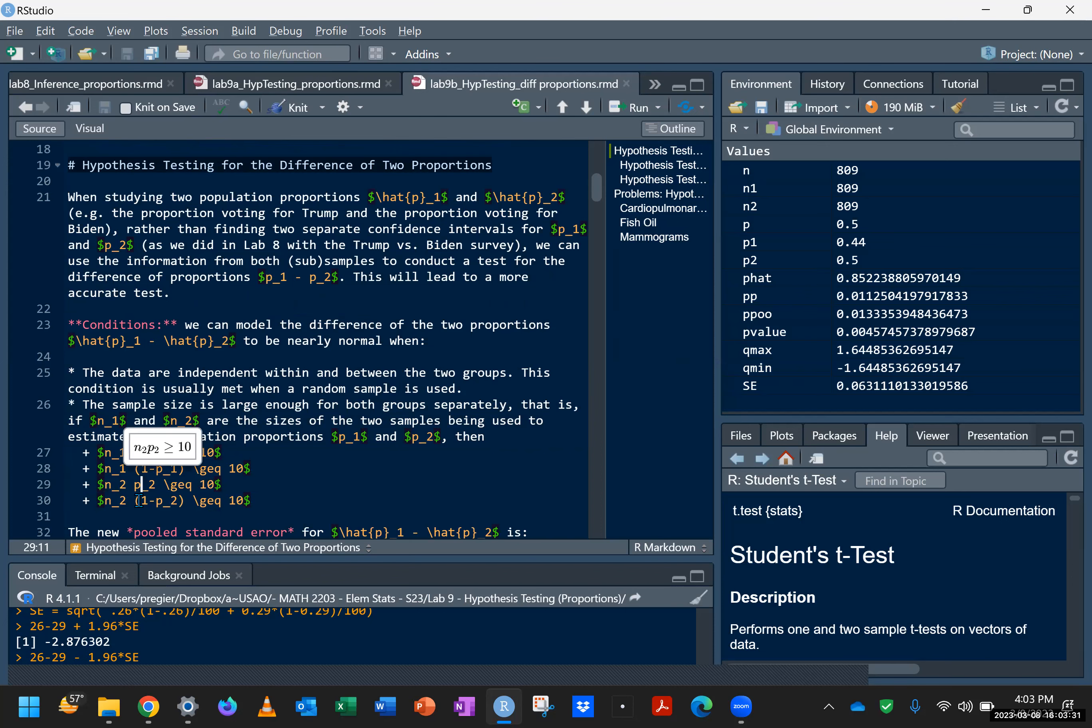
pyautogui.click(140, 500)
# Step: Examine the pooled standard error formula for the difference of two proportions
pyautogui.scroll(-4, 141, 500)
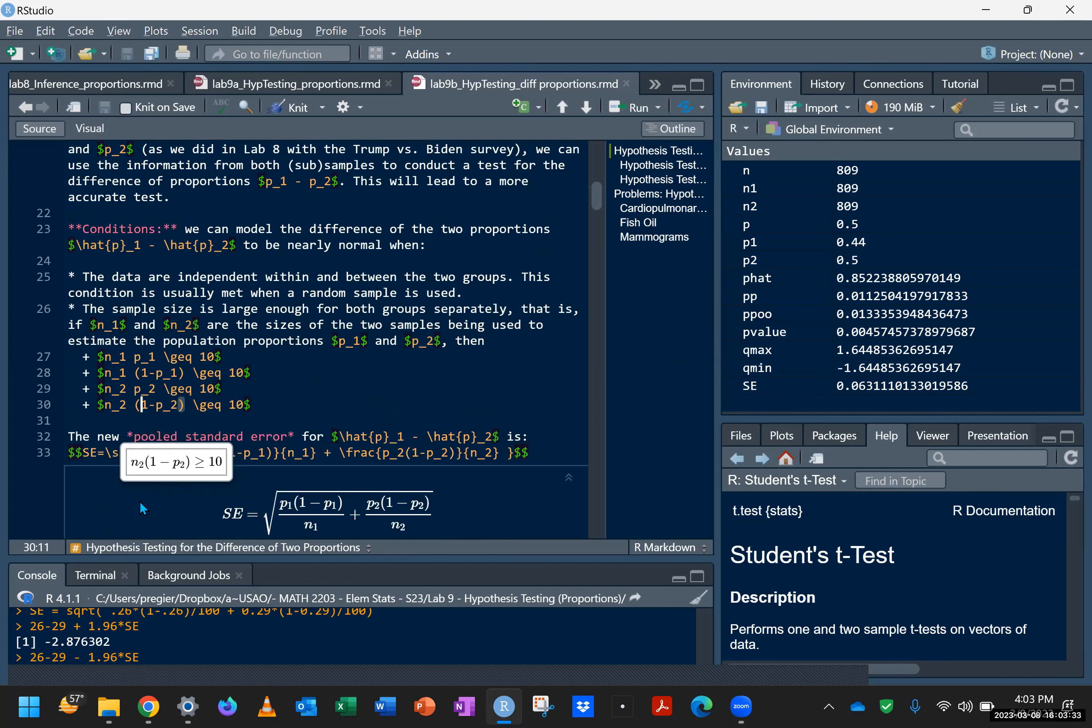
pyautogui.scroll(-2, 139, 500)
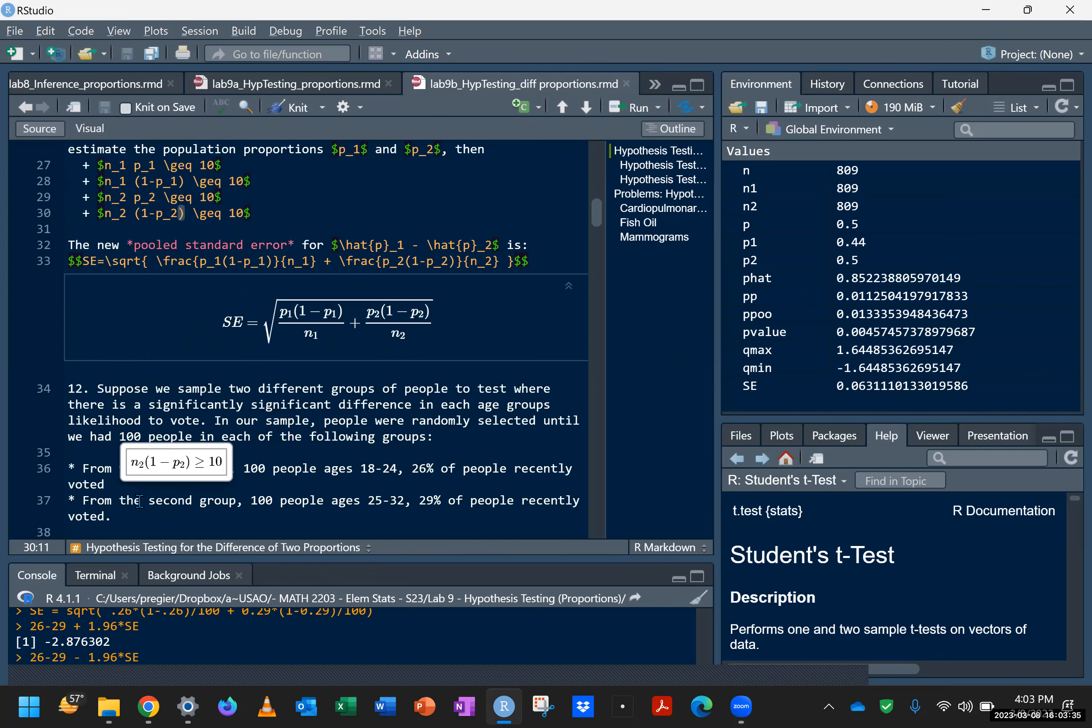
pyautogui.scroll(3, 345, 261)
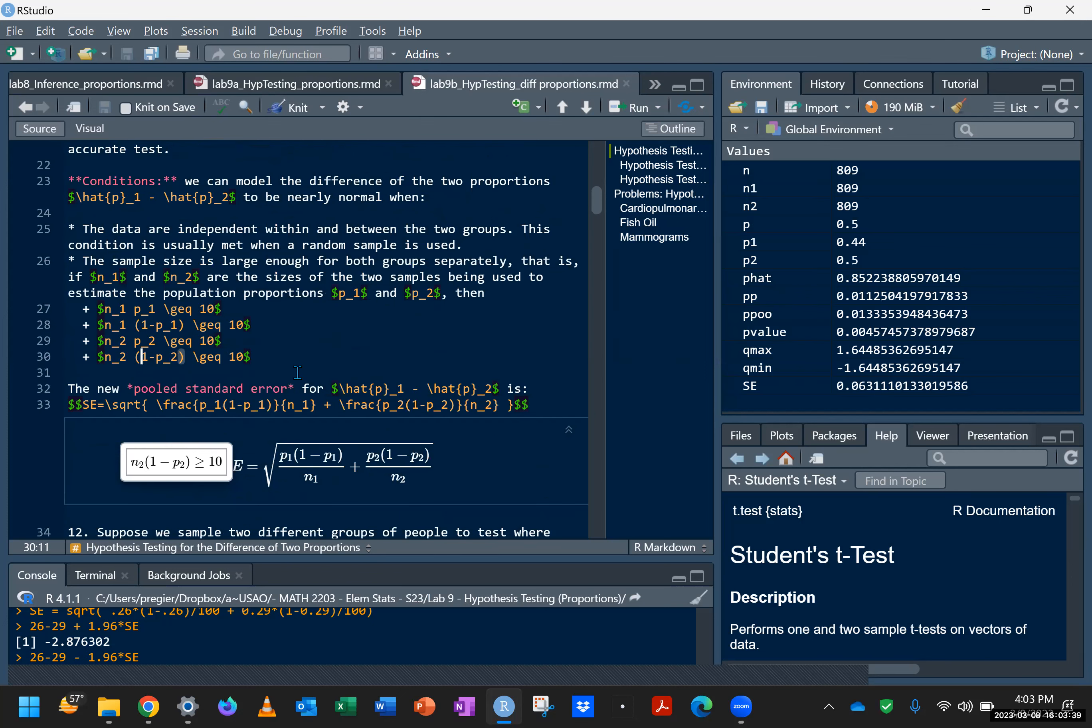
pyautogui.scroll(-1, 297, 372)
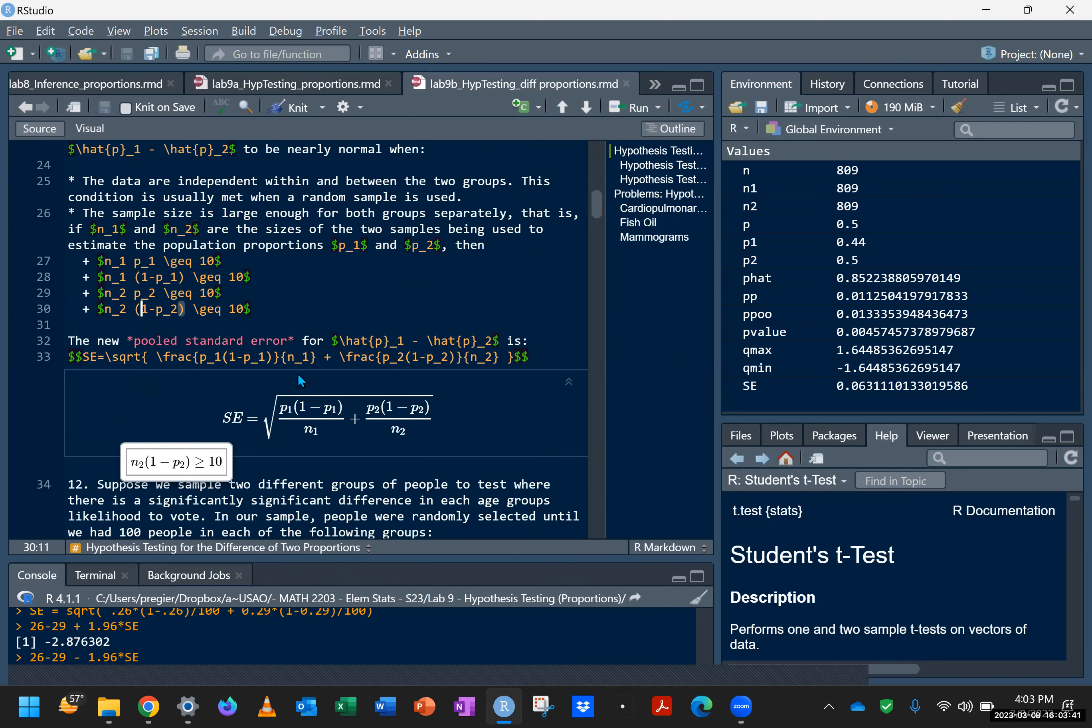
pyautogui.click(252, 343)
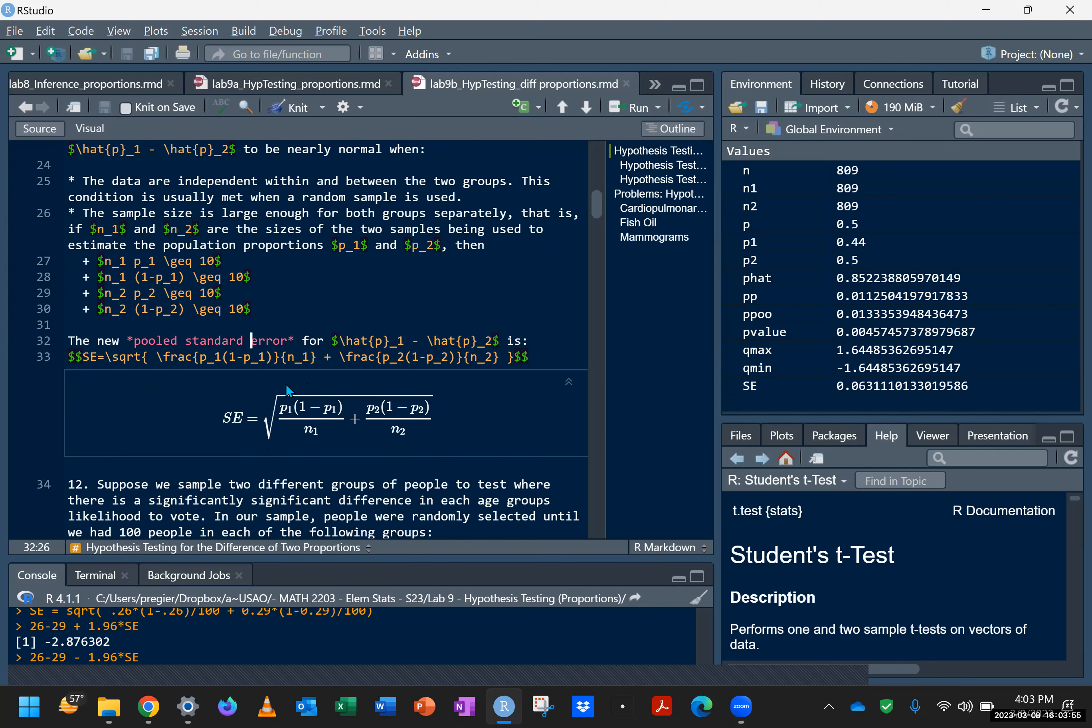
# Step: Read question 12 on voting by age group, including the sample sizes and percentages of both groups
pyautogui.scroll(-4, 416, 419)
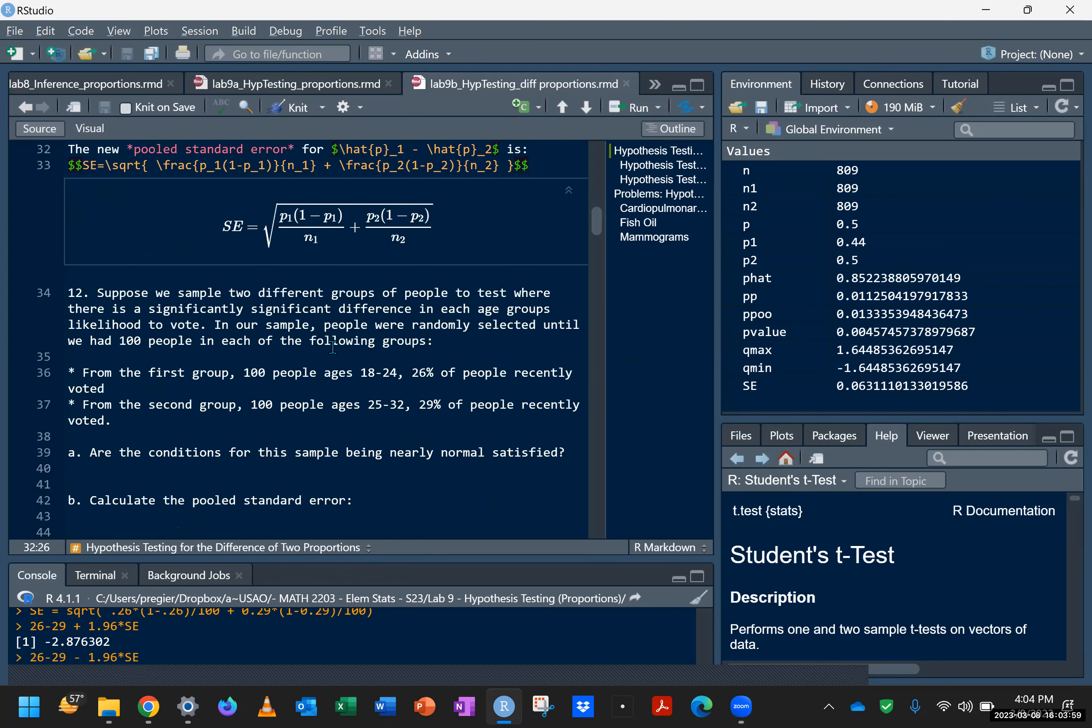
pyautogui.click(293, 339)
pyautogui.doubleClick(415, 372)
pyautogui.doubleClick(370, 405)
pyautogui.doubleClick(432, 405)
# Step: Answer question 12a with a first bullet reading "Independence: randomly selected groups."
pyautogui.click(429, 481)
pyautogui.write('* ')
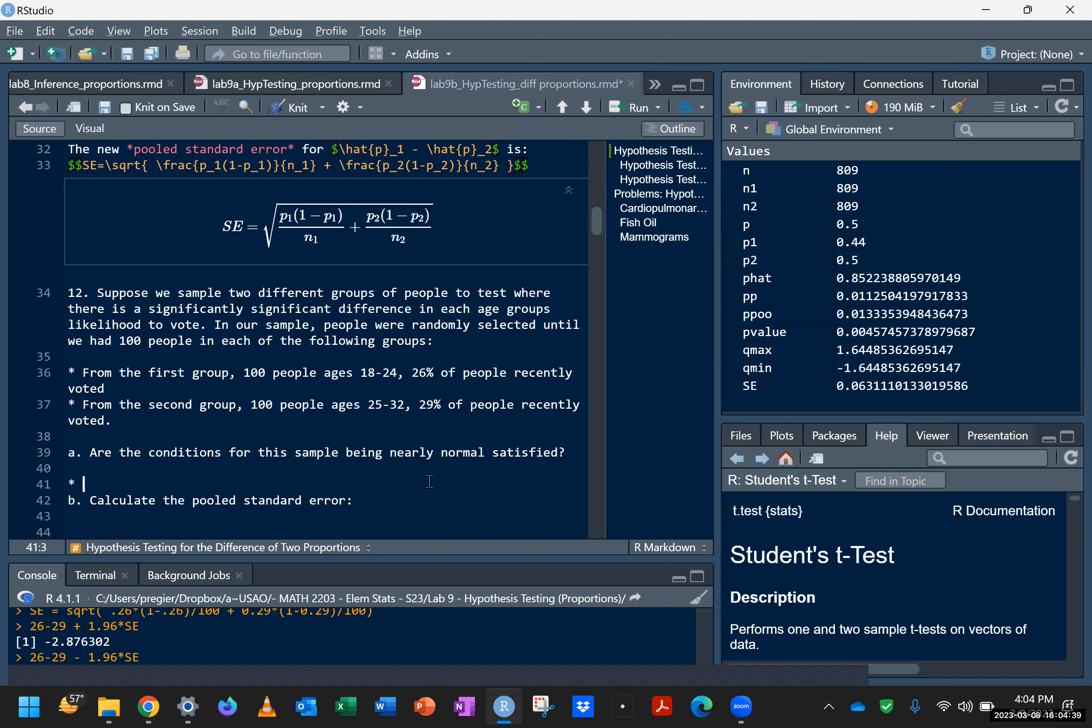
pyautogui.write('Independence')
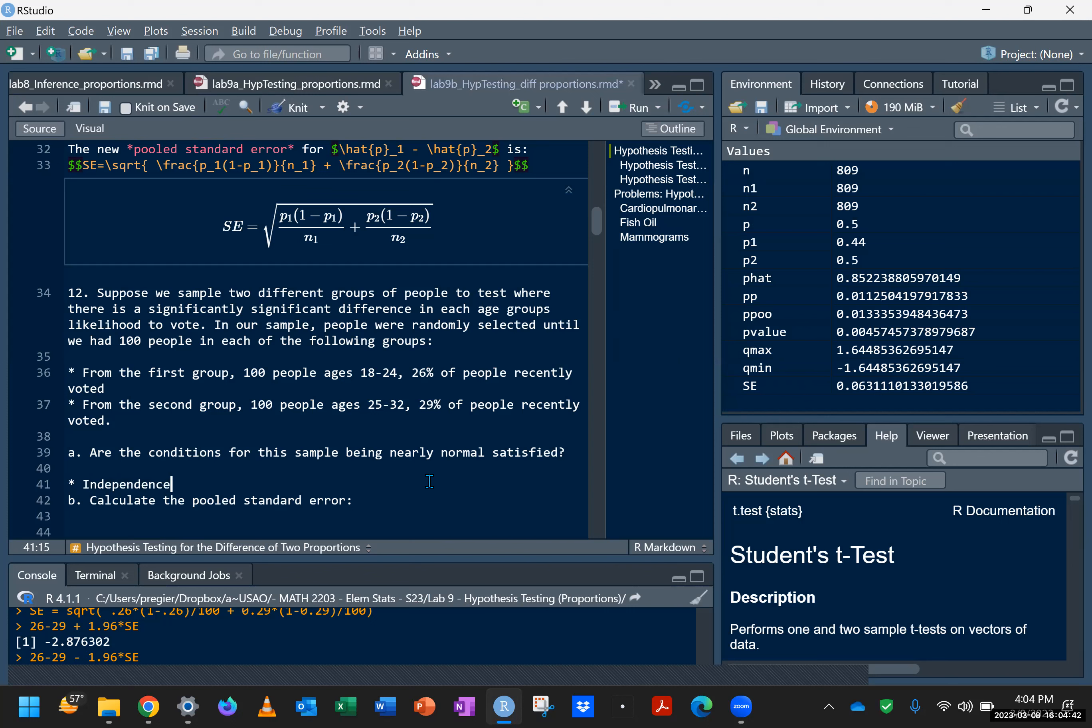
pyautogui.press('Return')
pyautogui.press('Return')
pyautogui.press('Up')
pyautogui.click(429, 480)
pyautogui.write(':')
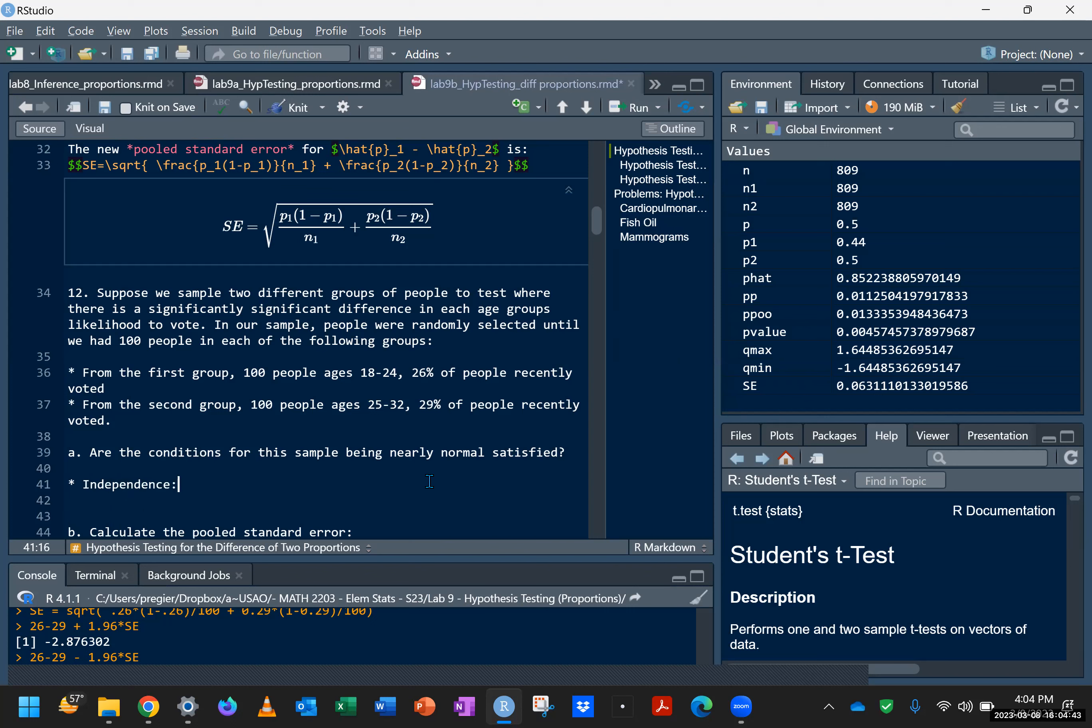
pyautogui.write(' rendomly selected ')
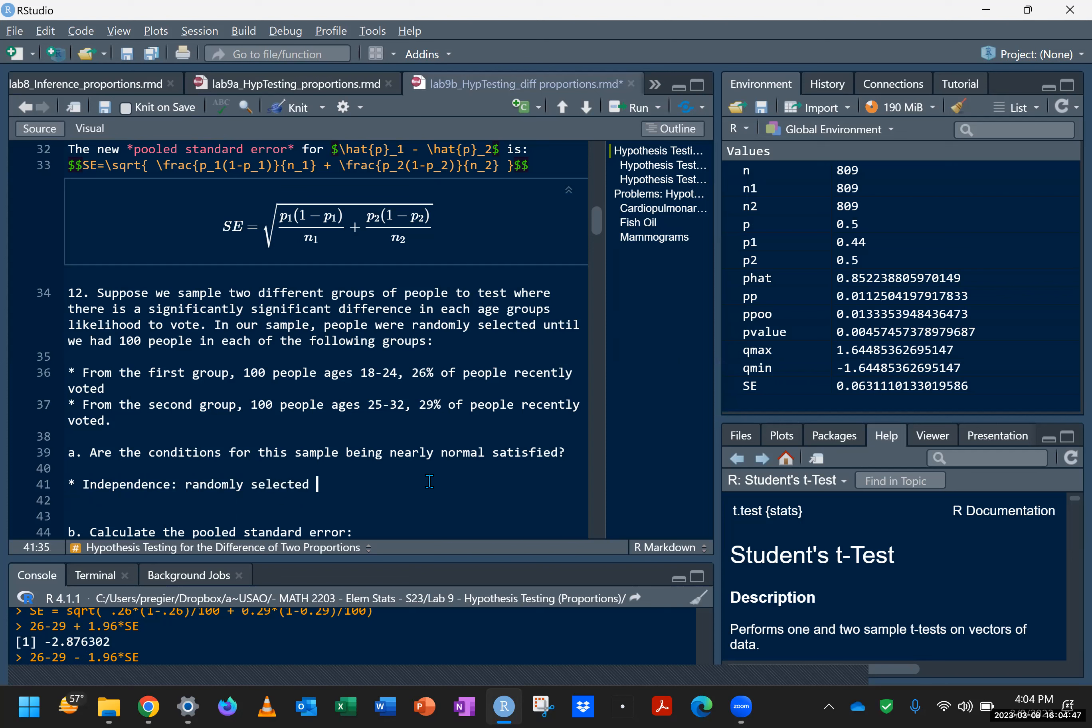
pyautogui.write('groups/.')
pyautogui.press('BackSpace')
pyautogui.press('BackSpace')
pyautogui.write('.')
pyautogui.press('Return')
# Step: Add a second bullet "Size of success/failures" under question 12a and insert an empty R code chunk below it
pyautogui.write('*')
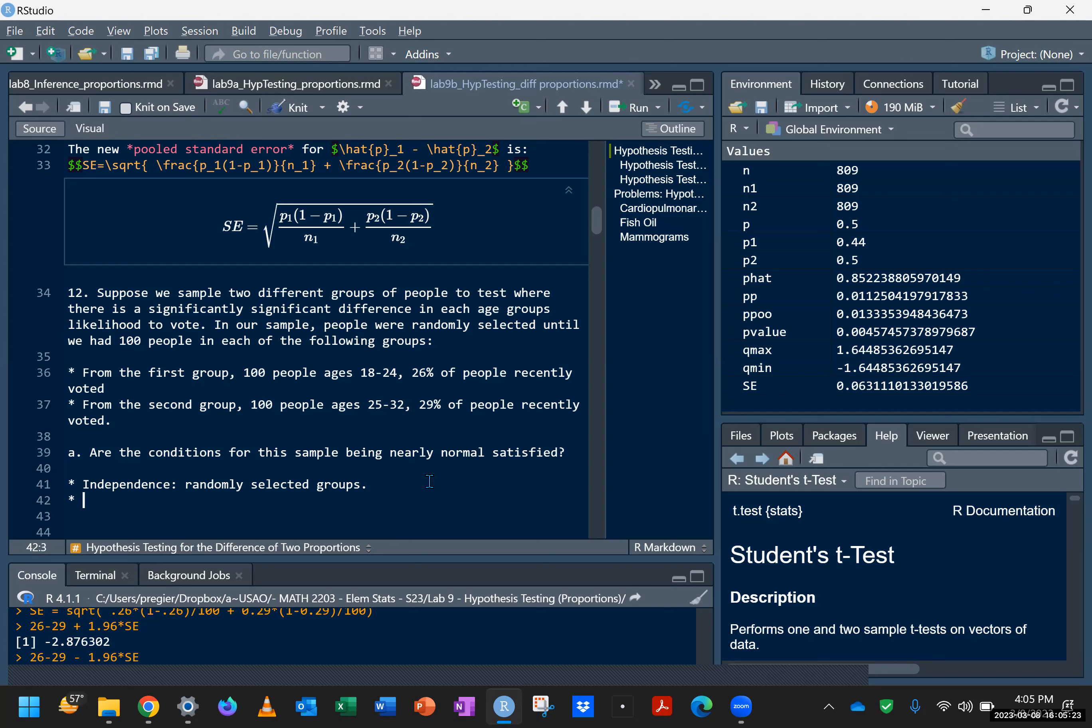
pyautogui.write(' Size of success/fa')
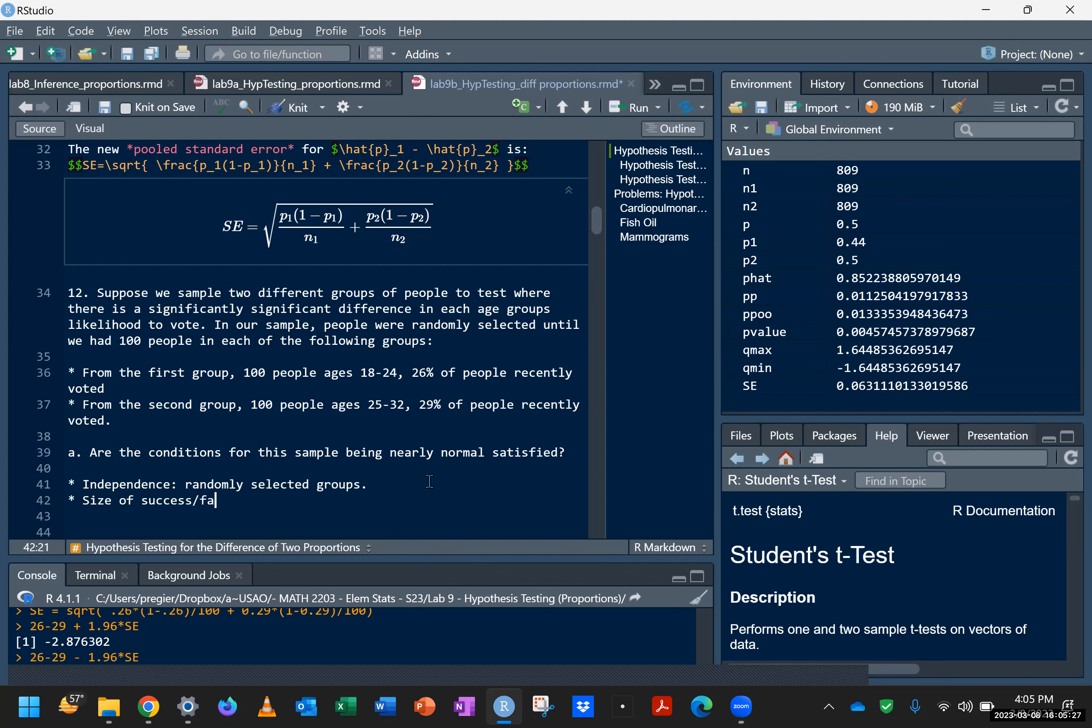
pyautogui.write('ilures')
pyautogui.press('Return')
pyautogui.press('Return')
pyautogui.hotkey('ctrl', 'alt', 'i')
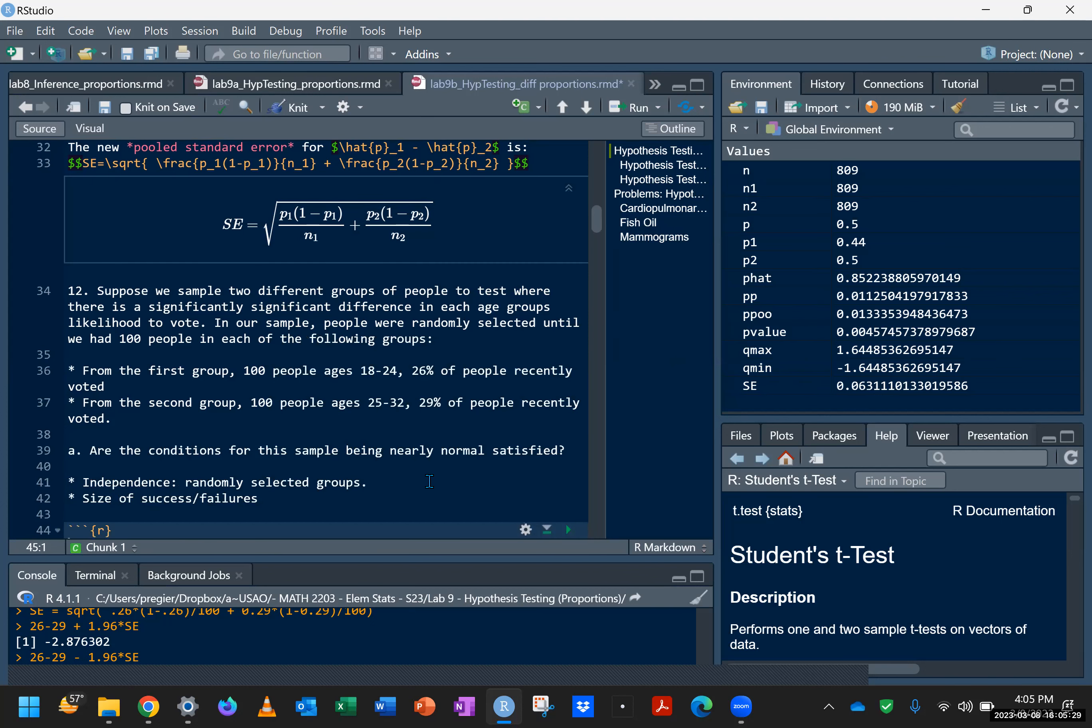
# Step: Start the chunk under question 12a with the comment "#Group 1" and define p1 = 0.26 and n1 = 100
pyautogui.write('#Gr')
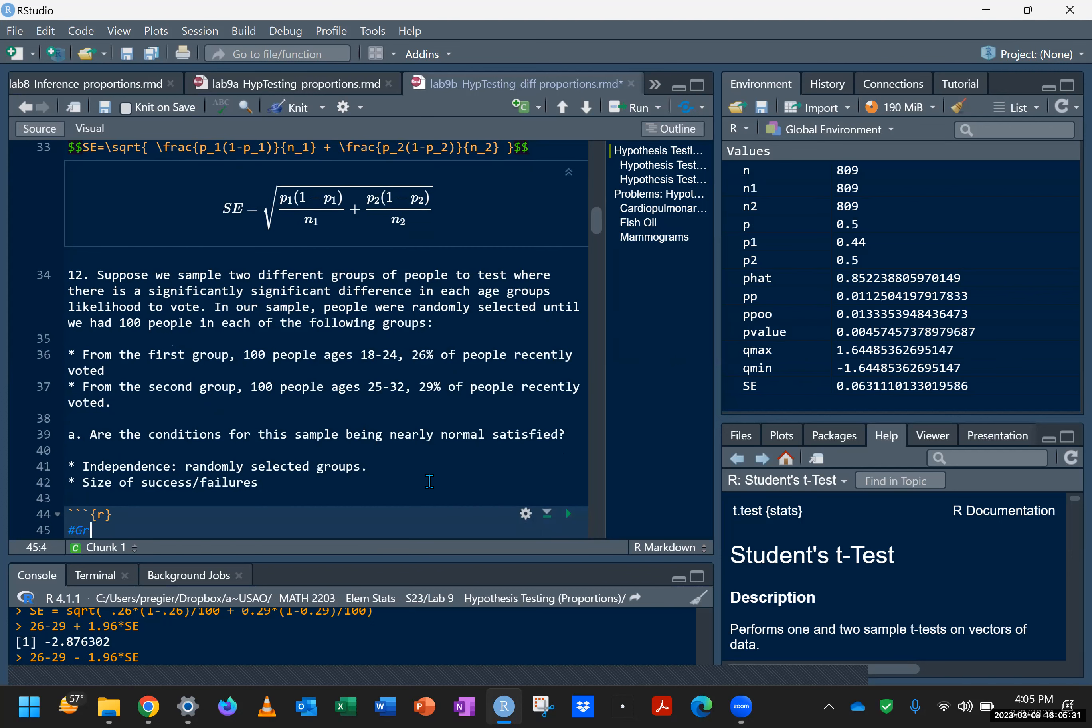
pyautogui.write('oup 1')
pyautogui.press('Return')
pyautogui.write('p1')
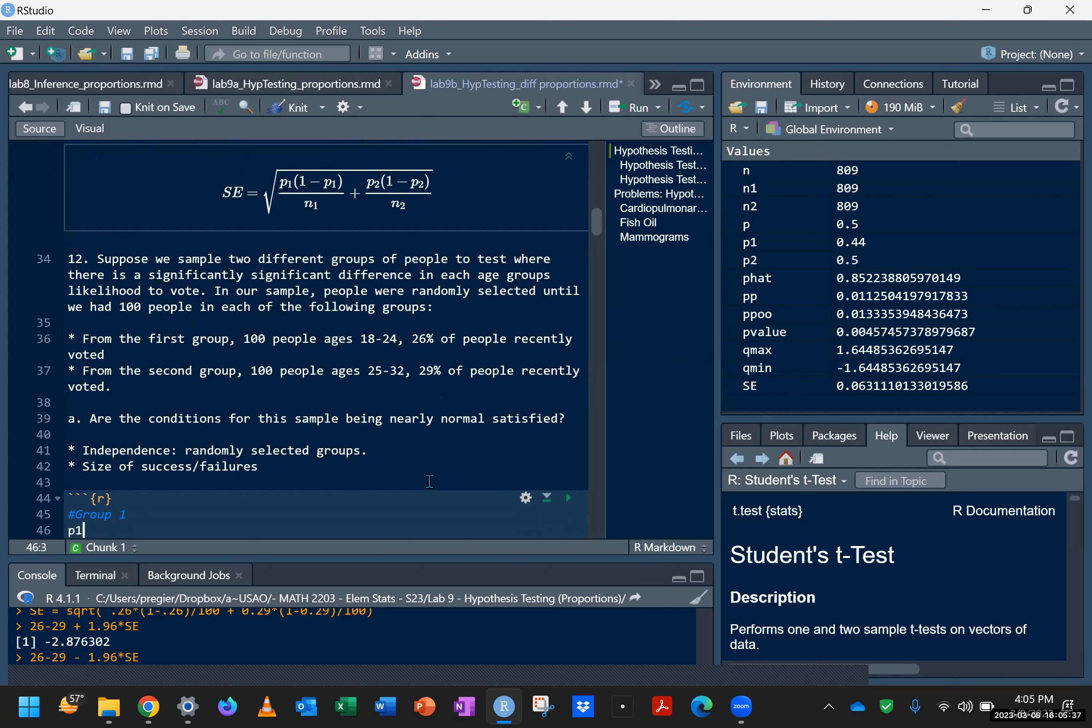
pyautogui.write(' = 0.26')
pyautogui.press('Return')
pyautogui.write('n1 = ')
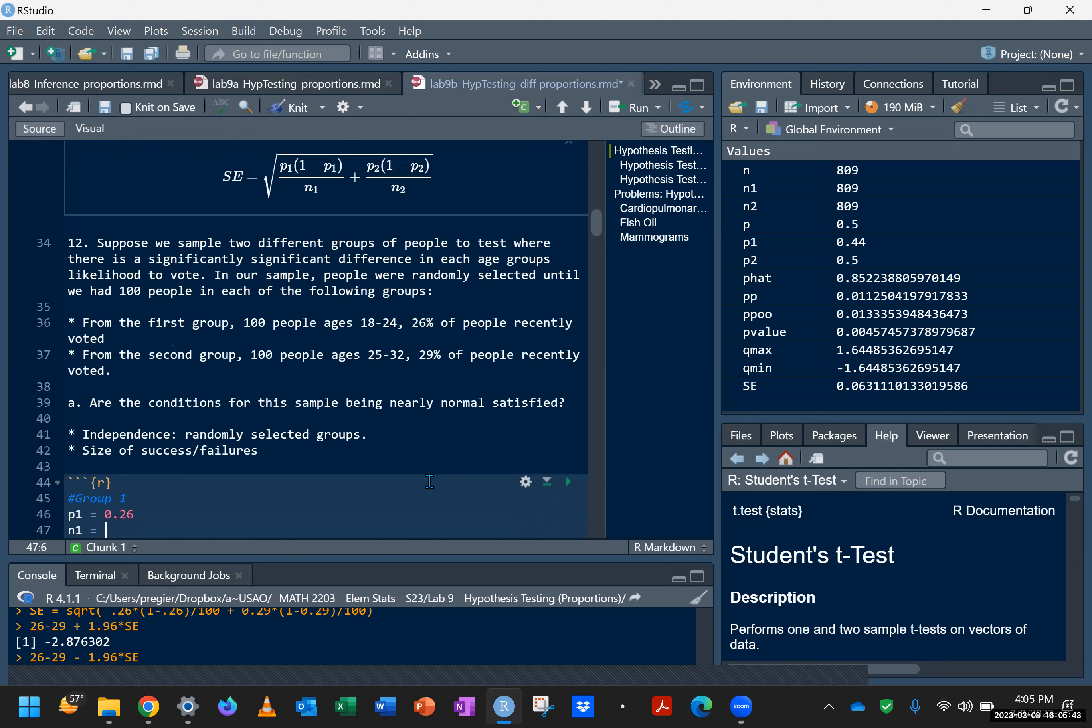
pyautogui.write('100')
pyautogui.press('Return')
# Step: Add n1*p1 commented "successes" and n1*(1-p1) commented "failures", run the Group 1 chunk, and remove its trailing blank line
pyautogui.write('n1*pi')
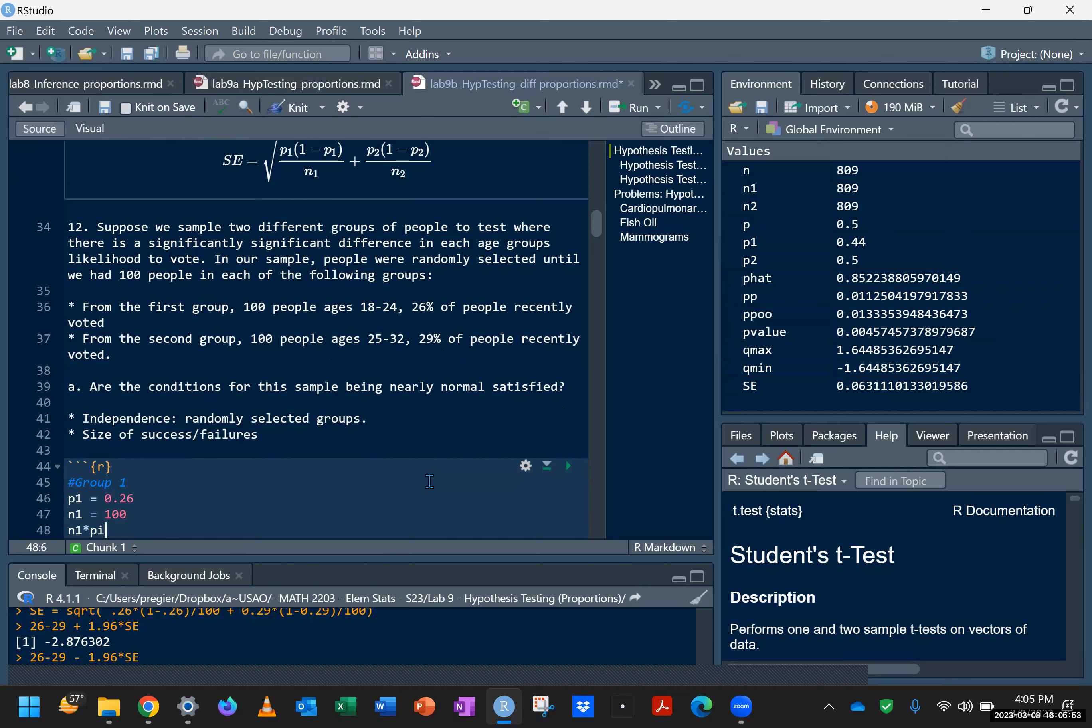
pyautogui.press('BackSpace')
pyautogui.write('1*p1')
pyautogui.press('Return')
pyautogui.press('BackSpace')
pyautogui.write('# successes')
pyautogui.press('Return')
pyautogui.write('n1*')
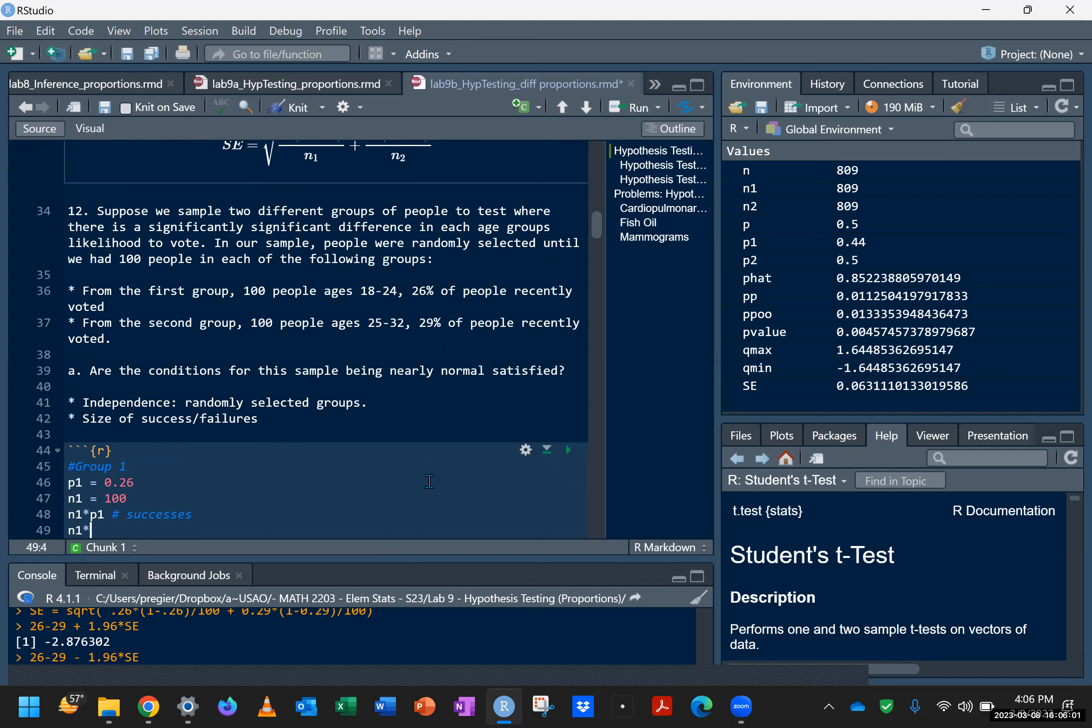
pyautogui.write('(1-p1) # failures')
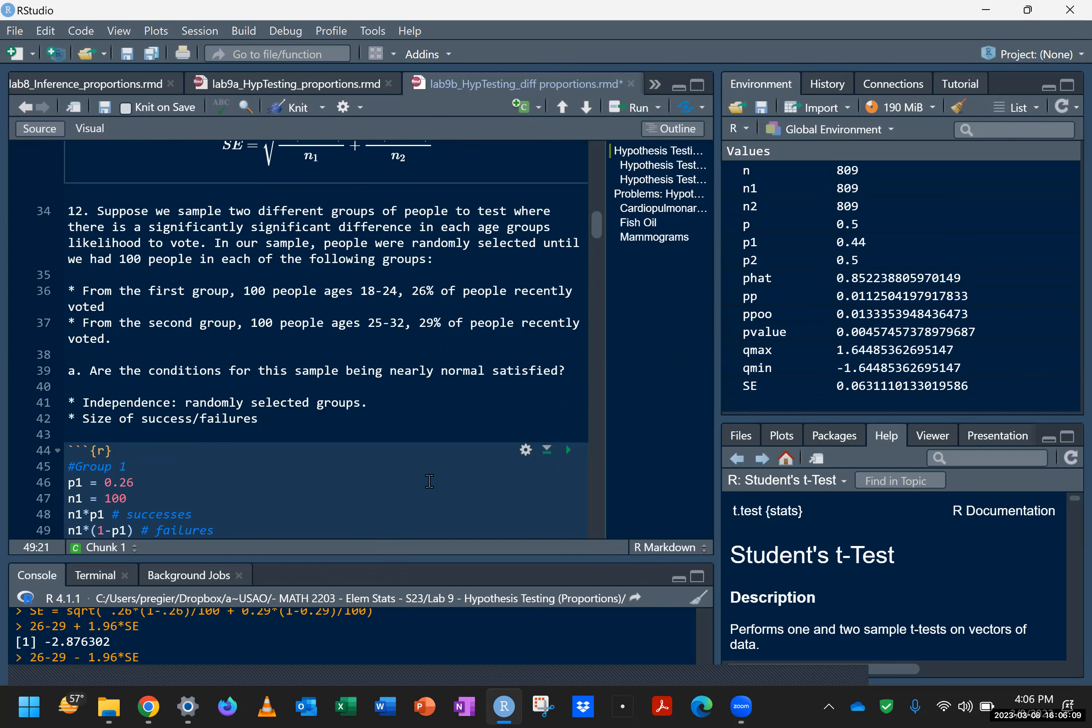
pyautogui.click(567, 449)
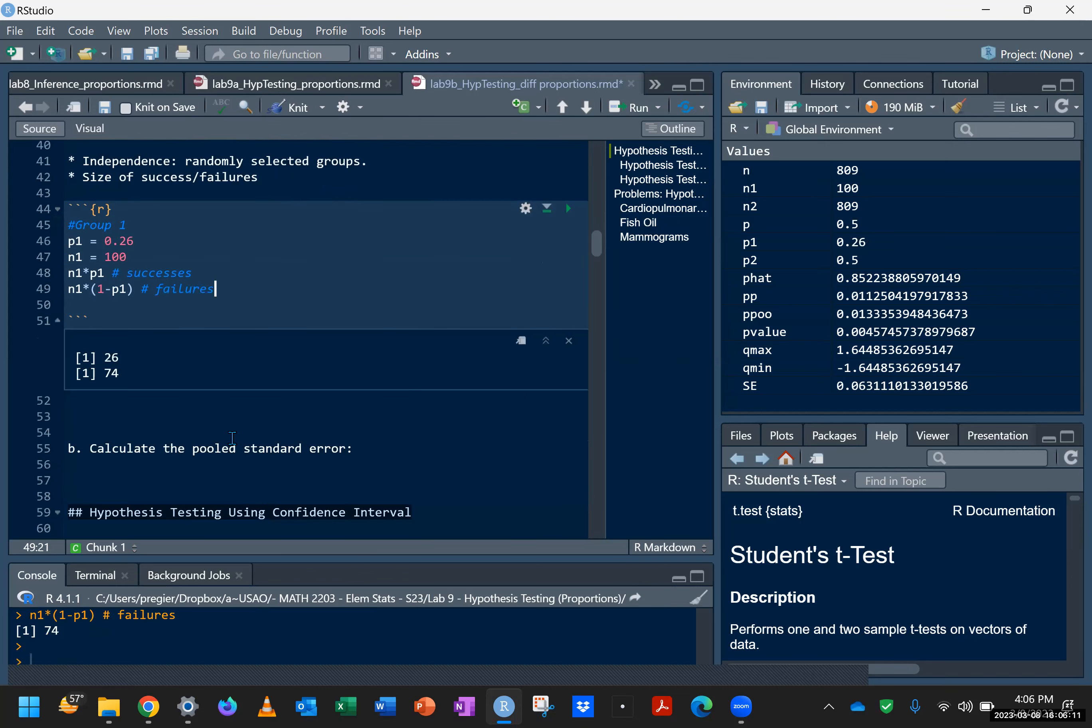
pyautogui.click(98, 299)
pyautogui.press('BackSpace')
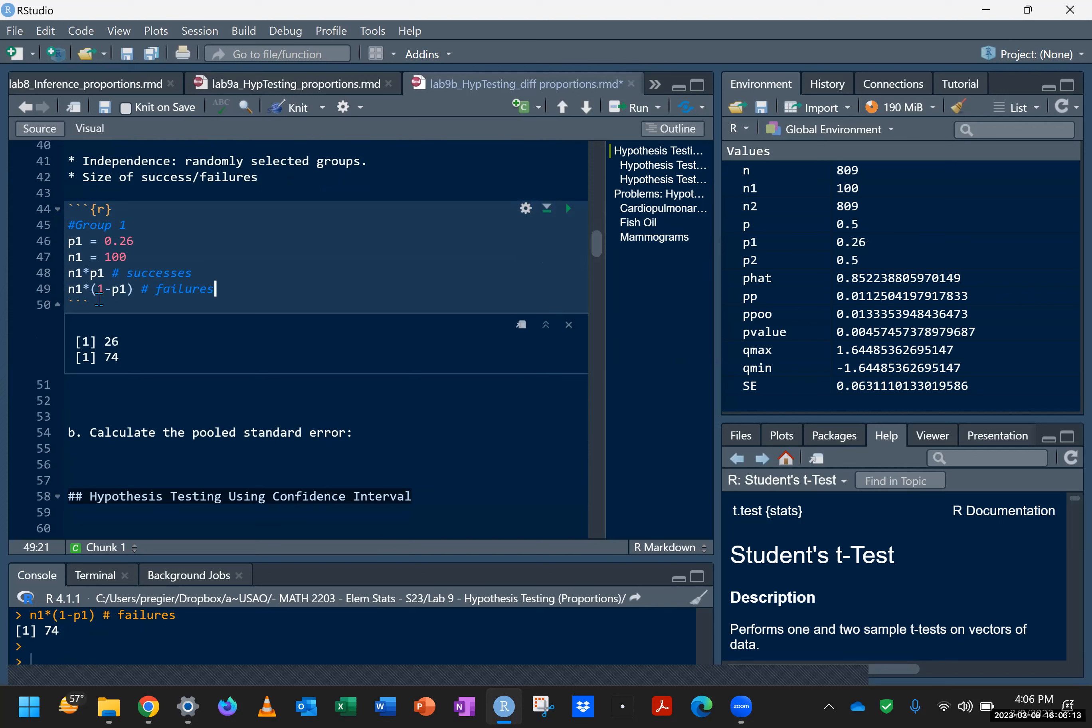
# Step: Duplicate the whole Group 1 chunk below its output
pyautogui.moveTo(88, 306); pyautogui.dragTo(69, 208)
pyautogui.hotkey('ctrl', 'c')
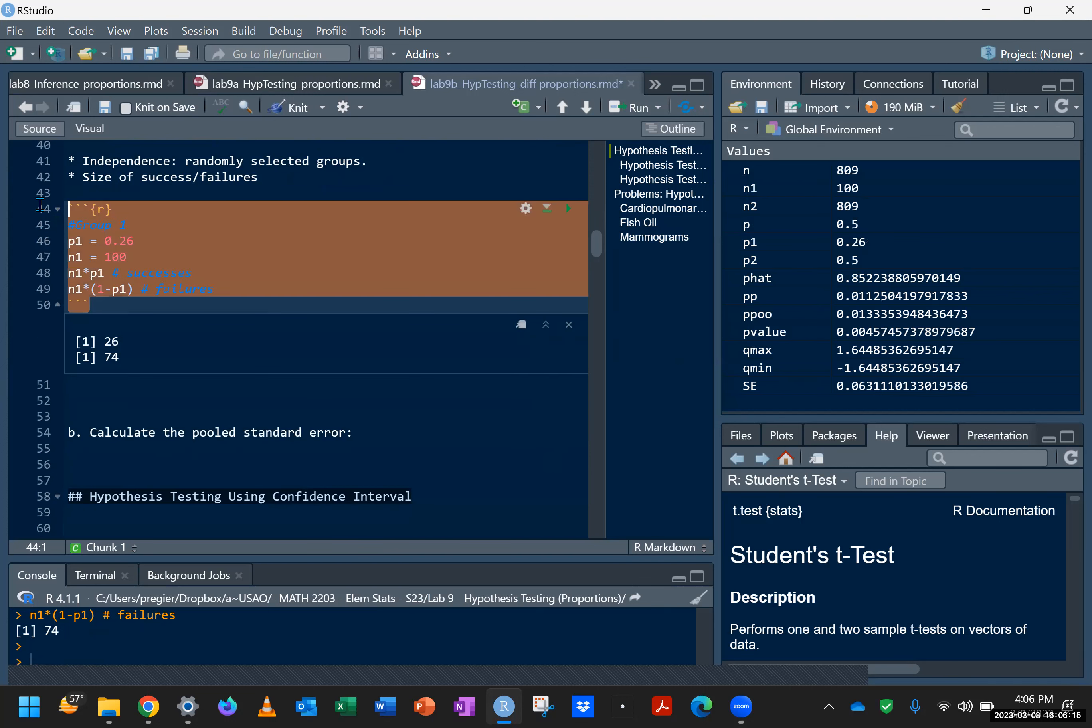
pyautogui.click(96, 384)
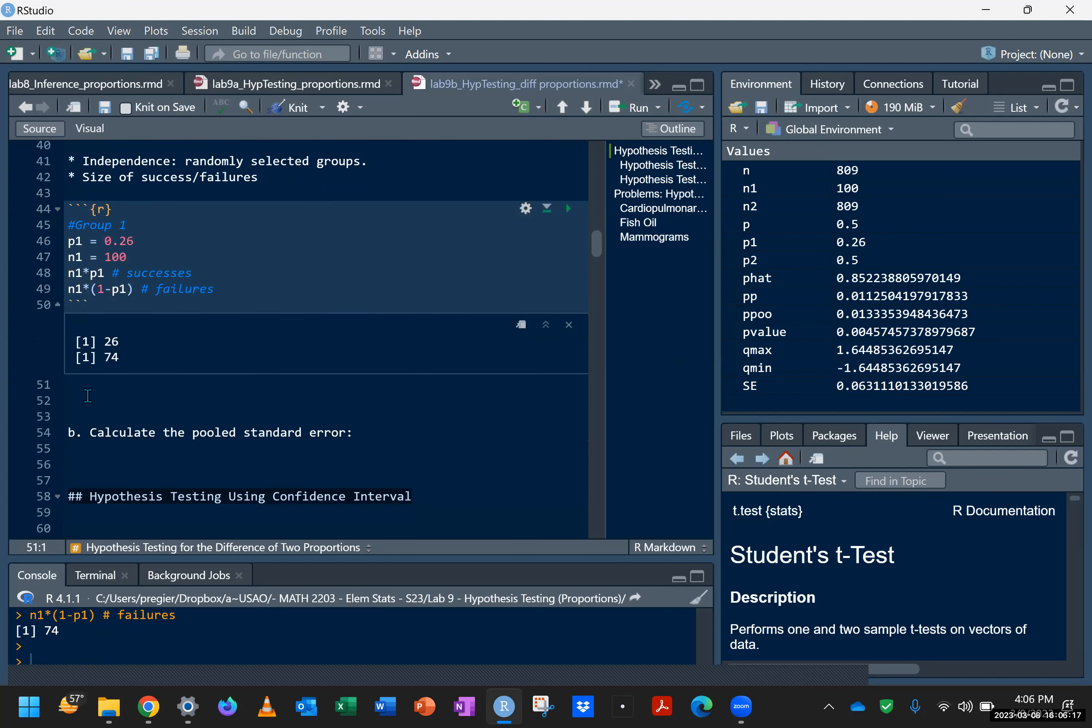
pyautogui.press('Return')
pyautogui.hotkey('ctrl', 'v')
# Step: Relabel the copied chunk as Group 2 and change its definitions to p2 = 0.29 and n2 = 100
pyautogui.click(124, 415)
pyautogui.press('BackSpace')
pyautogui.write('2')
pyautogui.click(134, 433)
pyautogui.press('BackSpace')
pyautogui.write('9')
pyautogui.click(81, 433)
pyautogui.press('BackSpace')
pyautogui.write('2')
pyautogui.press('Down')
pyautogui.press('BackSpace')
pyautogui.write('2')
# Step: Rewrite the success and failure lines in the copied chunk as n2*p2 and n2*(1-p2), and run the chunk
pyautogui.press('Down')
pyautogui.write('2')
pyautogui.press('BackSpace')
pyautogui.press('BackSpace')
pyautogui.write('2')
pyautogui.press('Down')
pyautogui.press('BackSpace')
pyautogui.write('2')
pyautogui.press('Up')
pyautogui.press('Right')
pyautogui.press('Right')
pyautogui.press('Right')
pyautogui.press('BackSpace')
pyautogui.write('2')
pyautogui.press('Down')
pyautogui.press('Right')
pyautogui.press('Right')
pyautogui.press('Right')
pyautogui.press('BackSpace')
pyautogui.write('2')
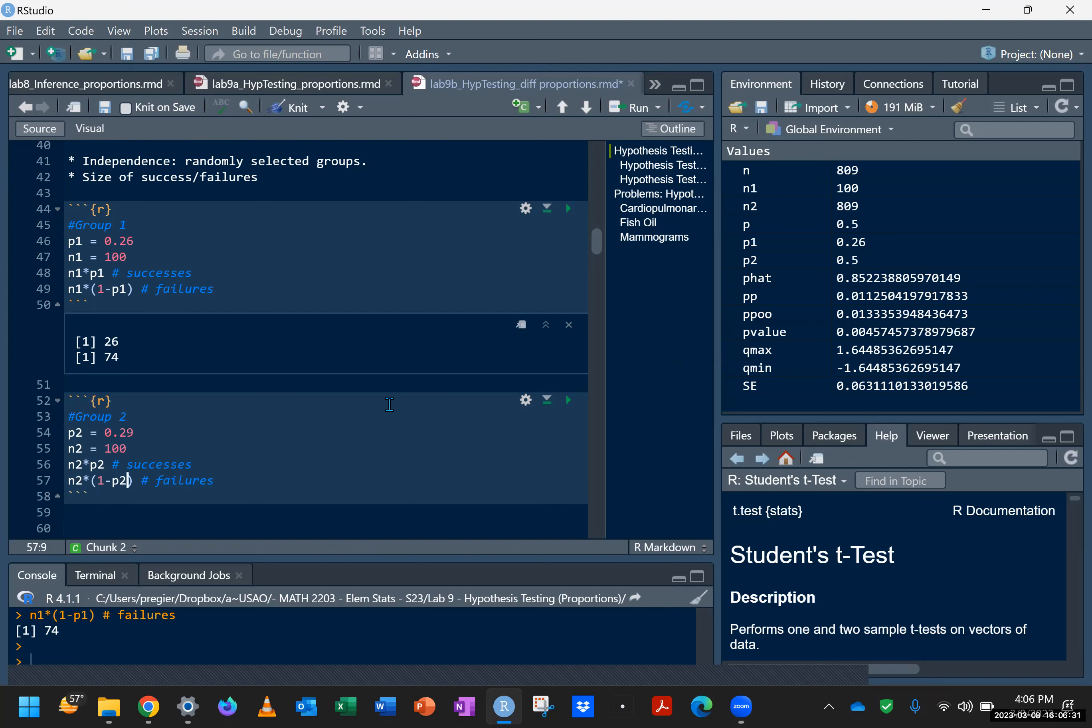
pyautogui.click(568, 399)
pyautogui.scroll(-4, 348, 424)
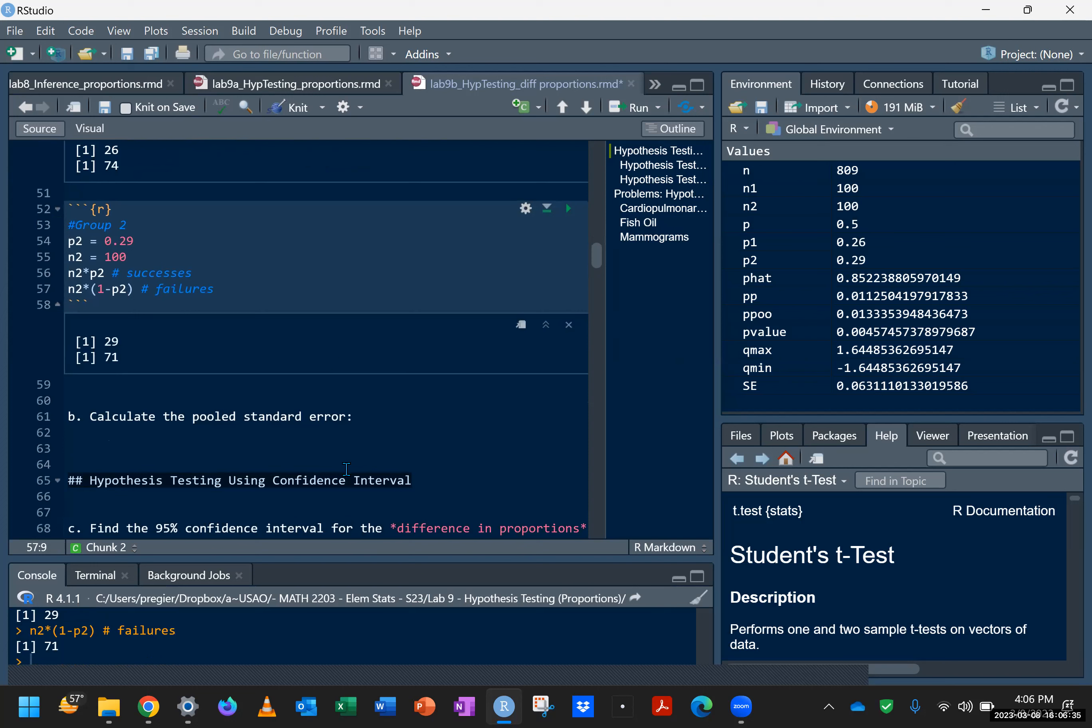
# Step: Insert an R chunk under question 12b and begin the pooled standard error as SE = sqrt( p1*(1-p1)/n1 + )
pyautogui.click(235, 448)
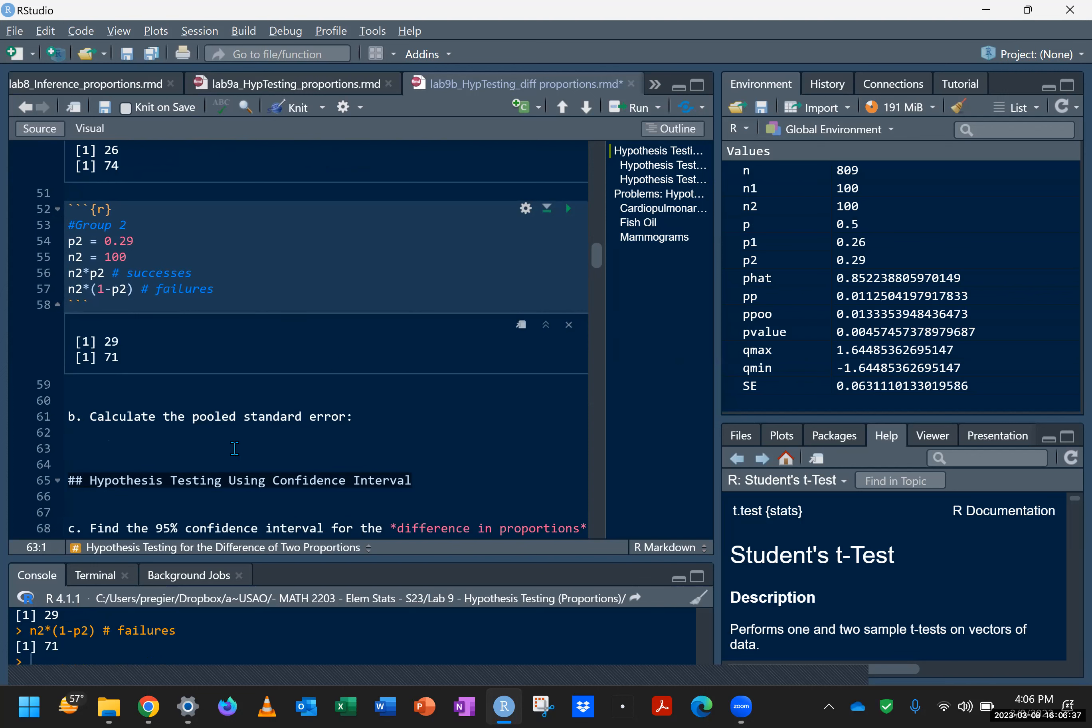
pyautogui.hotkey('ctrl', 'alt', 'i')
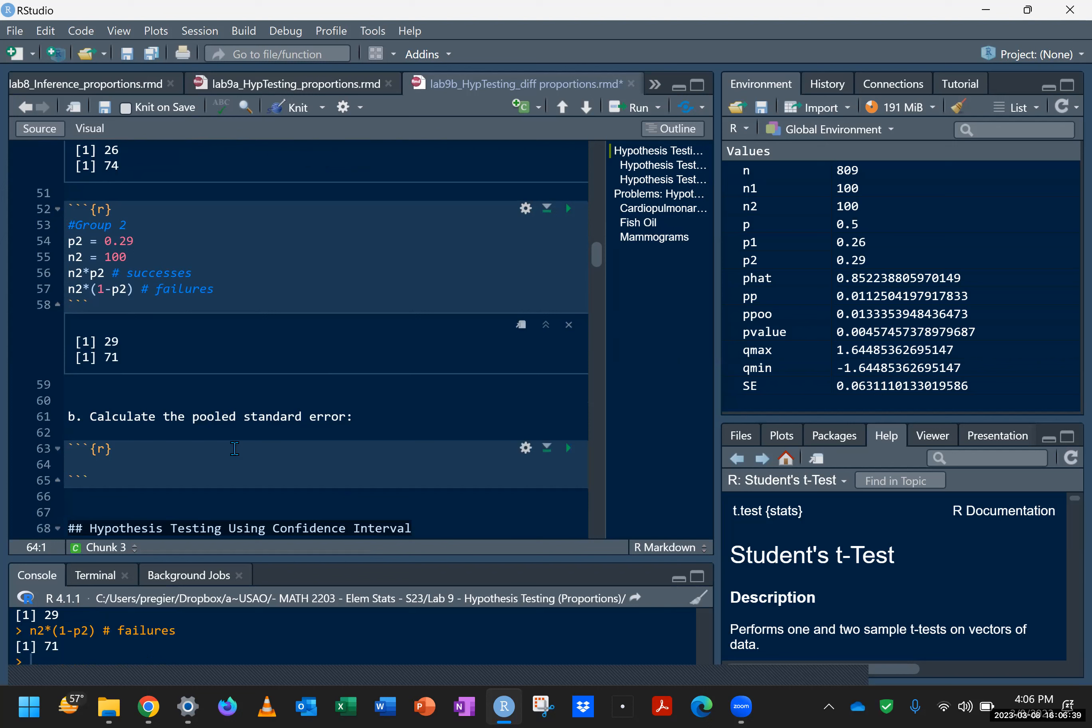
pyautogui.write('SE -')
pyautogui.press('BackSpace')
pyautogui.press('BackSpace')
pyautogui.write('= sqrt( n1*(')
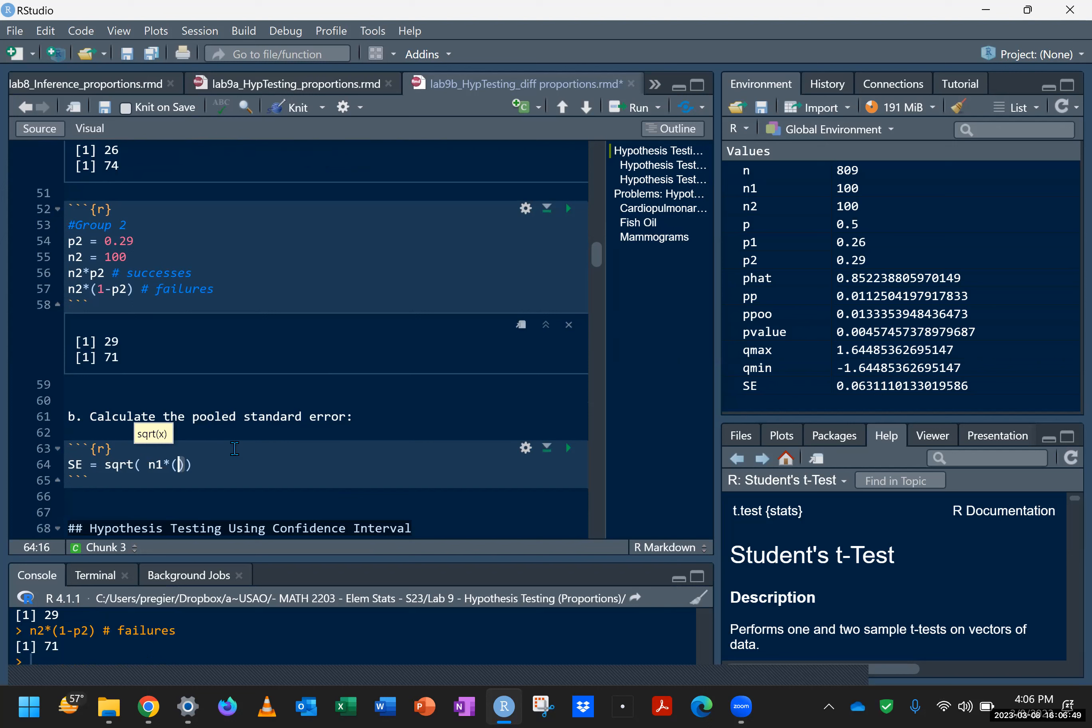
pyautogui.press('BackSpace')
pyautogui.press('BackSpace')
pyautogui.press('BackSpace')
pyautogui.press('BackSpace')
pyautogui.write('p1*(')
pyautogui.write('1-pi')
pyautogui.press('BackSpace')
pyautogui.write('1)/n1 +')
# Step: Copy the p1*(1-p1)/n1 term and paste it after the plus sign inside the square root
pyautogui.press('Left')
pyautogui.press('Left')
pyautogui.hotkey('shift', 'Left')
pyautogui.hotkey('shift', 'Left')
pyautogui.hotkey('shift', 'Left')
pyautogui.hotkey('shift', 'Left')
pyautogui.hotkey('shift', 'Left')
pyautogui.hotkey('shift', 'Left')
pyautogui.hotkey('shift', 'Left')
pyautogui.hotkey('shift', 'Left')
pyautogui.hotkey('shift', 'Left')
pyautogui.hotkey('shift', 'Left')
pyautogui.hotkey('shift', 'Left')
pyautogui.hotkey('shift', 'Left')
pyautogui.hotkey('ctrl', 'c')
pyautogui.press('Right')
pyautogui.press('Right')
pyautogui.press('Right')
pyautogui.press('Right')
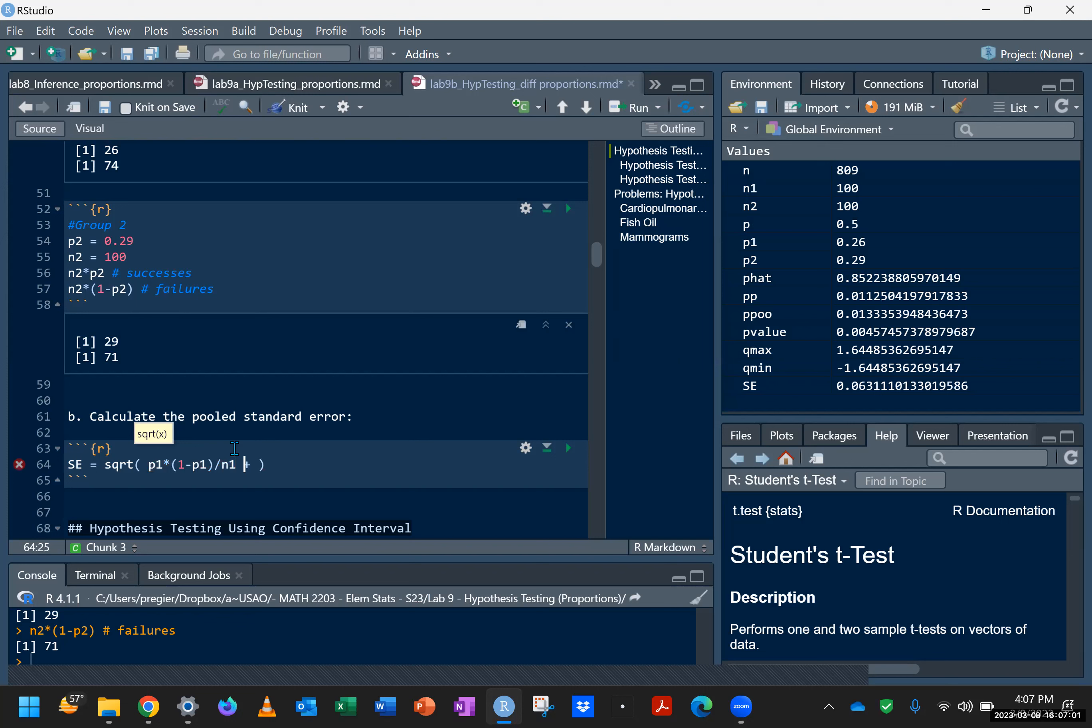
pyautogui.hotkey('ctrl', 'v')
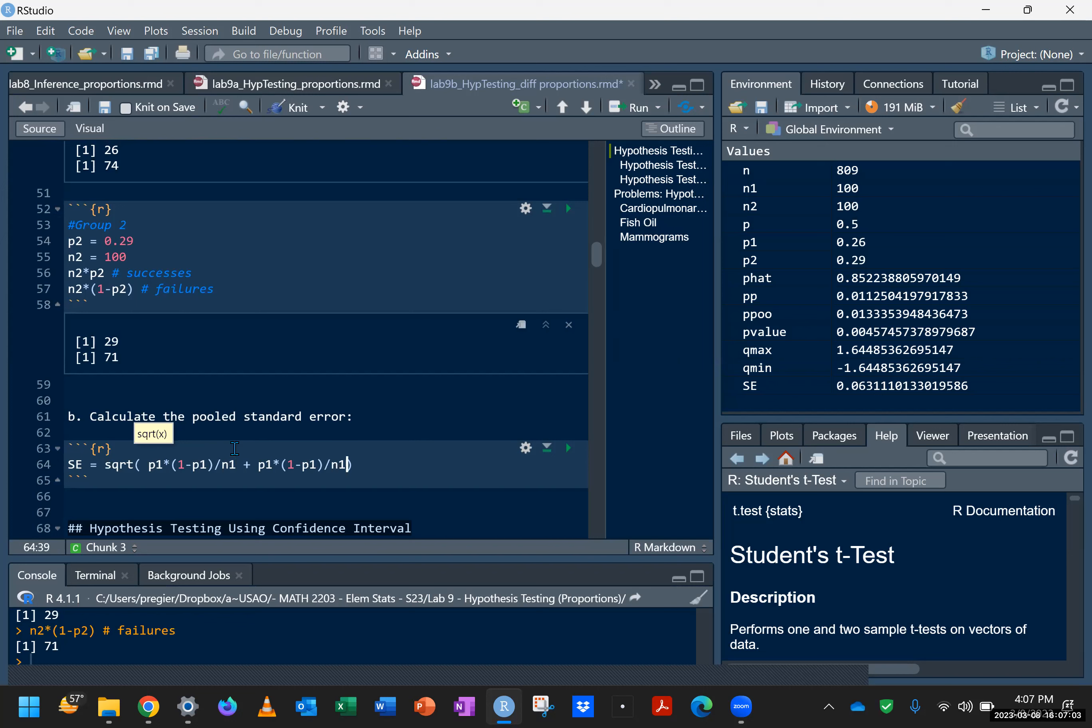
# Step: Change the pasted term to p2*(1-p2)/n2 and fix the closing parentheses of the SE formula
pyautogui.press('Left')
pyautogui.press('Left')
pyautogui.press('Left')
pyautogui.press('Left')
pyautogui.press('BackSpace')
pyautogui.write('2')
pyautogui.press('Left')
pyautogui.press('Left')
pyautogui.press('Left')
pyautogui.press('Left')
pyautogui.press('Left')
pyautogui.press('Left')
pyautogui.press('BackSpace')
pyautogui.write('2')
pyautogui.click(381, 464)
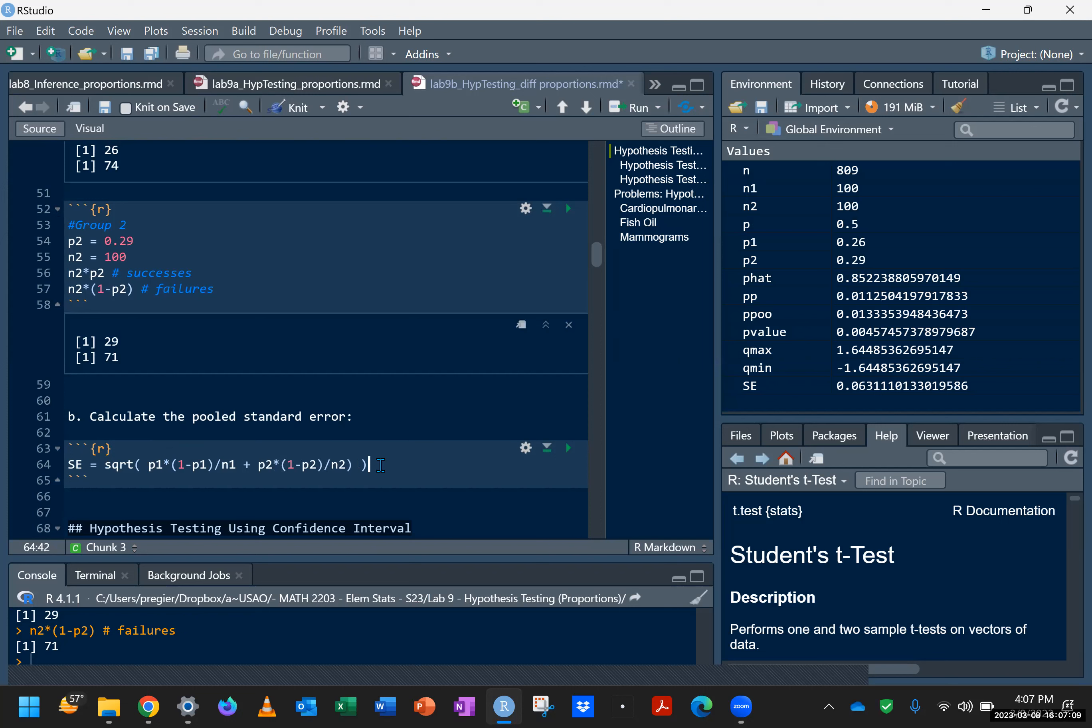
pyautogui.write(')')
pyautogui.press('BackSpace')
pyautogui.press('BackSpace')
pyautogui.click(347, 464)
# Step: Run the standard error chunk, add a line that prints SE, and run it again to check the result
pyautogui.click(567, 448)
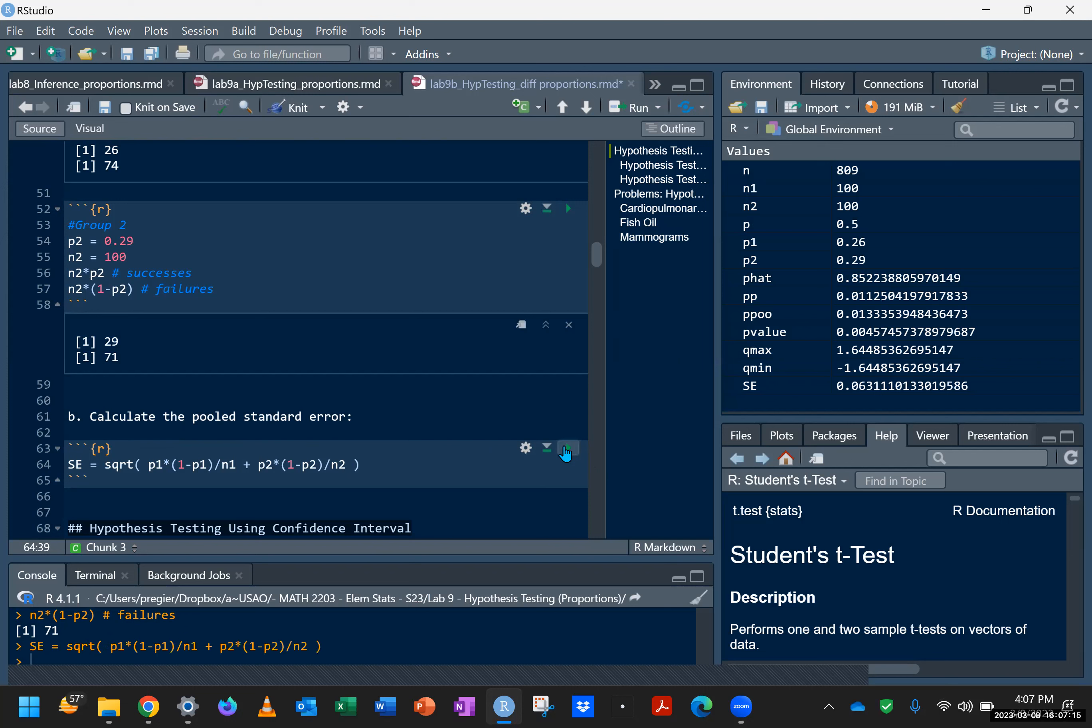
pyautogui.press('End')
pyautogui.press('Return')
pyautogui.write('SE')
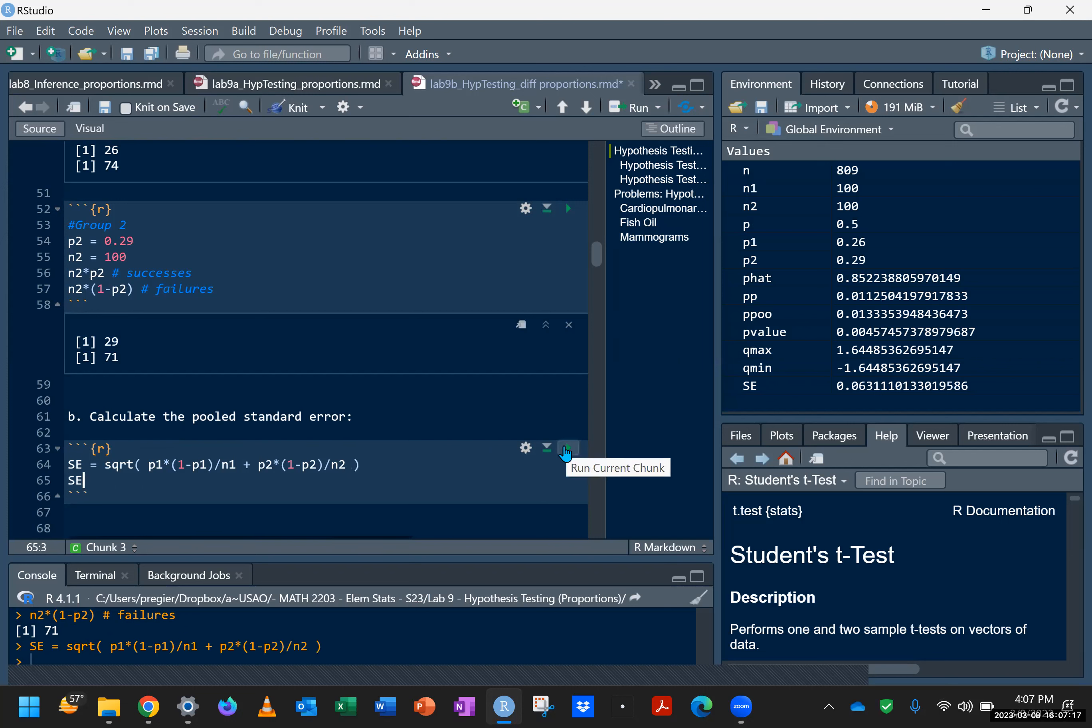
pyautogui.click(568, 449)
pyautogui.scroll(-5, 168, 282)
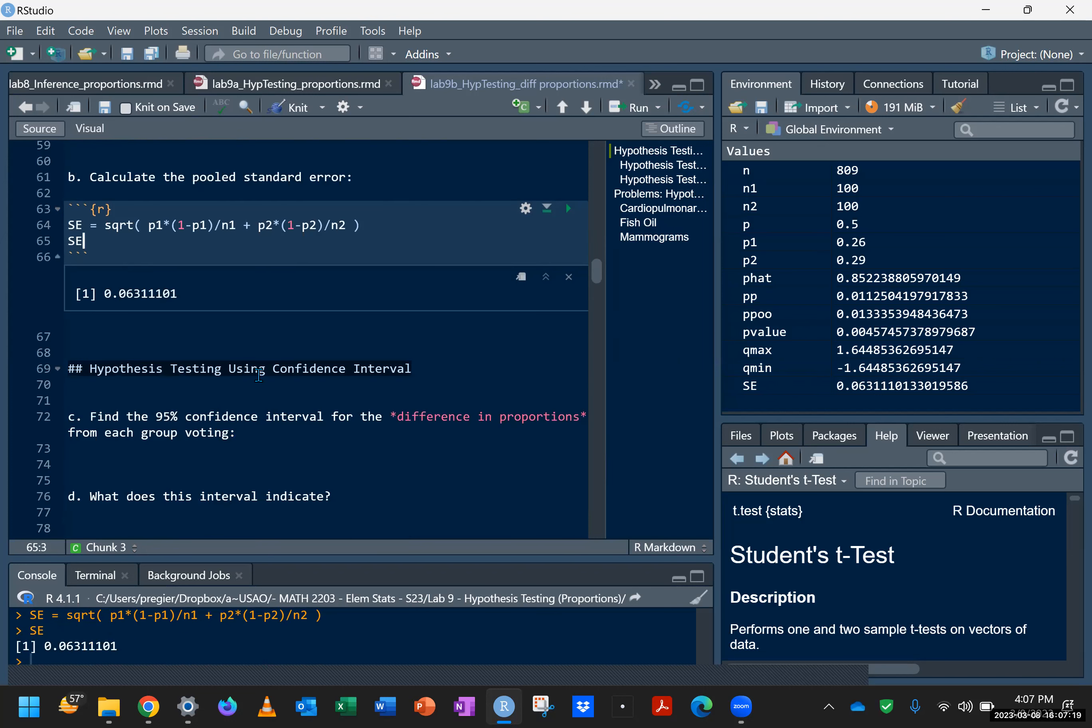
pyautogui.doubleClick(155, 293)
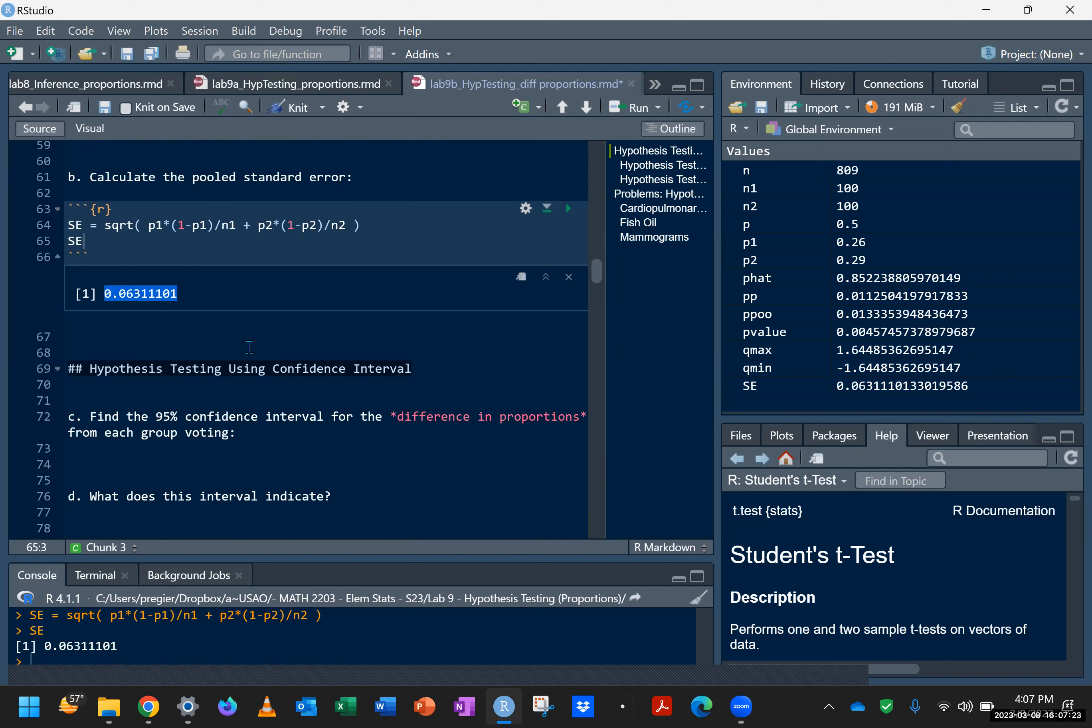
pyautogui.doubleClick(132, 289)
# Step: Insert an R chunk under question 12c containing the interval bound p1-p2 + 1.96*SE
pyautogui.click(184, 457)
pyautogui.hotkey('ctrl', 'alt', 'i')
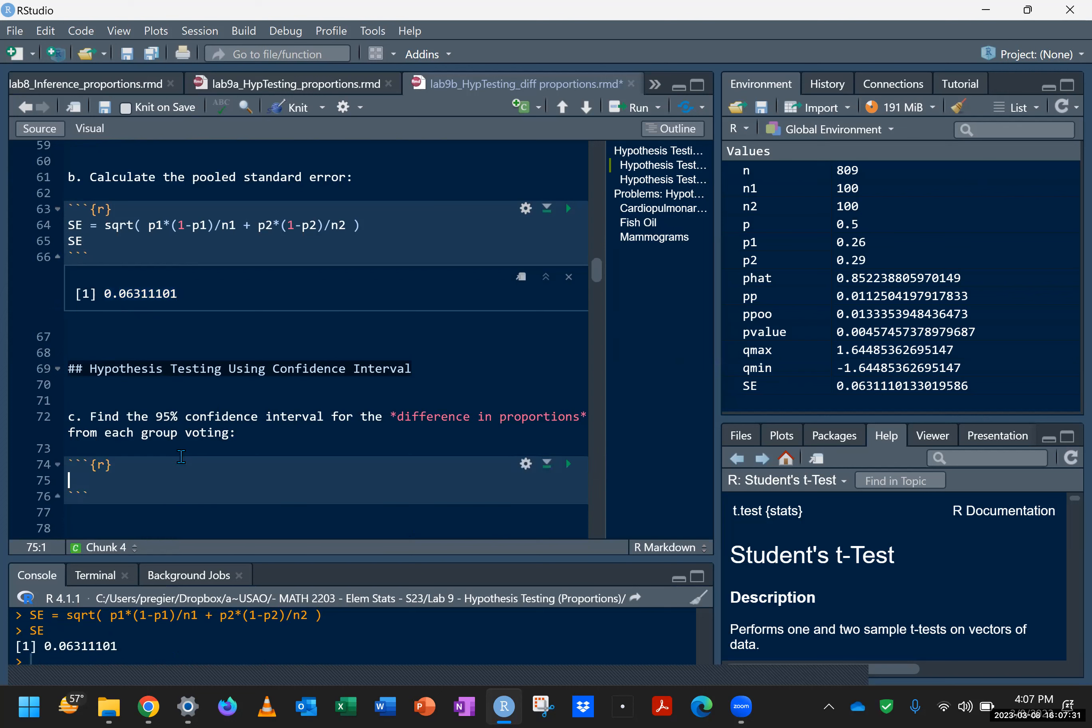
pyautogui.write('p1-p2 + 1.96*SE')
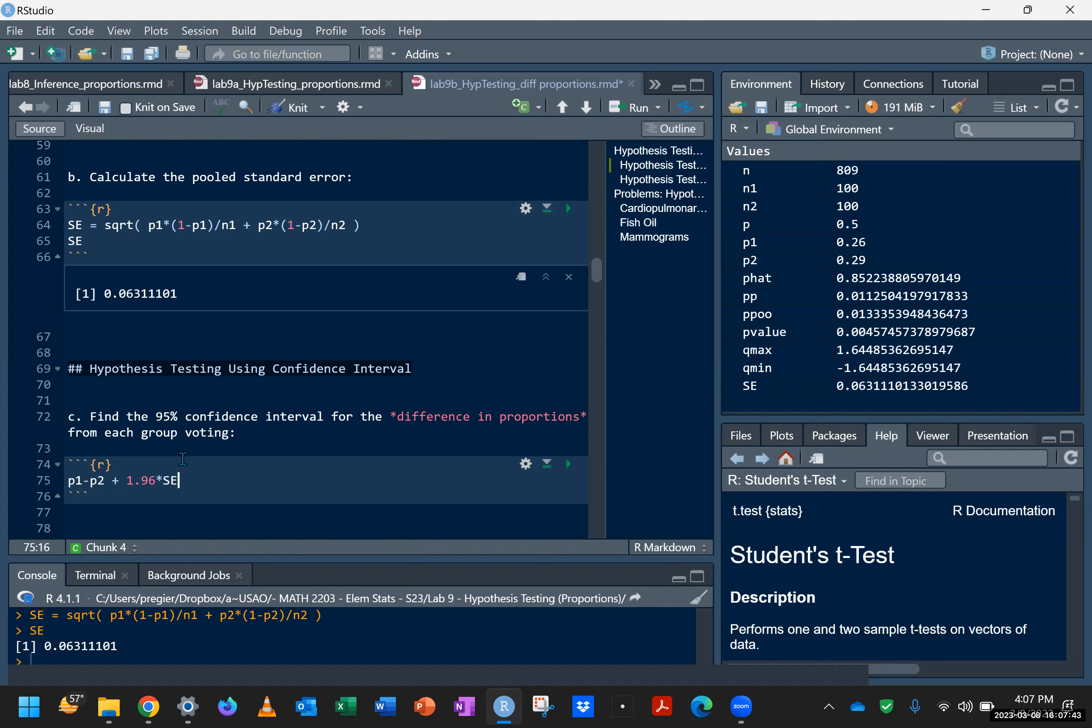
pyautogui.moveTo(105, 481); pyautogui.dragTo(69, 481)
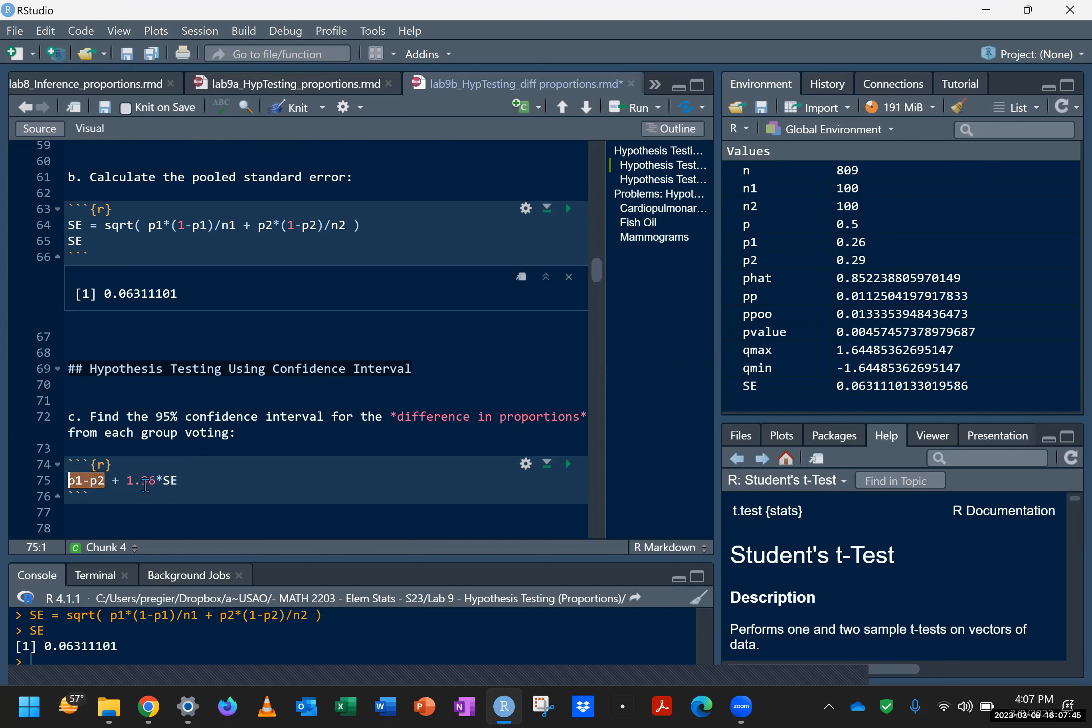
# Step: Duplicate the bound line, change the first copy to p1-p2 - 1.96*SE, and run the confidence interval chunk
pyautogui.moveTo(178, 480); pyautogui.dragTo(53, 476)
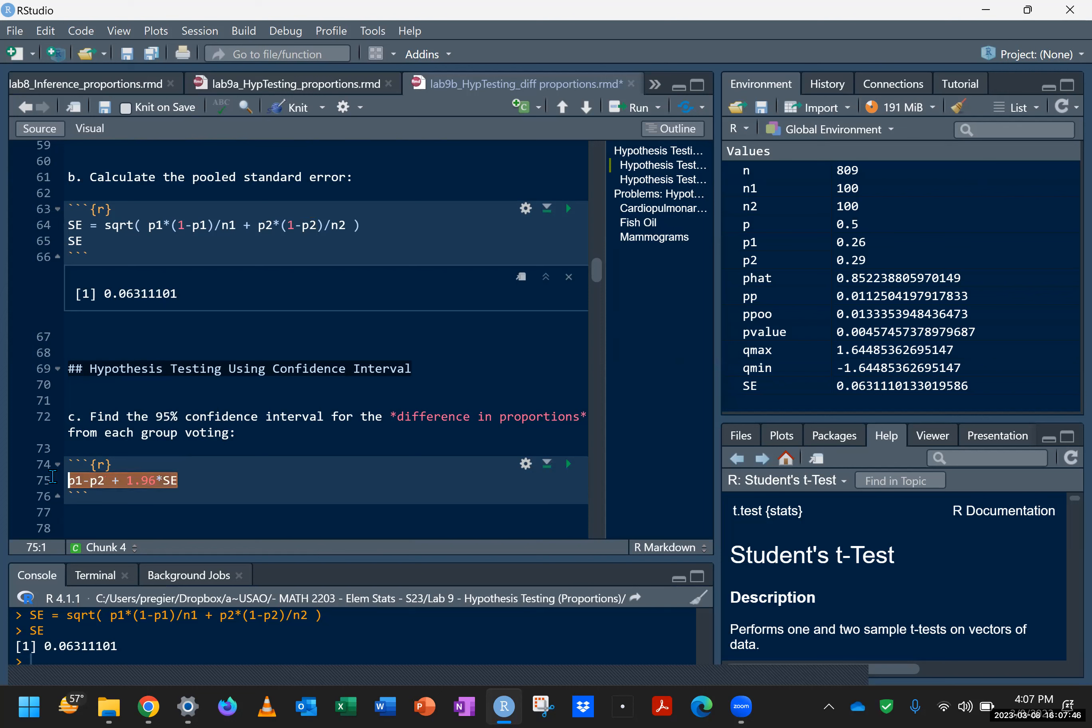
pyautogui.click(189, 477)
pyautogui.press('Return')
pyautogui.hotkey('ctrl', 'v')
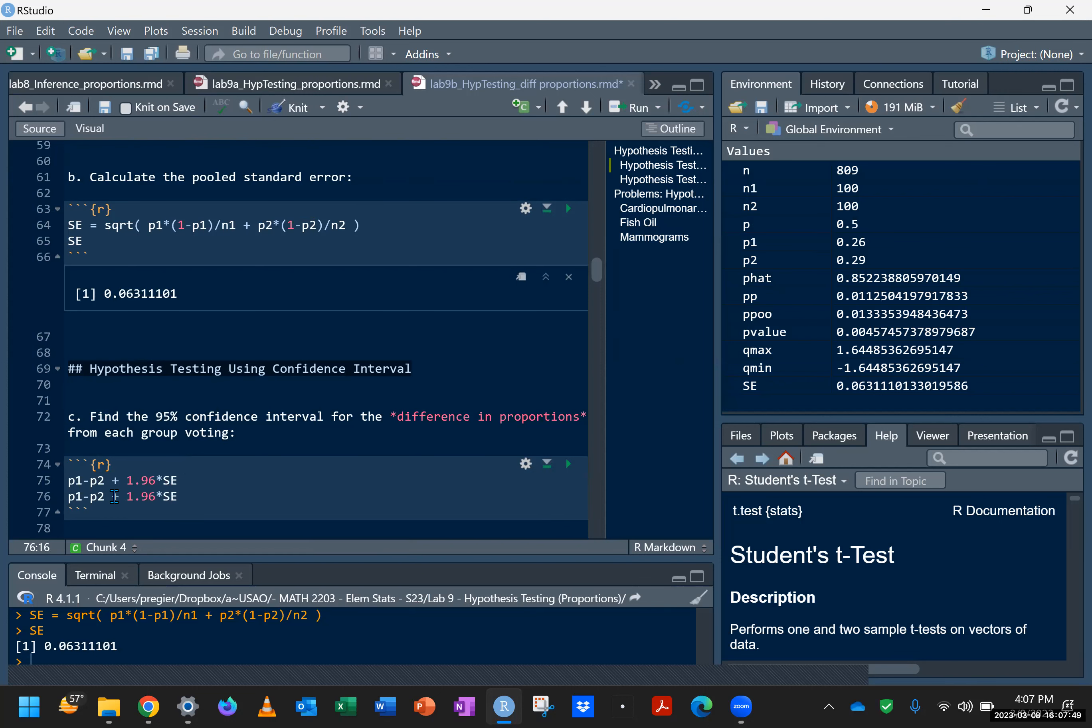
pyautogui.click(115, 479)
pyautogui.press('BackSpace')
pyautogui.write('-')
pyautogui.click(567, 463)
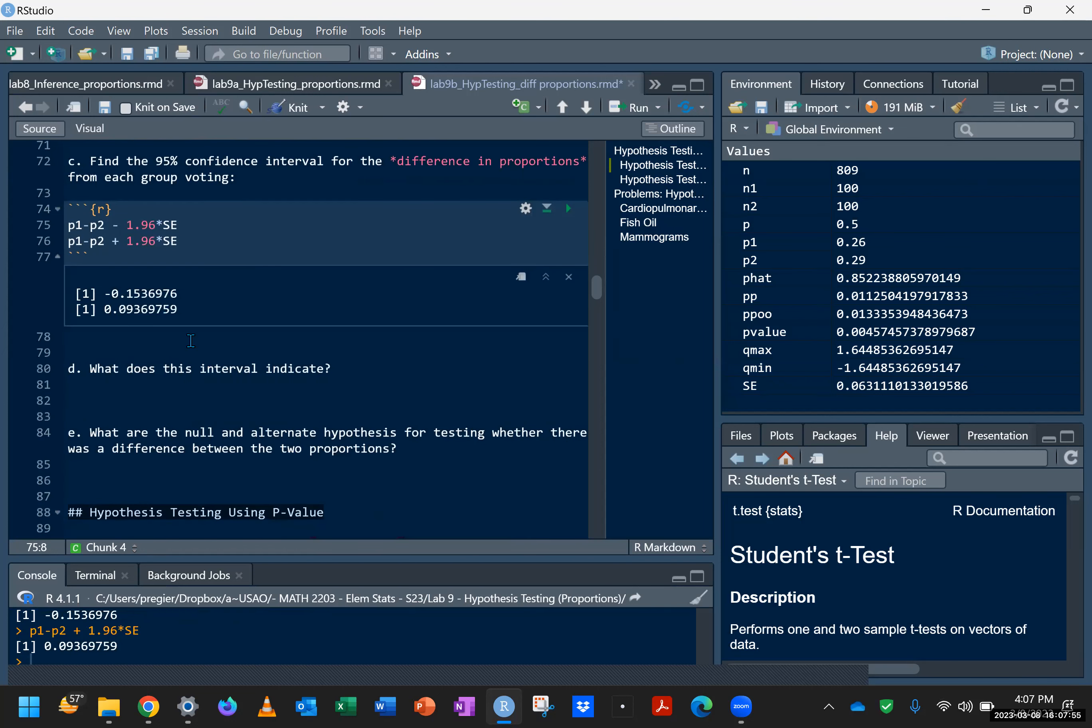
pyautogui.scroll(2, 191, 340)
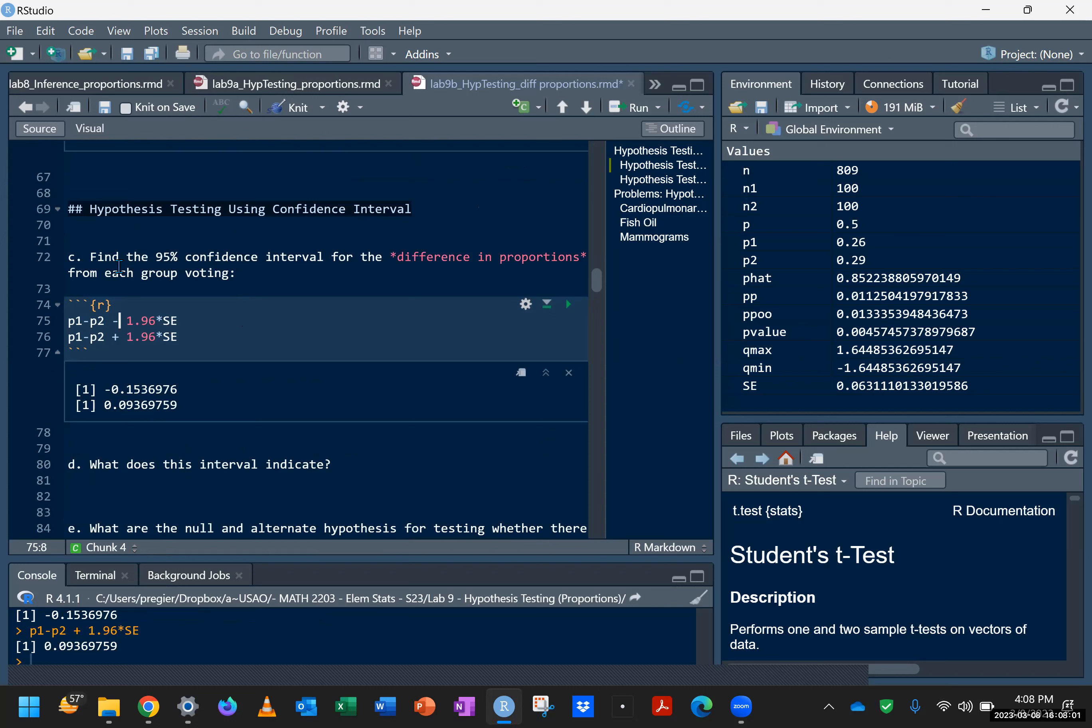
pyautogui.click(124, 436)
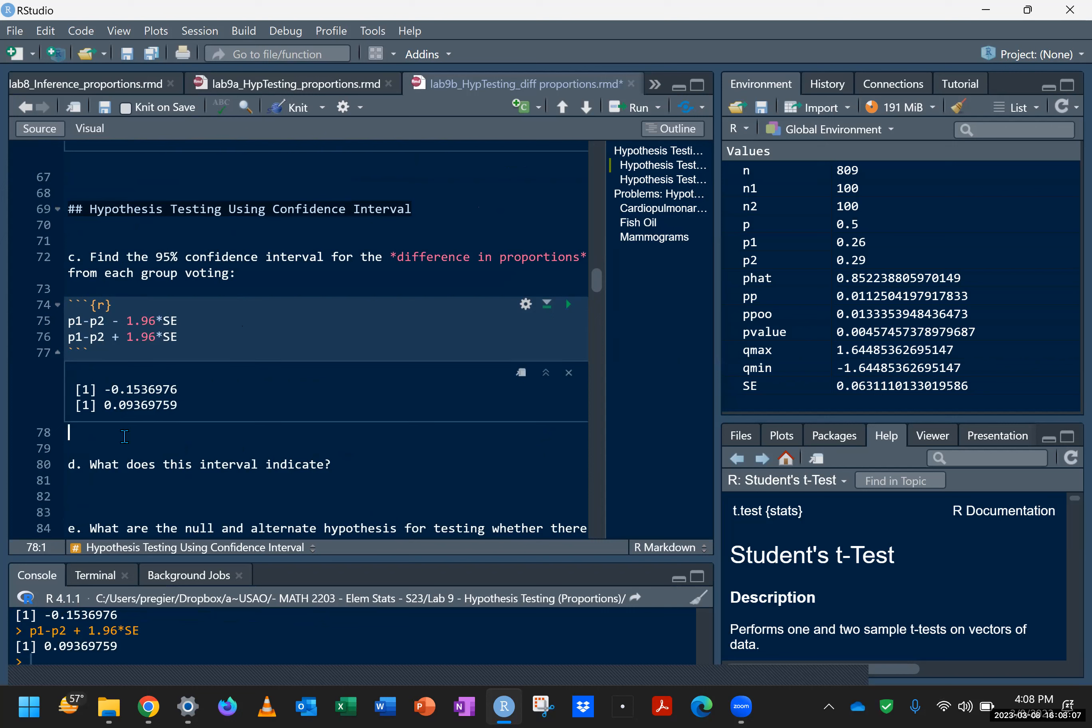
pyautogui.click(116, 492)
pyautogui.click(125, 432)
pyautogui.press('Return')
pyautogui.write('I')
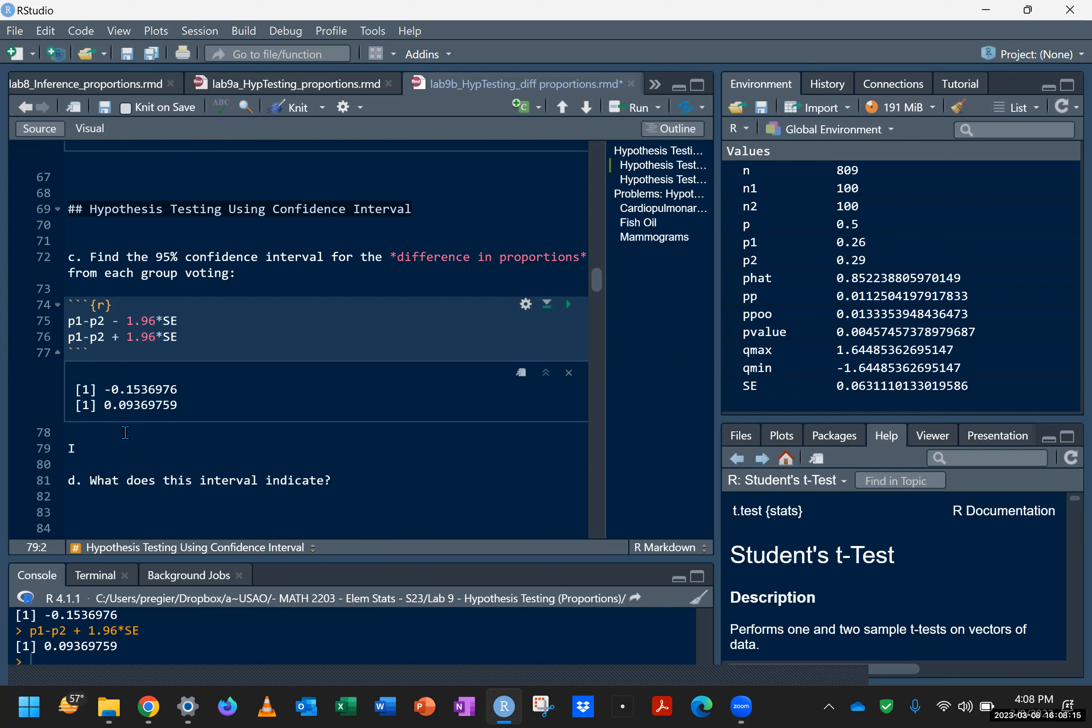
pyautogui.press('BackSpace')
pyautogui.press('BackSpace')
pyautogui.press('BackSpace')
# Step: Enter "Is there a difference?" as the first line of the answer below question 12d
pyautogui.click(104, 488)
pyautogui.press('Up')
pyautogui.write('Is there a')
pyautogui.press('BackSpace')
pyautogui.press('BackSpace')
pyautogui.press('BackSpace')
pyautogui.press('BackSpace')
pyautogui.write('re a difference?')
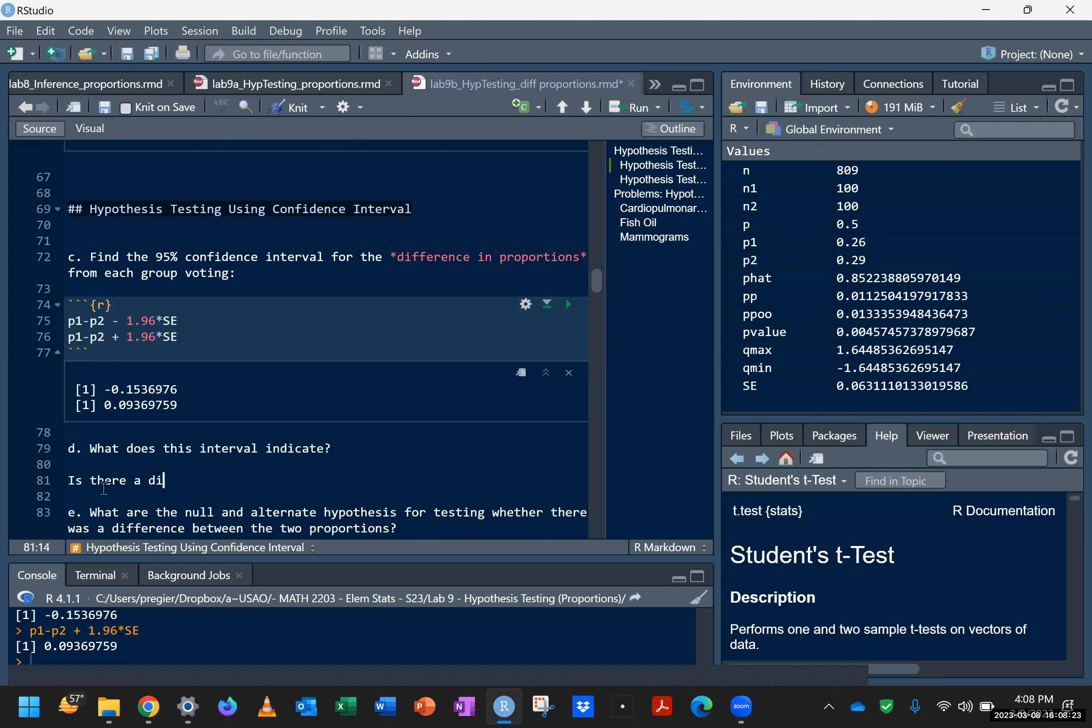
# Step: Add blank lines below the 12d answer and extend its sentence with "if p1-p2 is not zero"
pyautogui.press('Return')
pyautogui.press('Return')
pyautogui.press('Up')
pyautogui.press('Up')
pyautogui.press('End')
pyautogui.write('f ')
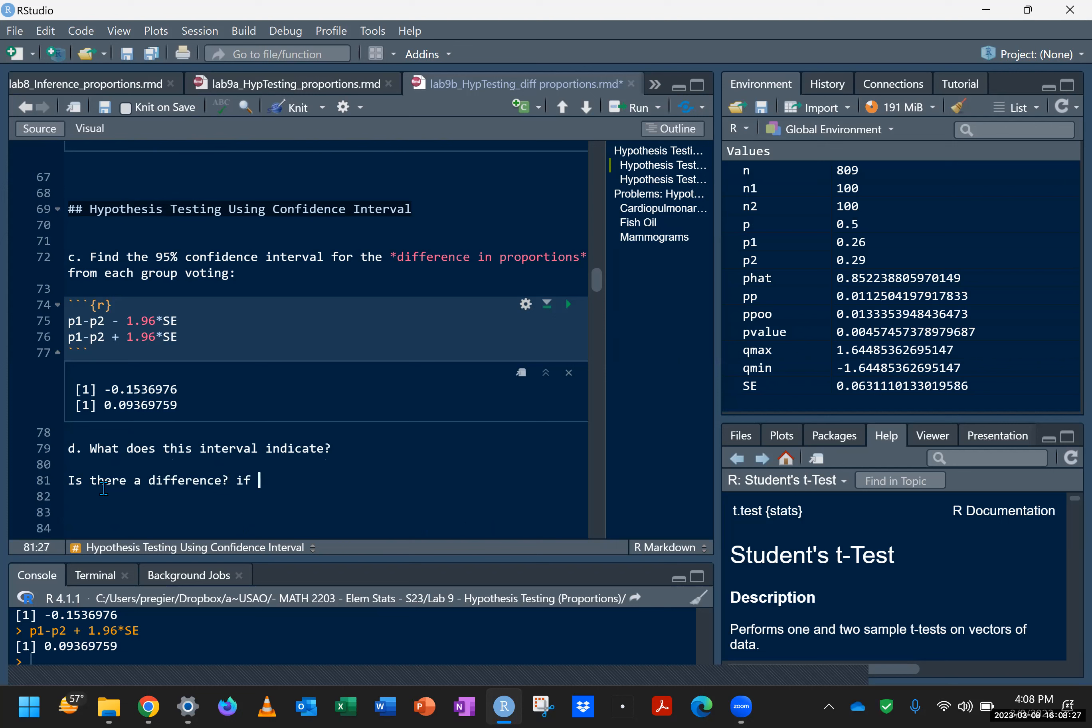
pyautogui.write('p1-p2 is not zero')
# Step: Add the line "No difference if p1=p2, p1-p2 = 0" to the answer for question 12d
pyautogui.press('Return')
pyautogui.press('Return')
pyautogui.write('No differenc')
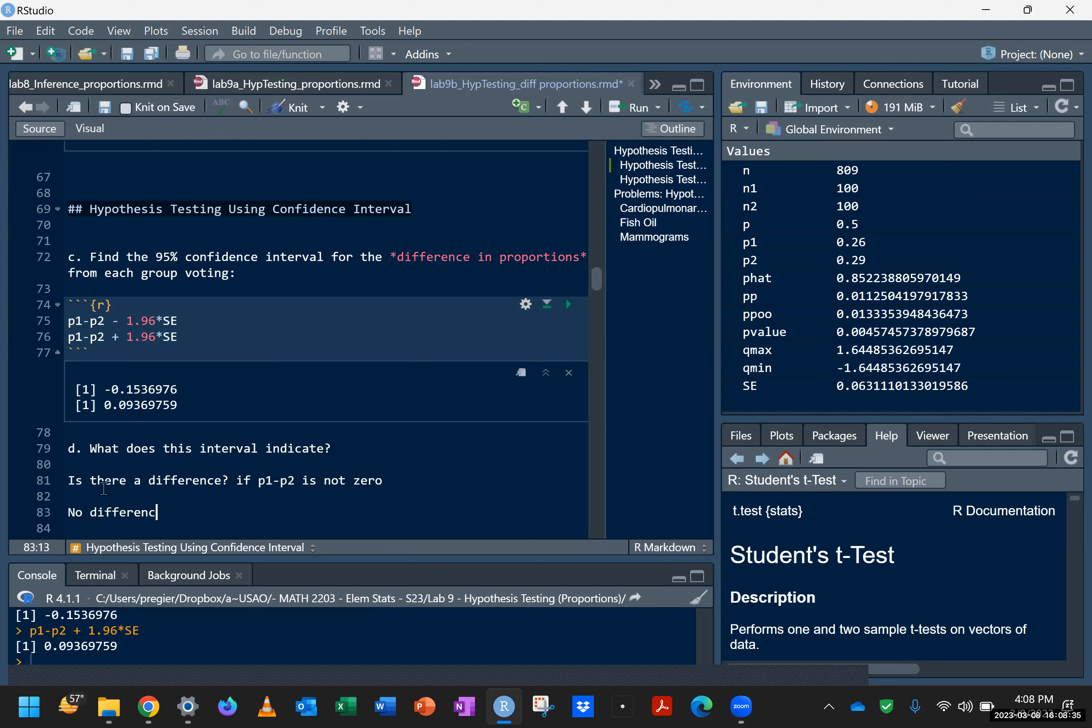
pyautogui.write('e if p1=p2, p1-p2 = 0')
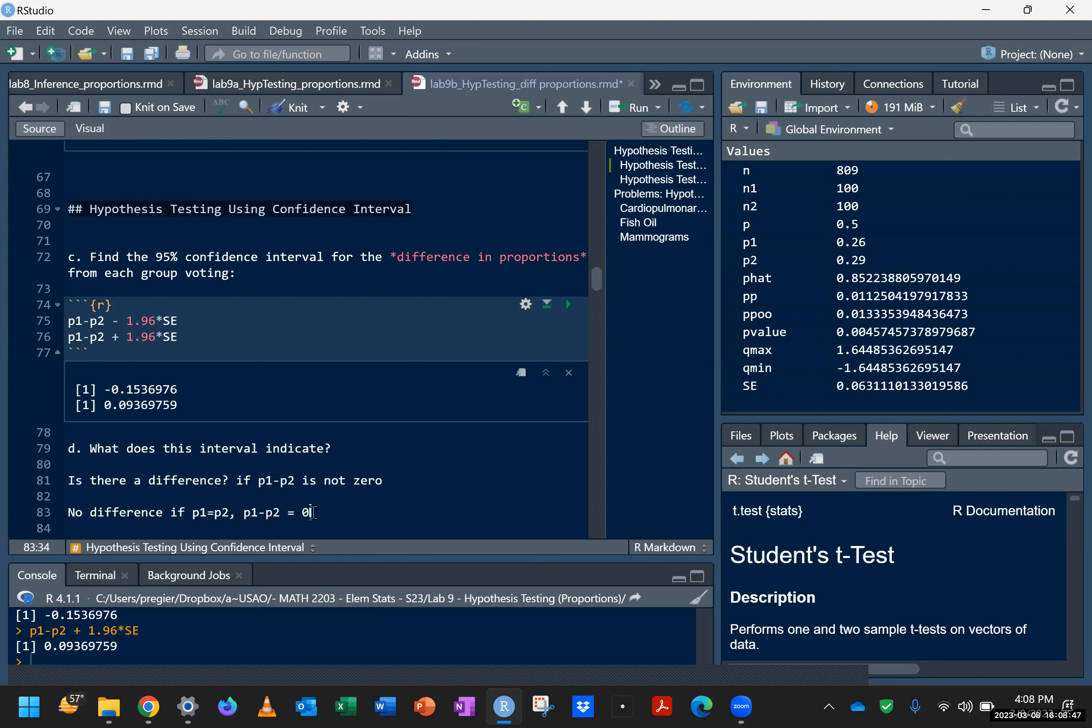
# Step: Check the interval bounds and add the conclusion "Since 0 is in our interval, we are not sure there is a difference." to the 12d answer
pyautogui.moveTo(177, 405); pyautogui.dragTo(80, 389)
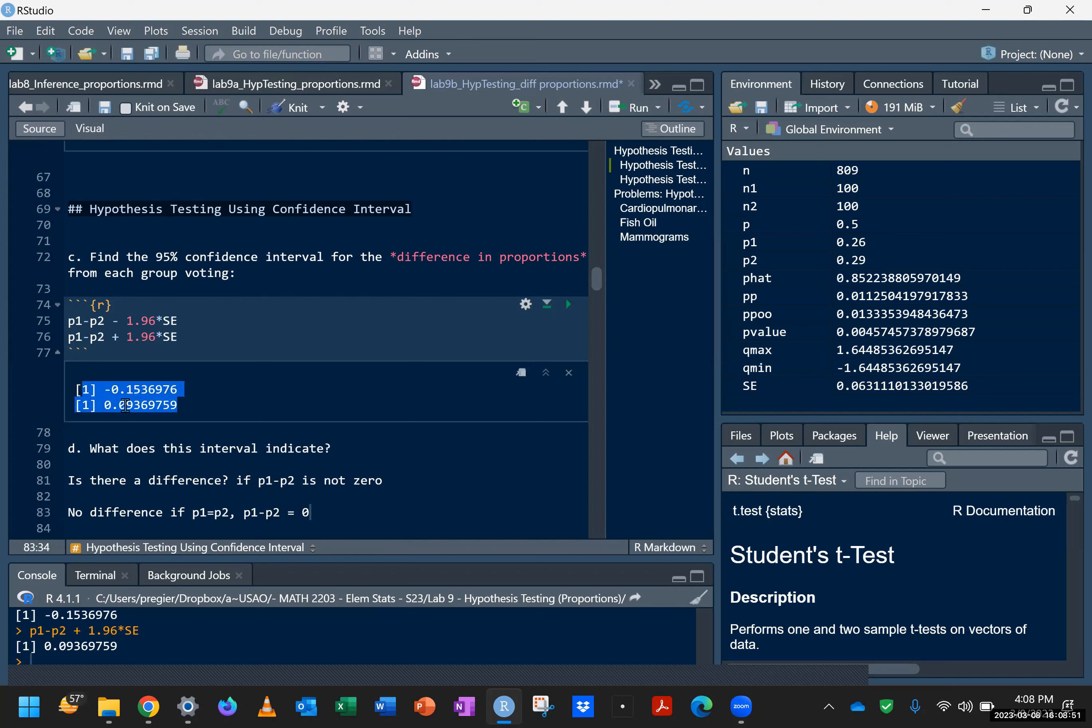
pyautogui.doubleClick(125, 404)
pyautogui.doubleClick(138, 390)
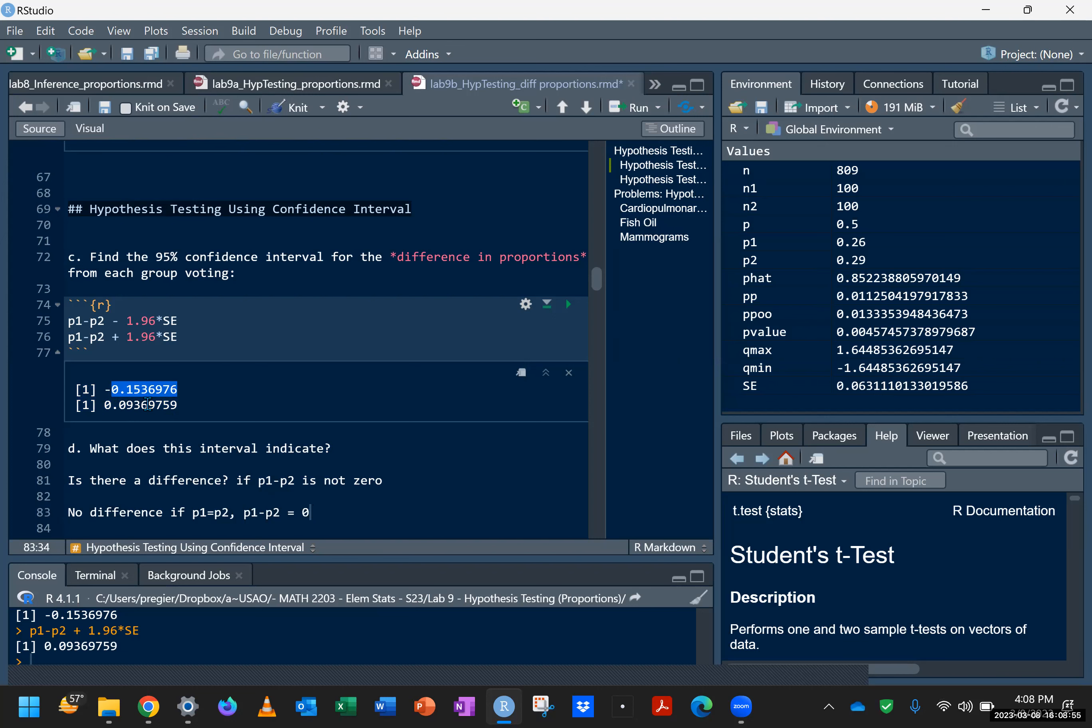
pyautogui.scroll(-1, 191, 436)
pyautogui.click(324, 465)
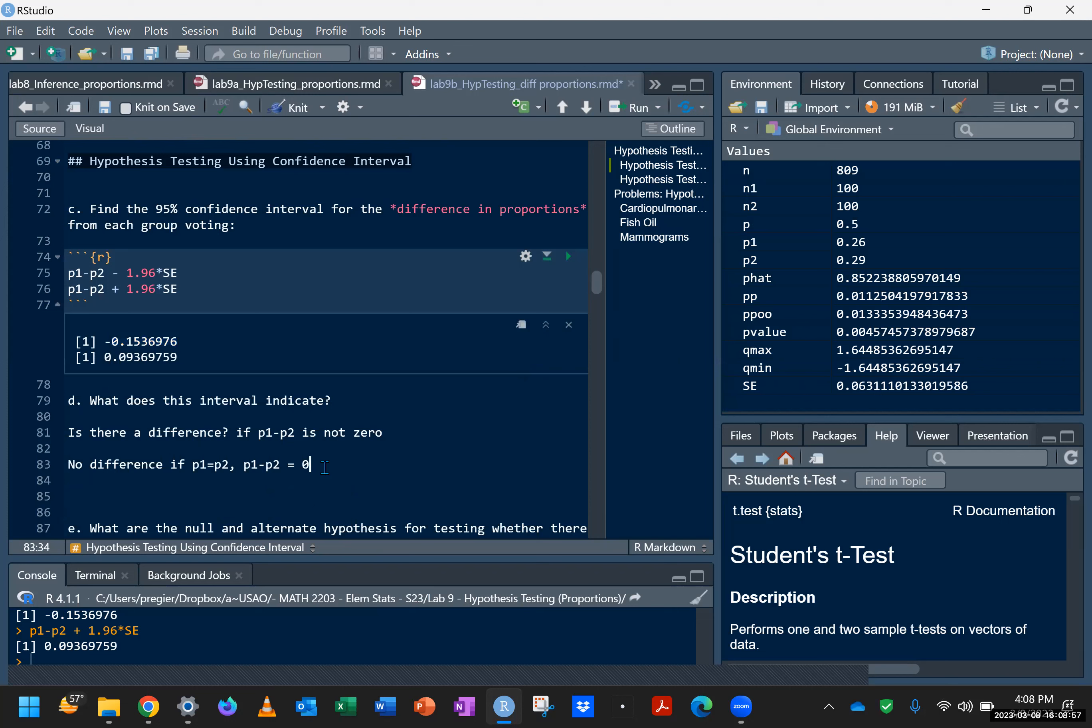
pyautogui.press('Return')
pyautogui.press('Return')
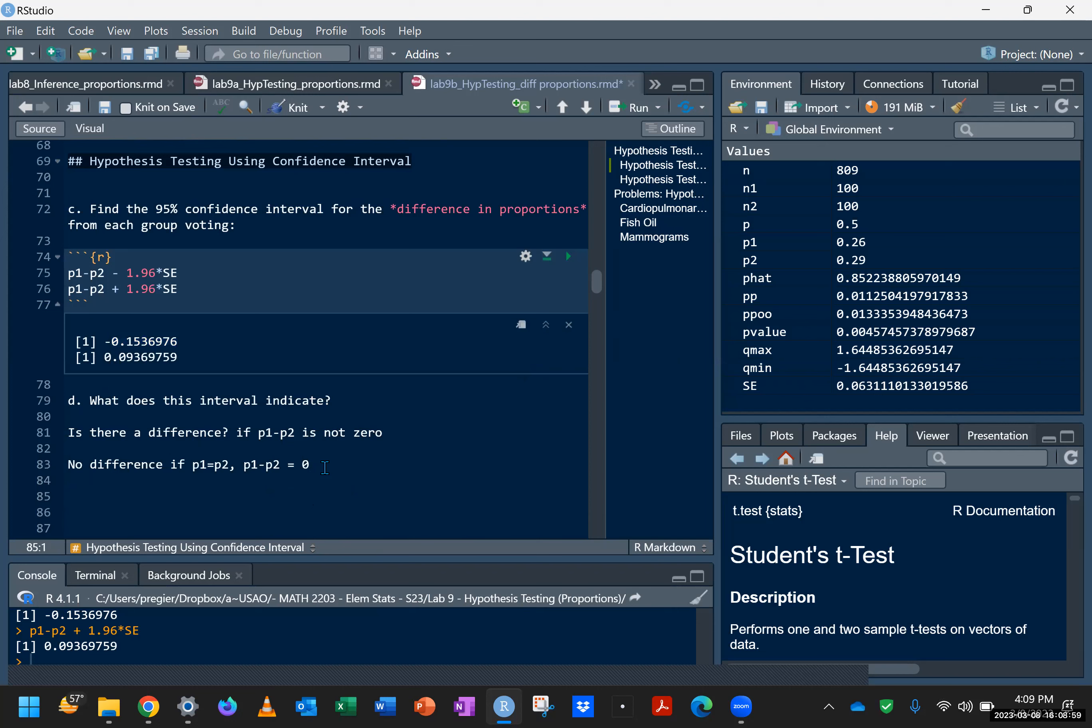
pyautogui.write('Since 0 is in our int')
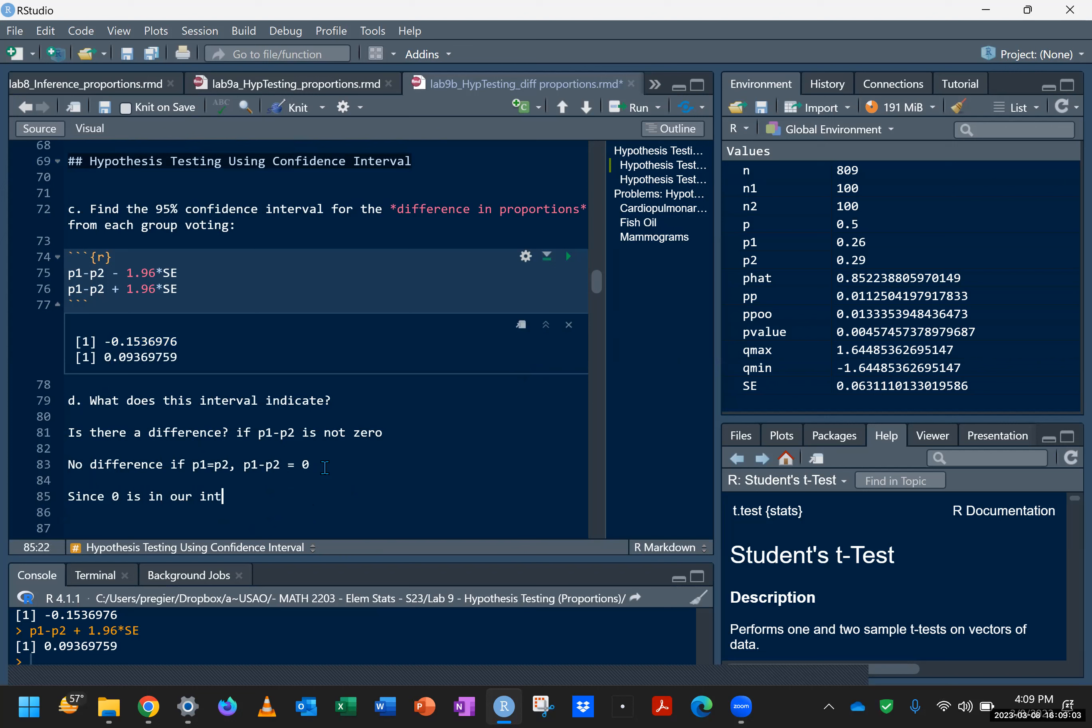
pyautogui.write('erval, we are not sure the')
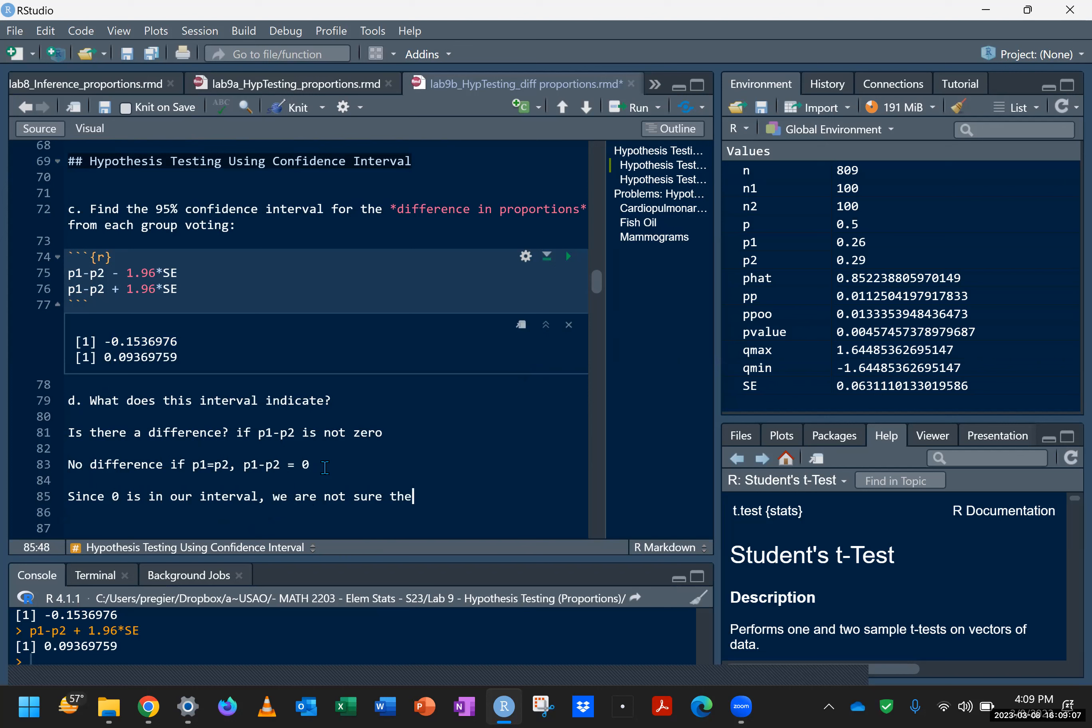
pyautogui.write('re is a differenc')
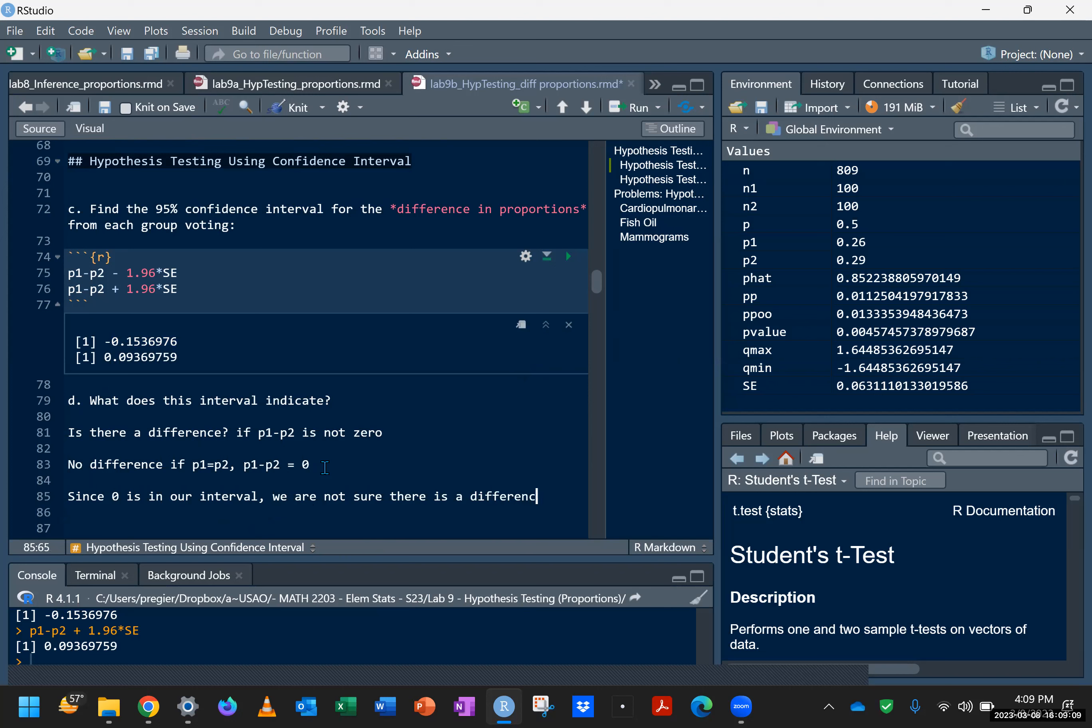
pyautogui.write('e.')
pyautogui.moveTo(348, 464); pyautogui.dragTo(137, 464)
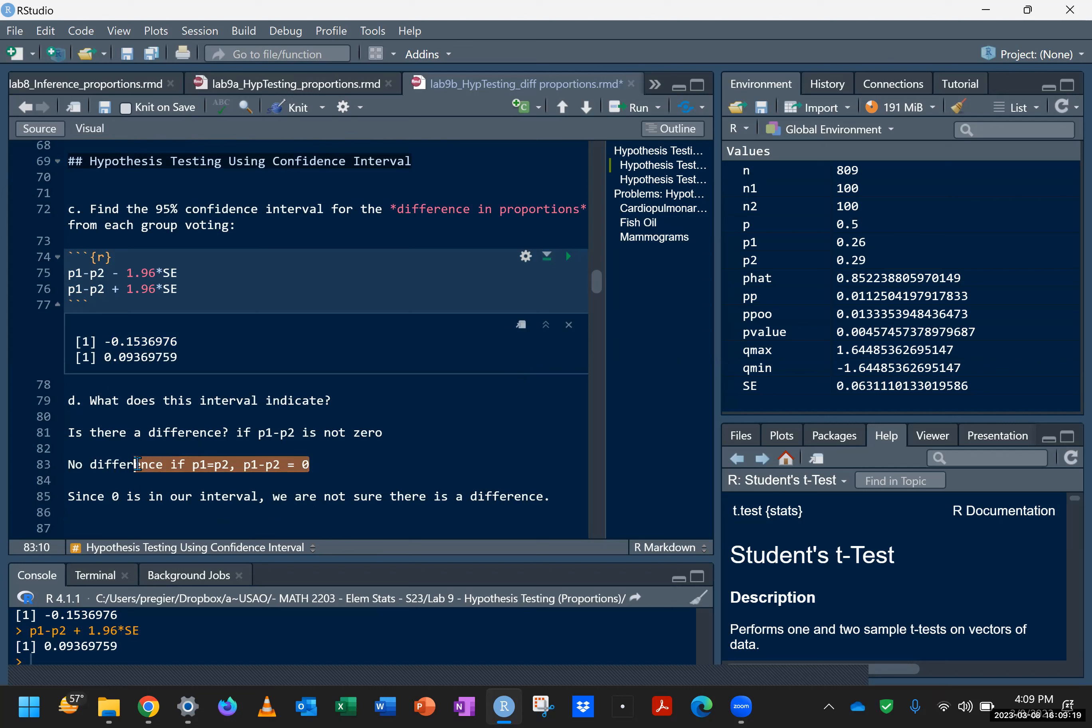
pyautogui.moveTo(146, 455)
pyautogui.mouseDown()
pyautogui.moveTo(171, 451)
pyautogui.moveTo(159, 458)
pyautogui.mouseUp()
pyautogui.click(159, 458)
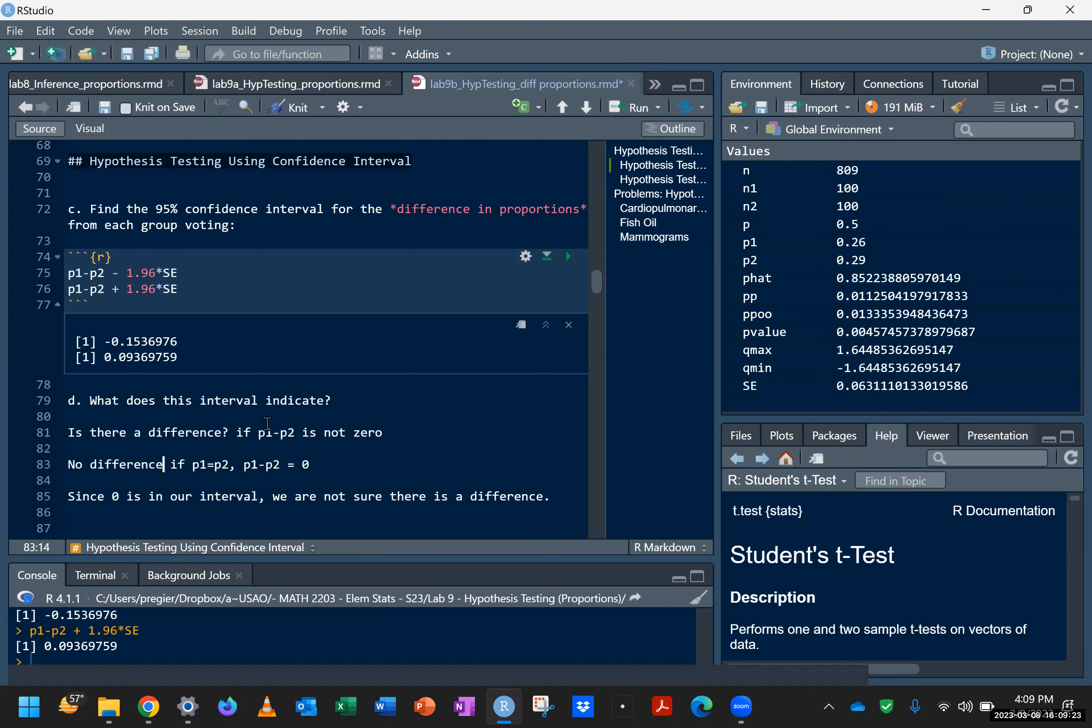
# Step: Enter the hypothesis labels "H_o:" and "H_A:" on two lines below question 12e
pyautogui.scroll(-1, 268, 424)
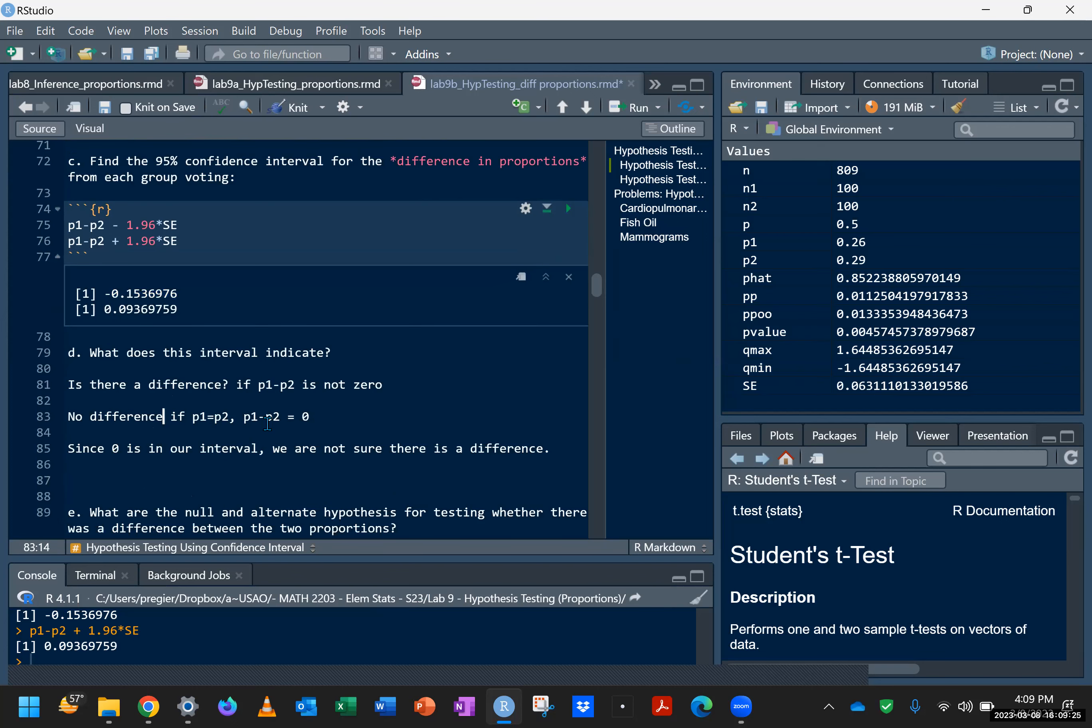
pyautogui.scroll(-1, 267, 424)
pyautogui.scroll(1, 267, 423)
pyautogui.click(244, 457)
pyautogui.click(262, 526)
pyautogui.scroll(-2, 265, 523)
pyautogui.click(262, 467)
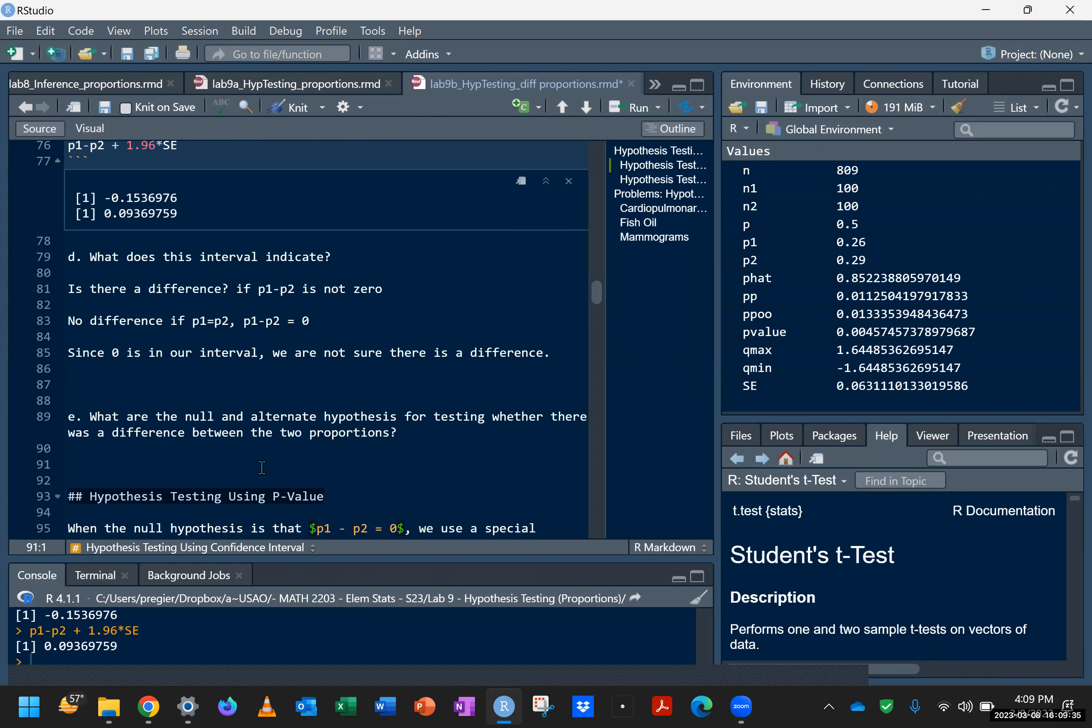
pyautogui.write('H_o:')
pyautogui.press('Return')
pyautogui.write('H')
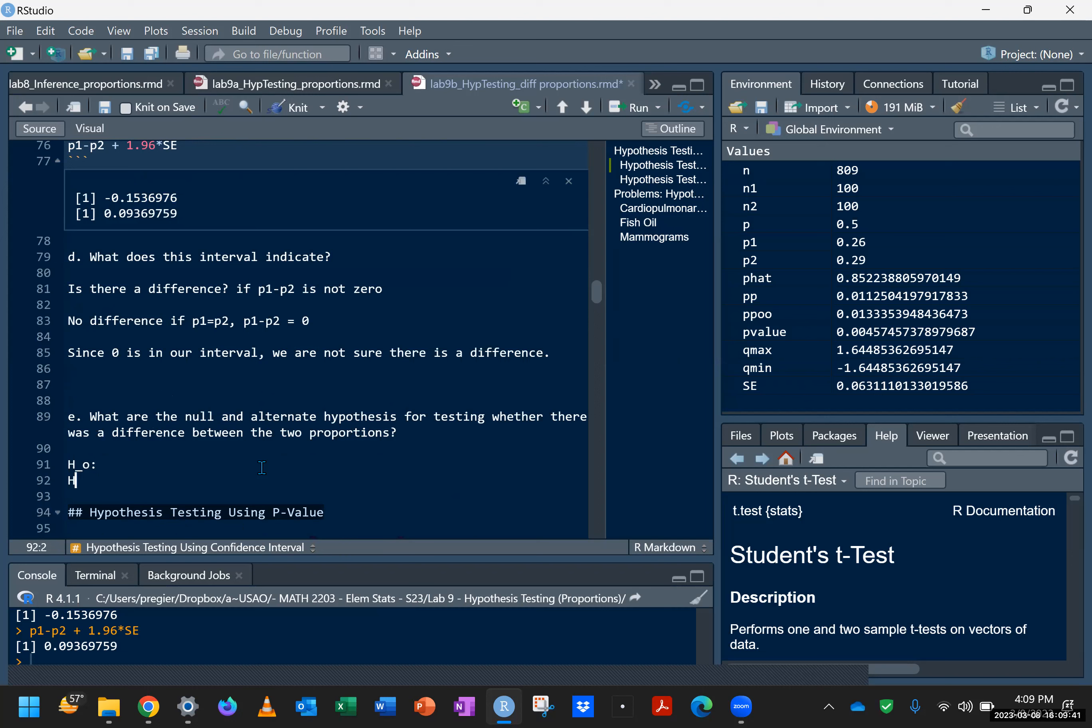
pyautogui.write('_A:')
# Step: Complete the null hypothesis as "there is no difference: p1=p2 OR p1-p2=0 <-- null value"
pyautogui.press('Up')
pyautogui.write('there is no difference')
pyautogui.press('BackSpace')
pyautogui.press('BackSpace')
pyautogui.press('BackSpace')
pyautogui.press('BackSpace')
pyautogui.write('ence')
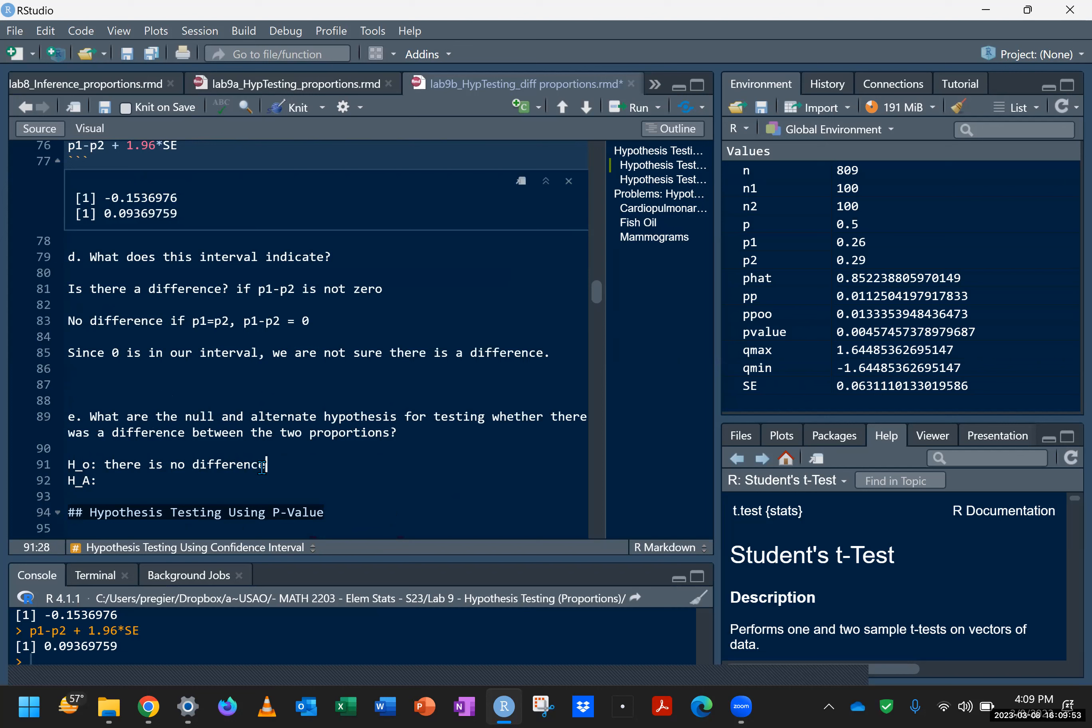
pyautogui.write(': p1=p2  OR  p1-p2=0')
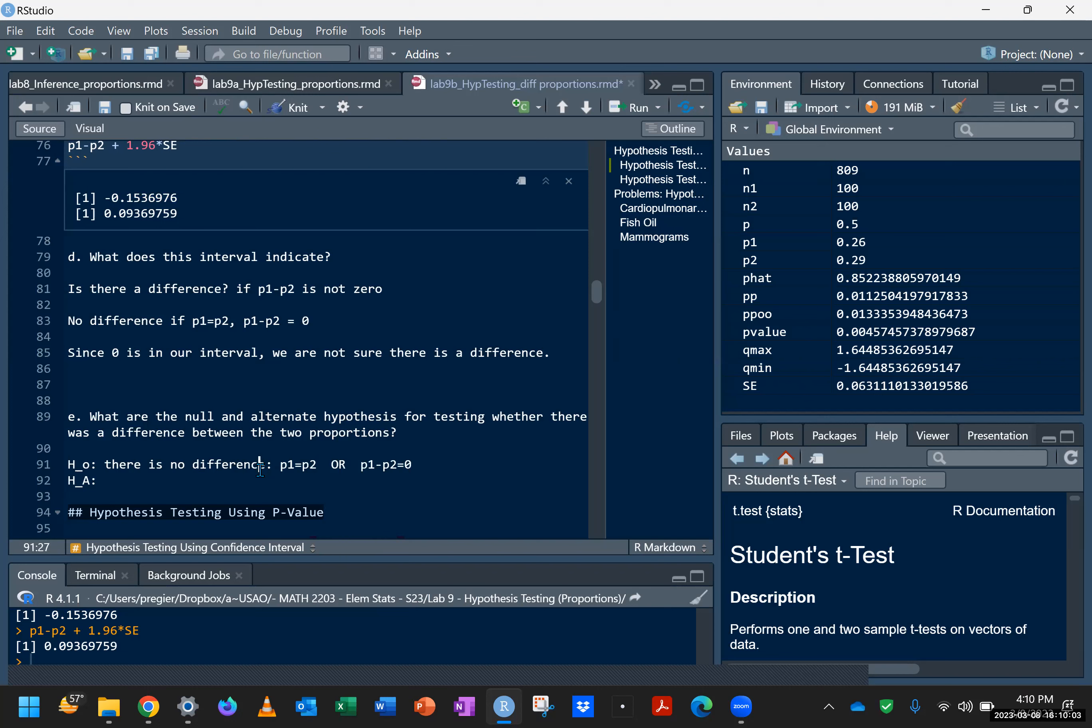
pyautogui.click(259, 478)
pyautogui.click(464, 465)
pyautogui.write('<-- null value')
# Step: Complete the alternate hypothesis as "there is a difference: p1 is not equal to p2 OR p1-p2 is not 0"
pyautogui.click(391, 473)
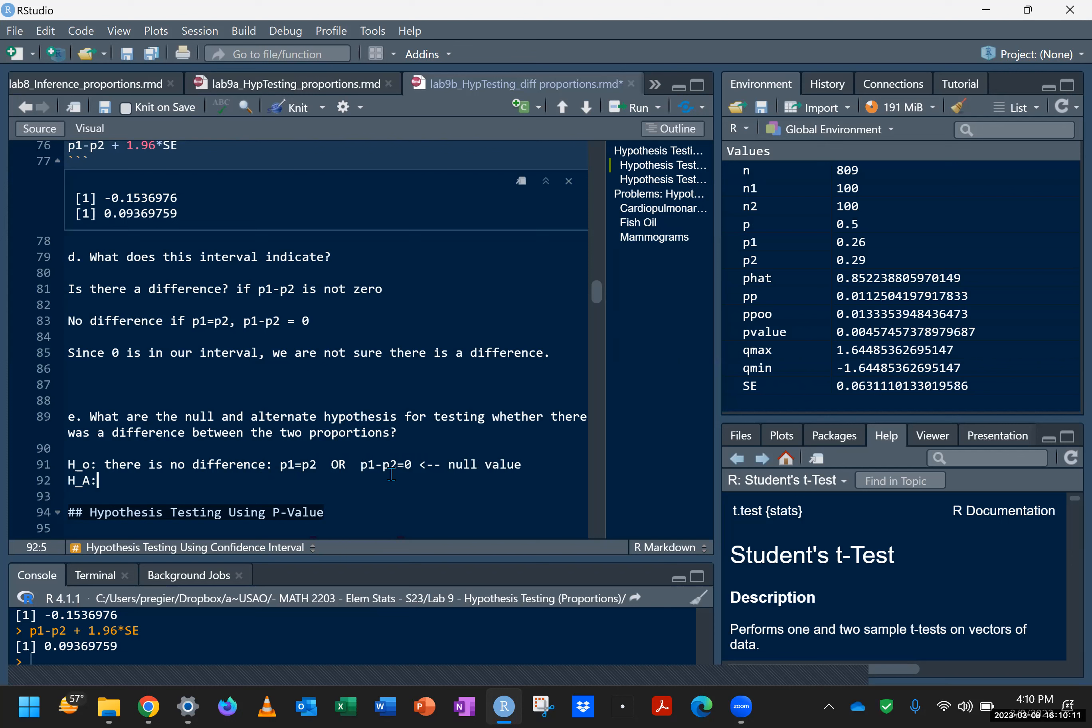
pyautogui.write('there is a difference: p')
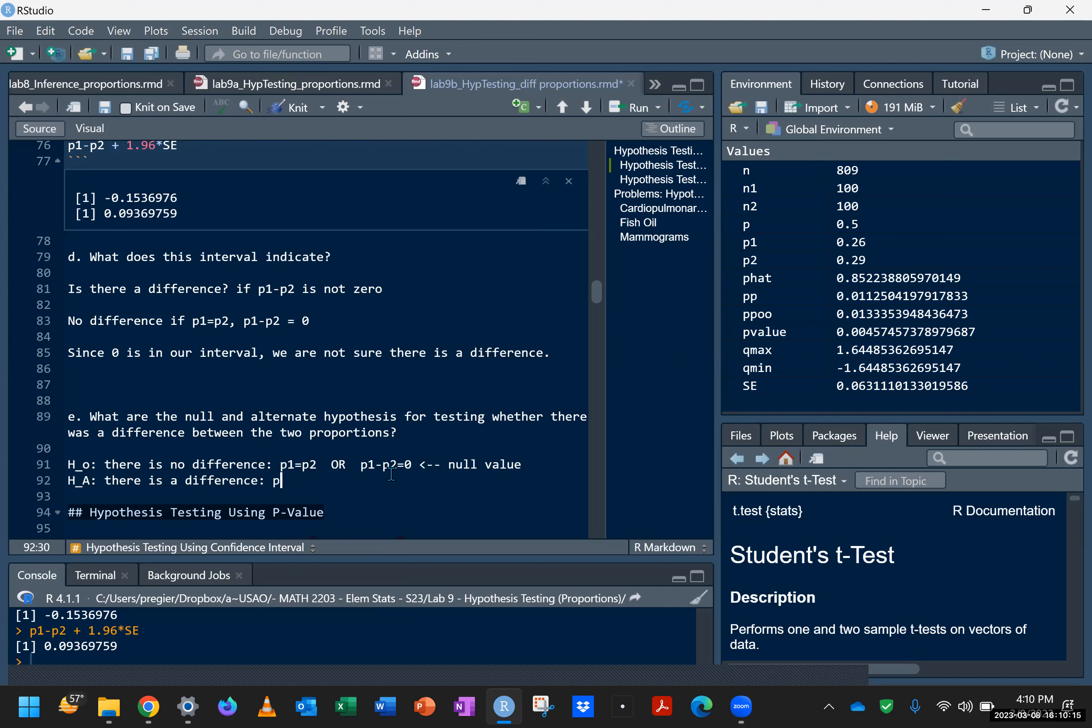
pyautogui.write('1 is not equal to p2.')
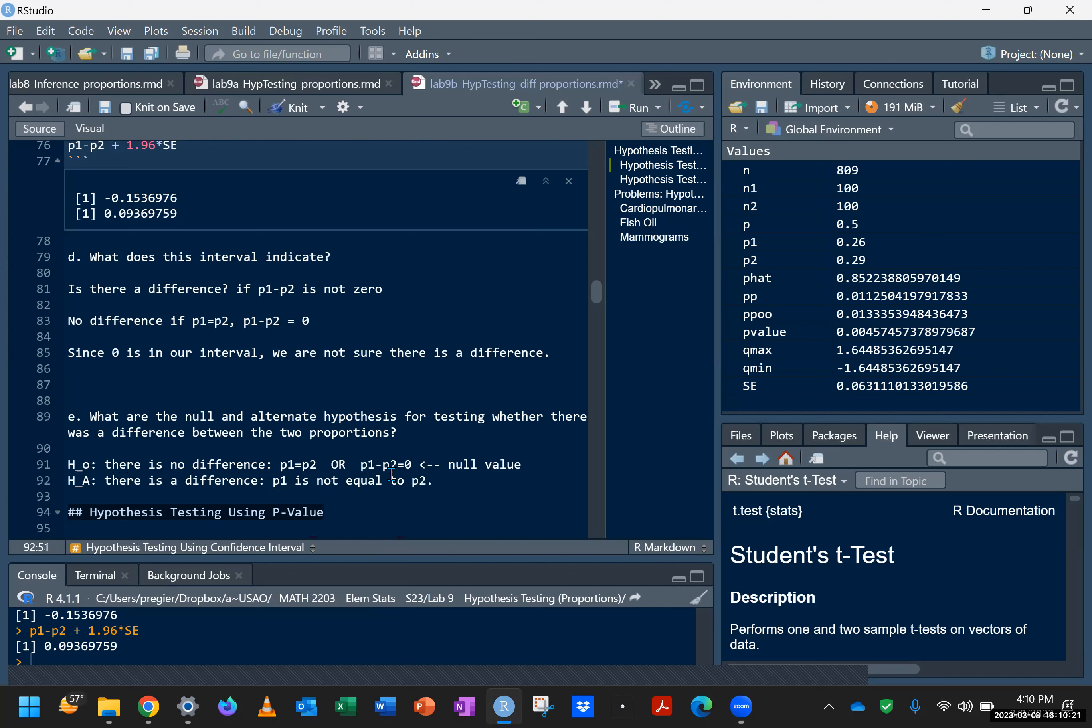
pyautogui.press('BackSpace')
pyautogui.write('OR p1-p2 is not 0')
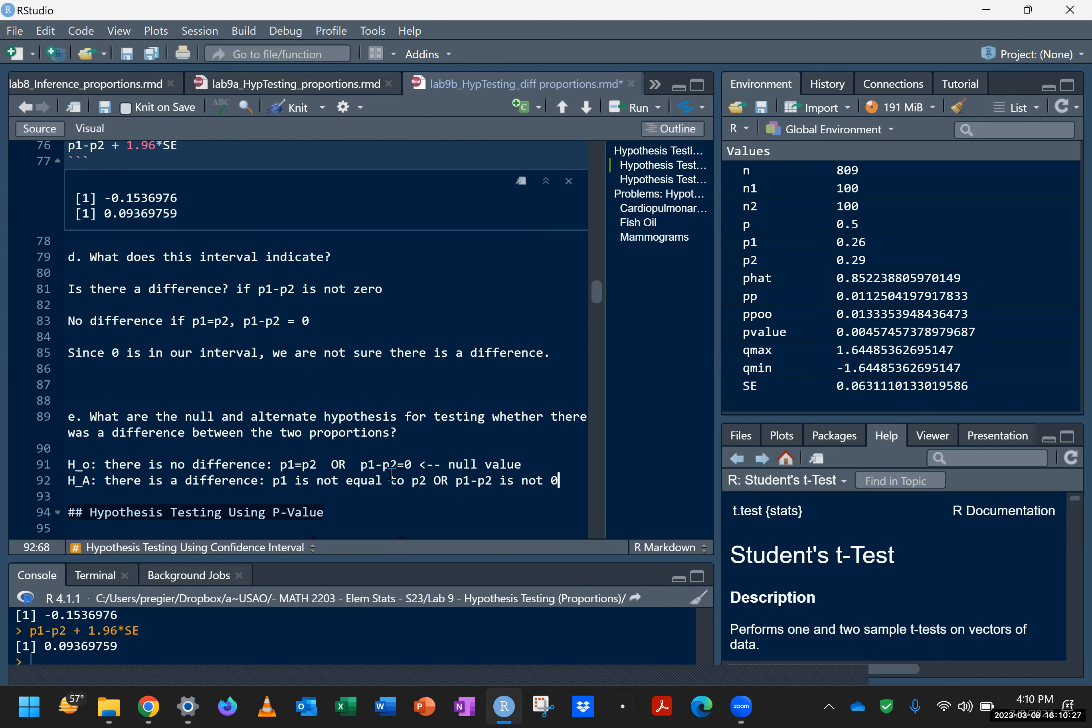
# Step: Add "Plausible that there is no difference." directly under the concluding sentence of the 12d answer
pyautogui.scroll(-1, 414, 451)
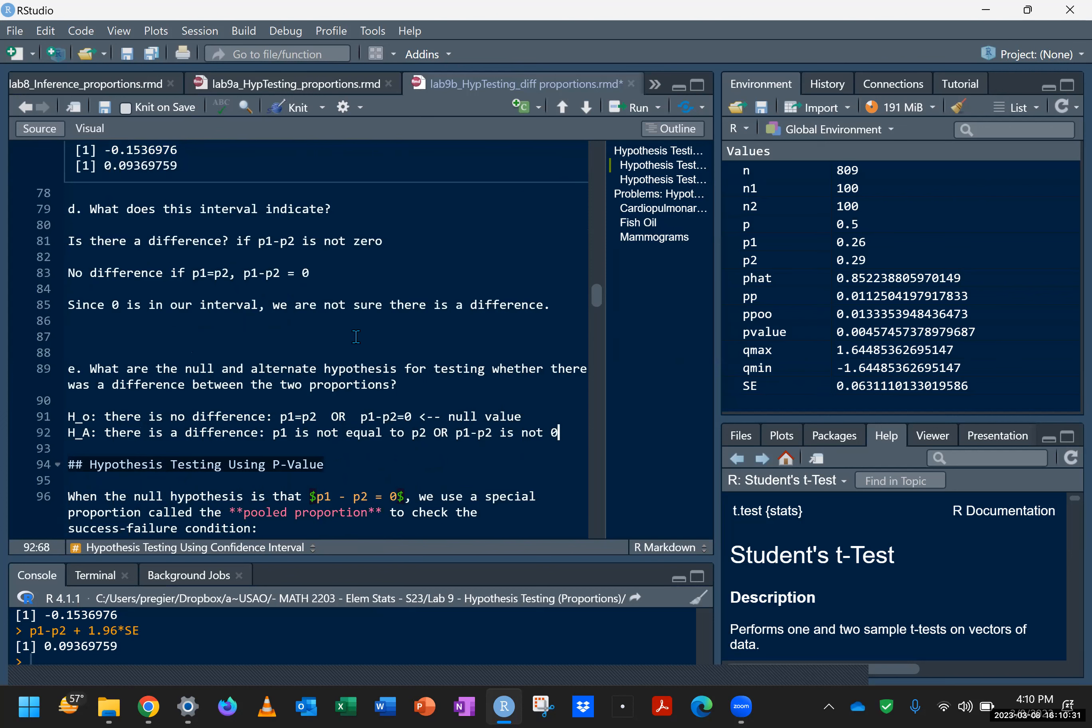
pyautogui.scroll(1, 245, 235)
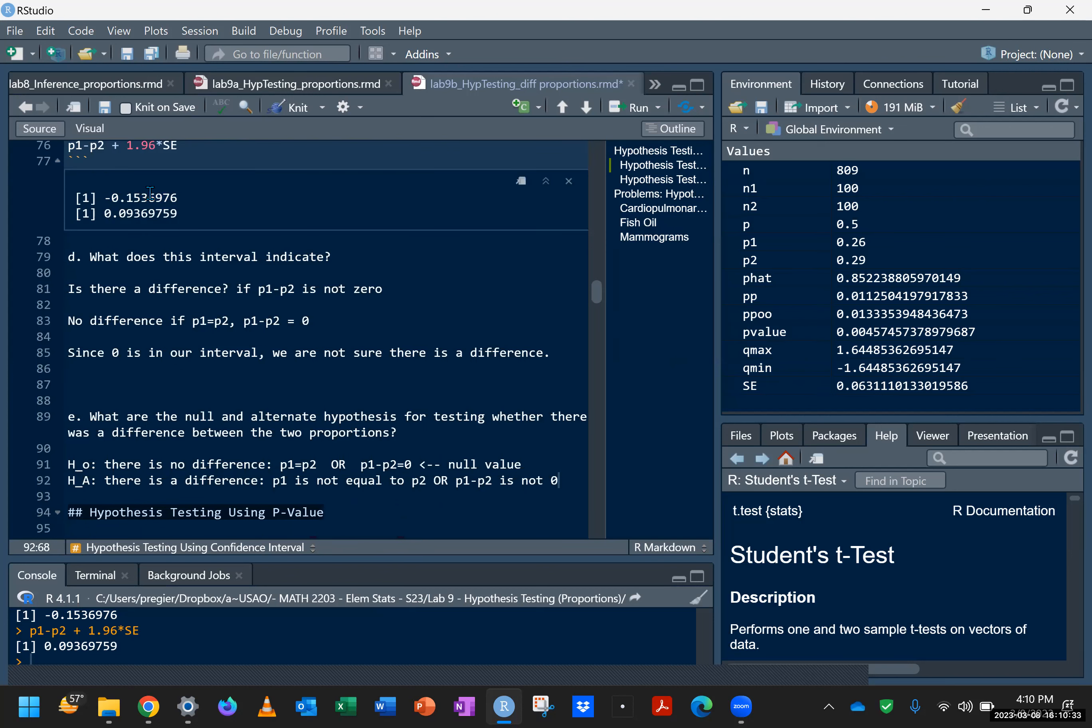
pyautogui.click(140, 369)
pyautogui.write('Plausible that there is no difference.')
# Step: Enter "What did we observe?" on a new line below the "Hypothesis Testing Using P-Value" heading
pyautogui.scroll(-2, 310, 329)
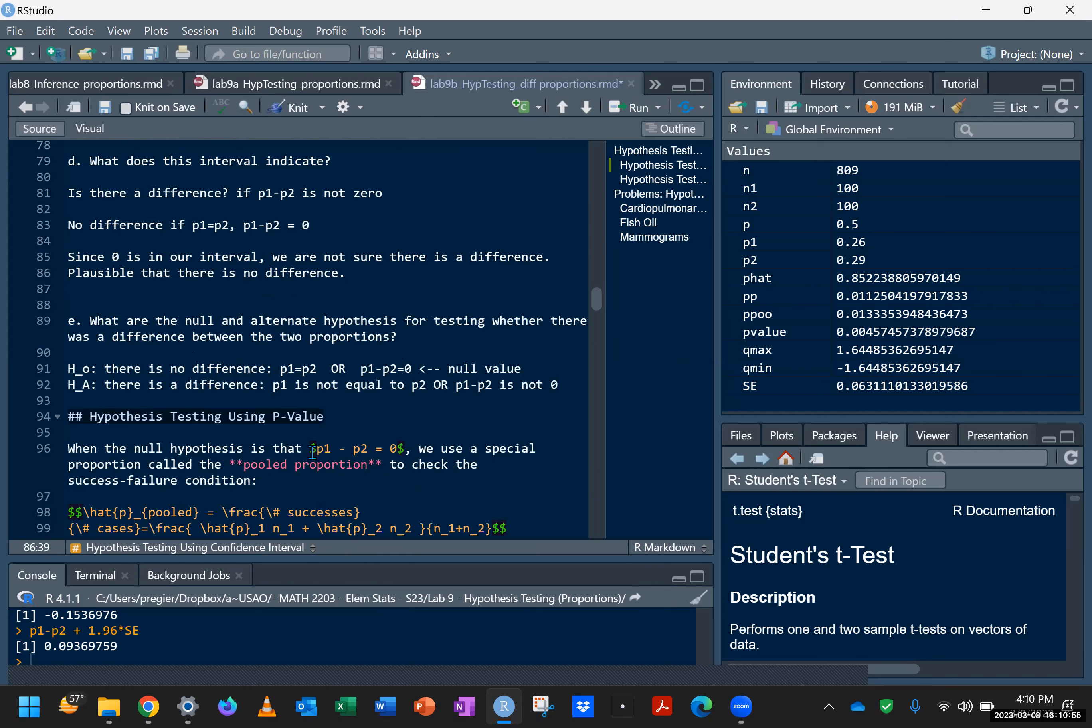
pyautogui.scroll(-1, 310, 452)
pyautogui.click(141, 369)
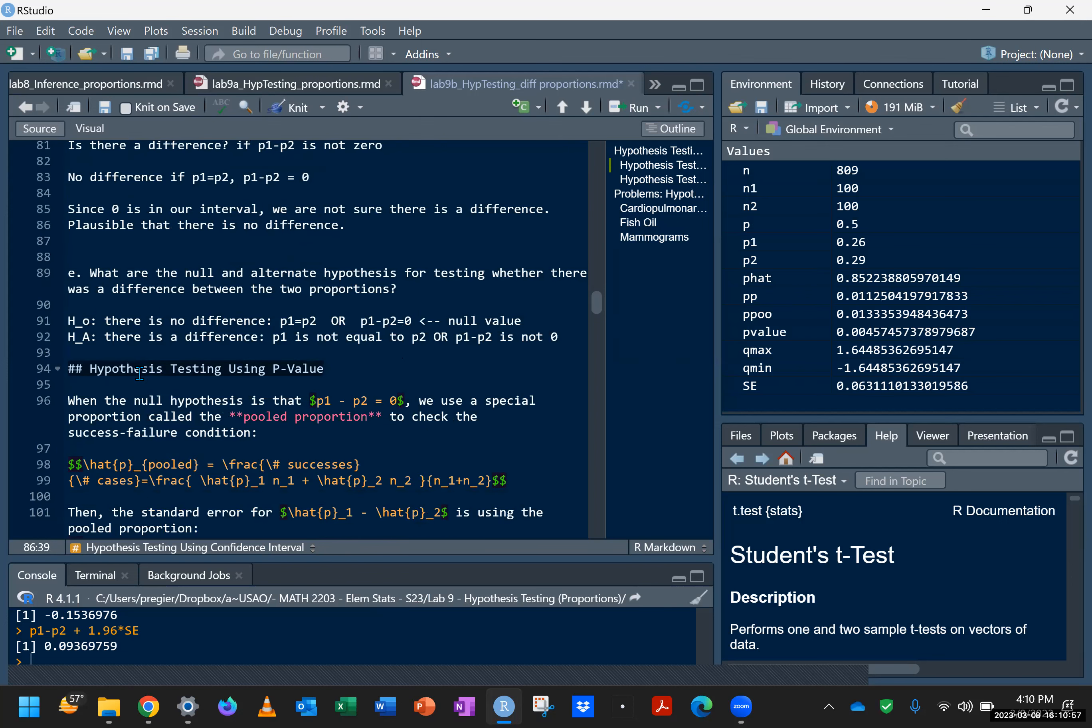
pyautogui.click(284, 368)
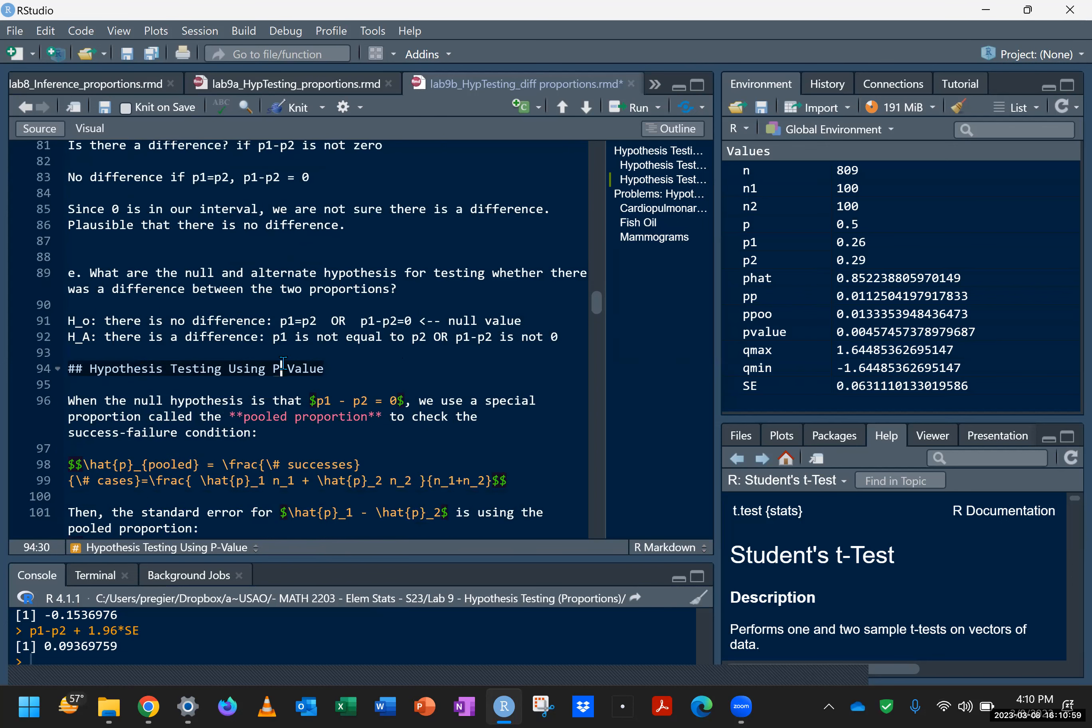
pyautogui.click(333, 368)
pyautogui.scroll(1, 342, 372)
pyautogui.scroll(-1, 346, 375)
pyautogui.press('Return')
pyautogui.press('Return')
pyautogui.write('Wh')
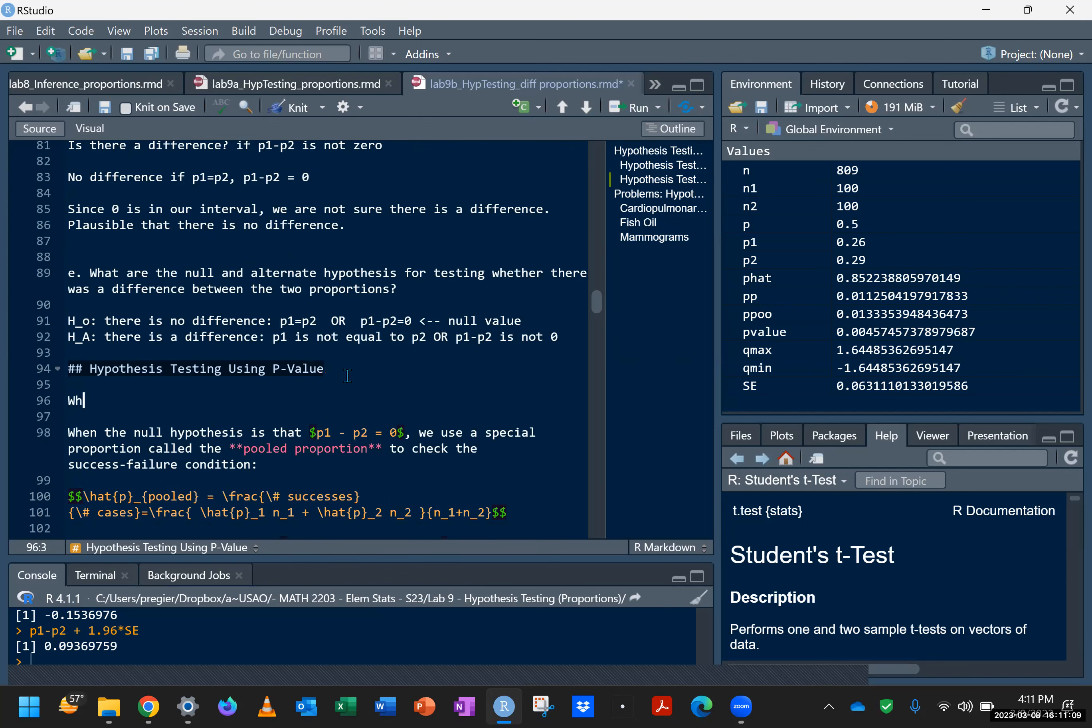
pyautogui.write('at did we o')
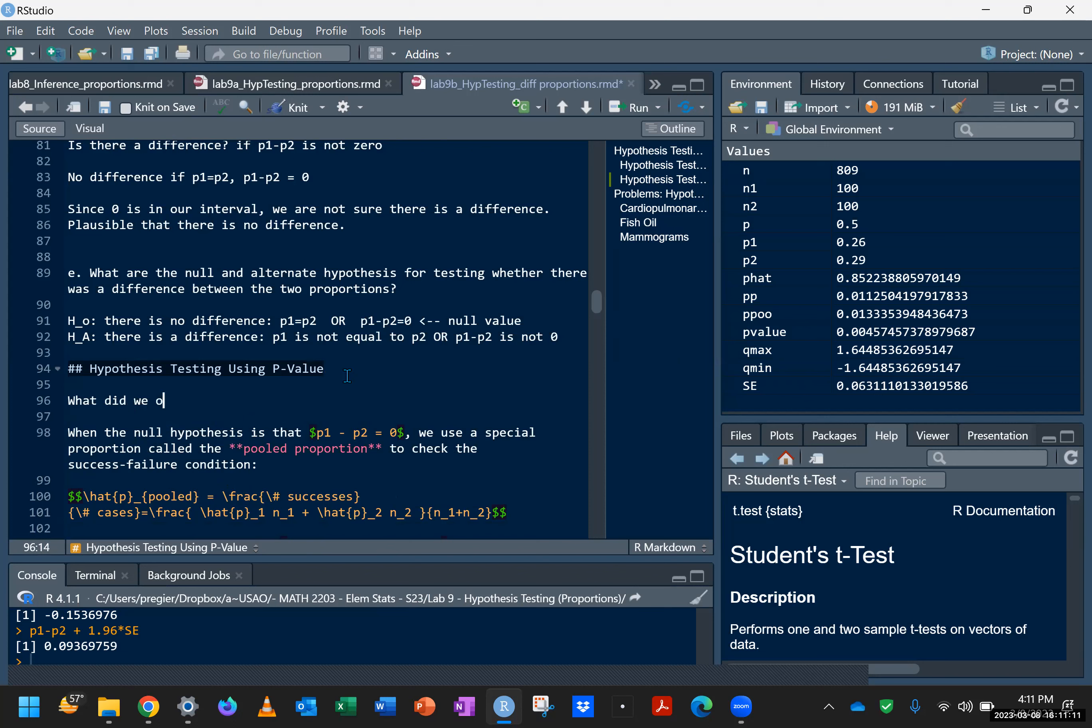
pyautogui.write('bserve?')
# Step: Insert an R chunk containing p1-p2 under "What did we observe?" and run it
pyautogui.press('Return')
pyautogui.press('Return')
pyautogui.hotkey('ctrl', 'alt', 'i')
pyautogui.write('p1-p2')
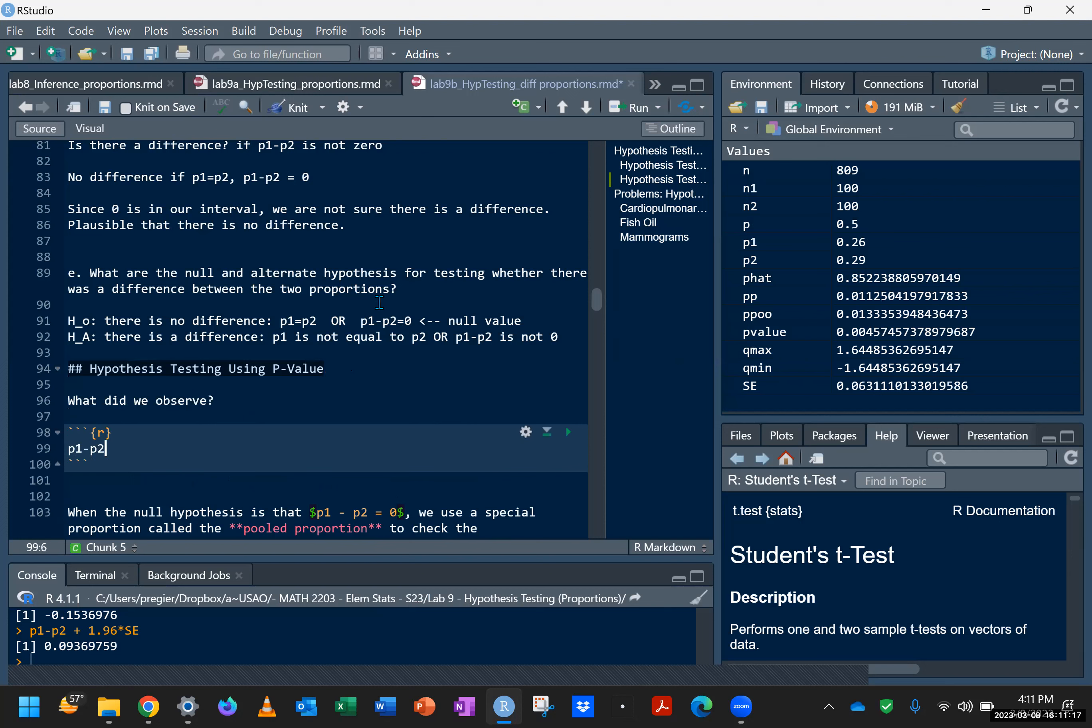
pyautogui.click(570, 435)
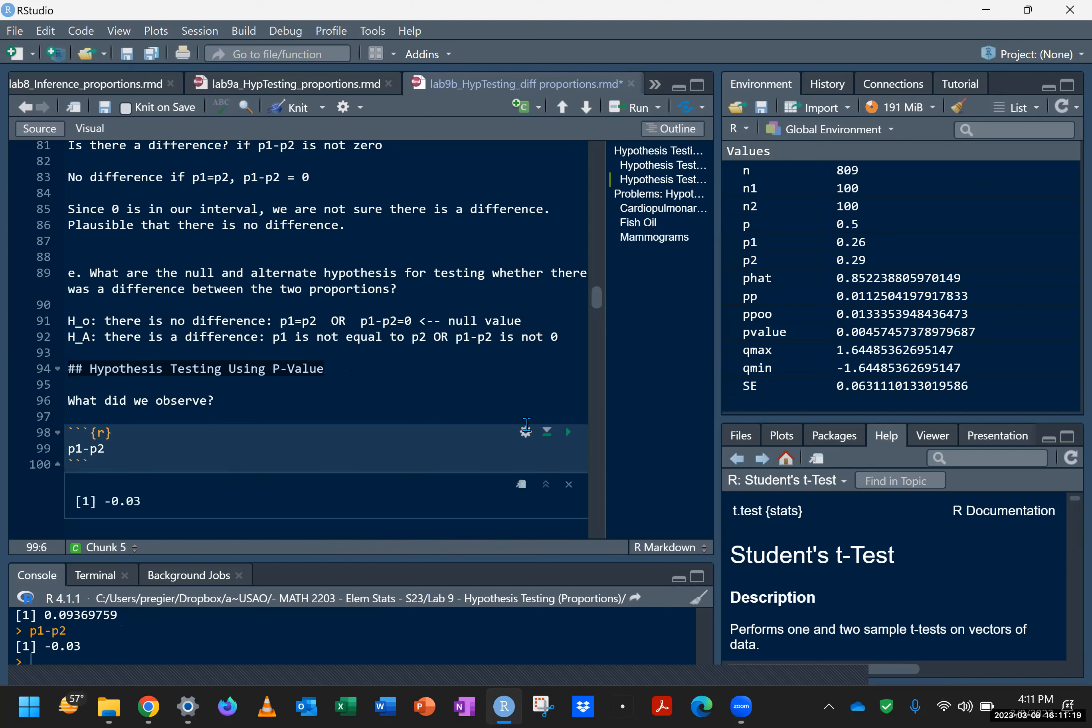
# Step: Examine the observed difference, the pooled proportion and pooled standard error formulas, and question 12f
pyautogui.scroll(-1, 309, 433)
pyautogui.scroll(-1, 310, 432)
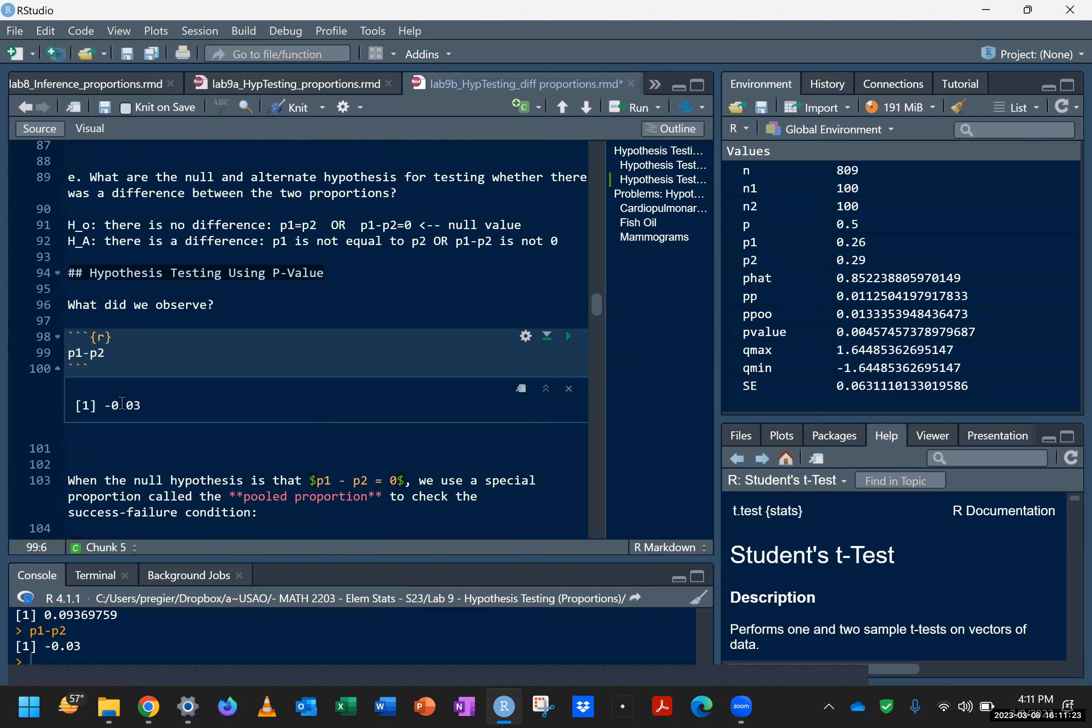
pyautogui.moveTo(141, 404); pyautogui.dragTo(103, 403)
pyautogui.scroll(-2, 368, 459)
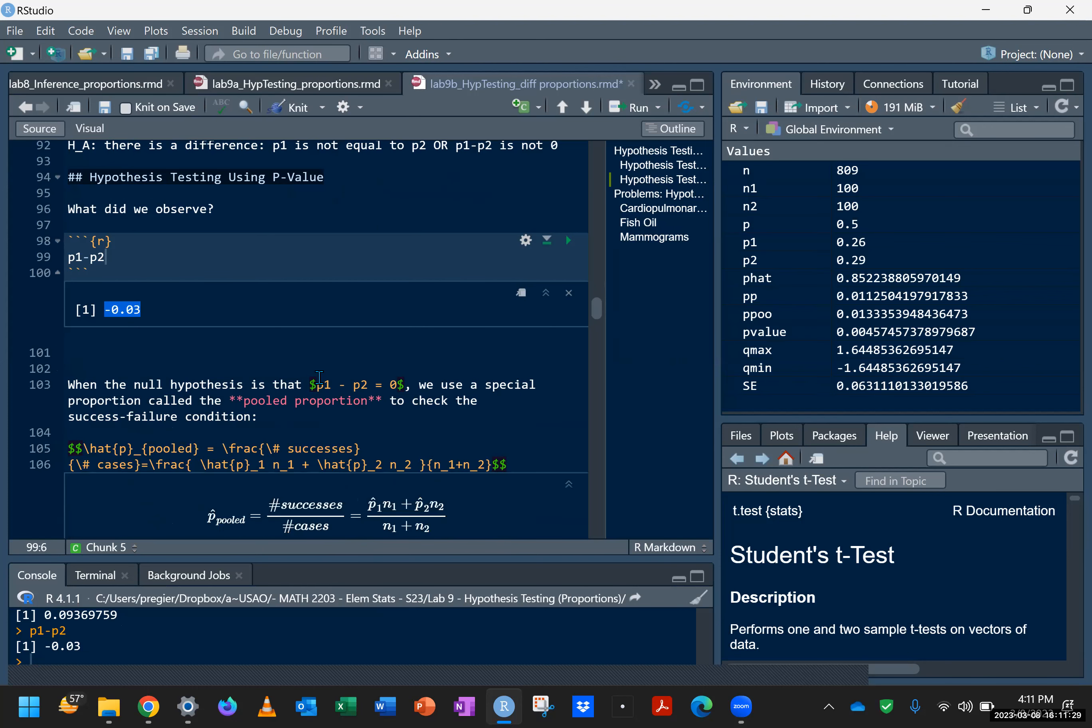
pyautogui.scroll(-2, 318, 382)
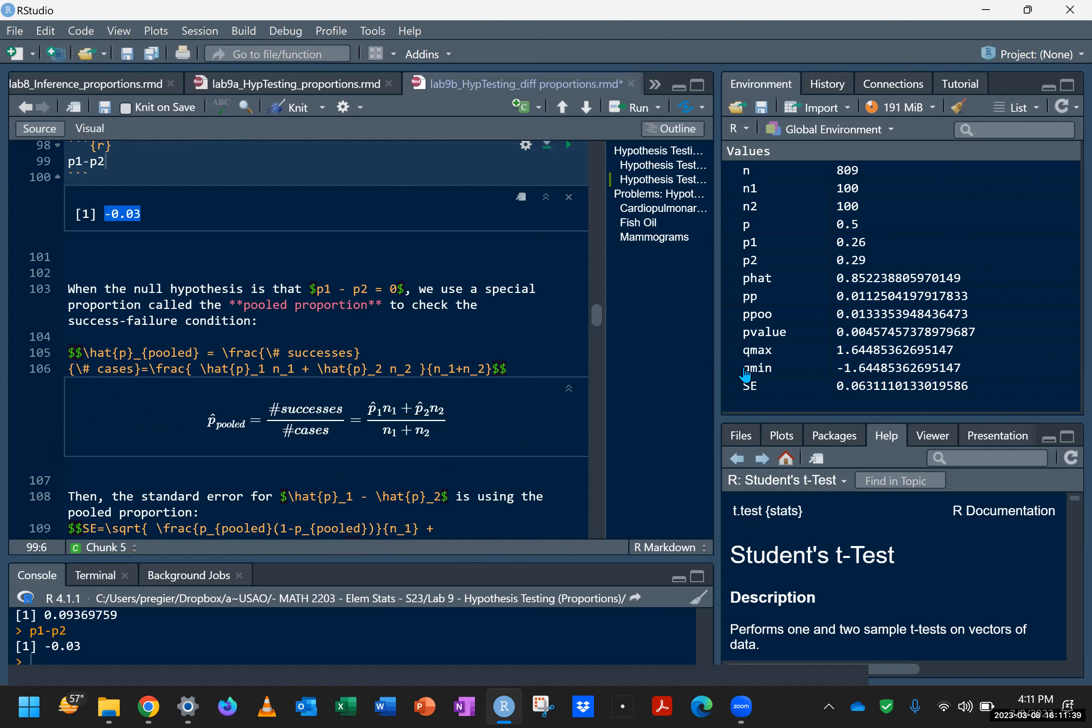
pyautogui.scroll(-1, 211, 375)
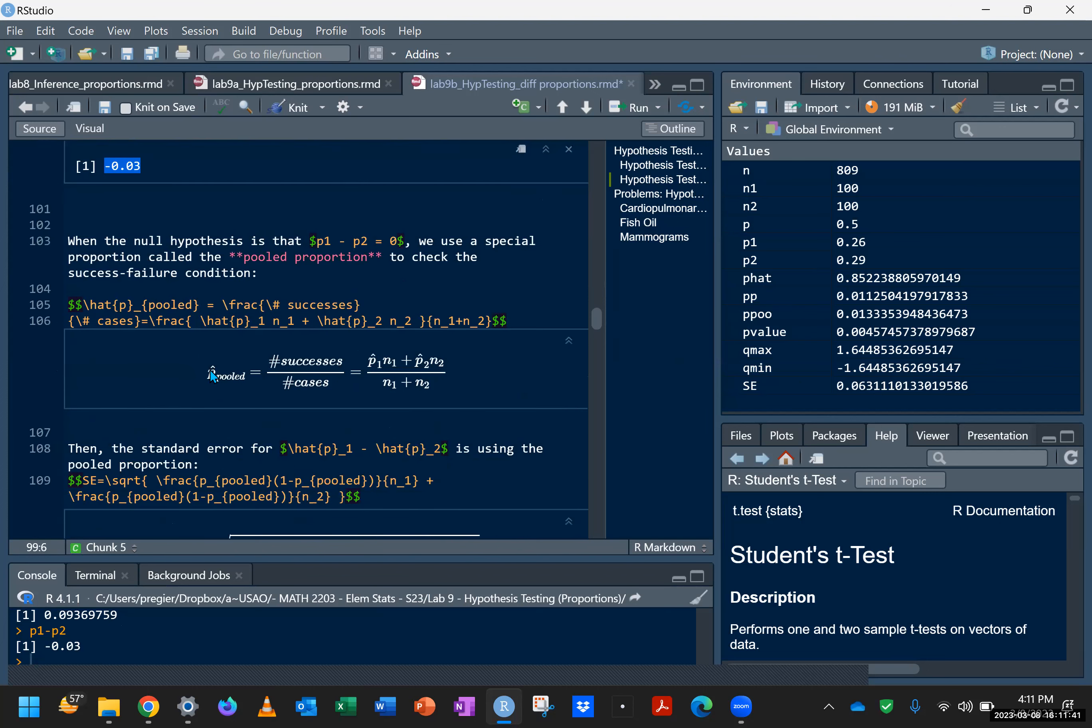
pyautogui.scroll(-2, 169, 455)
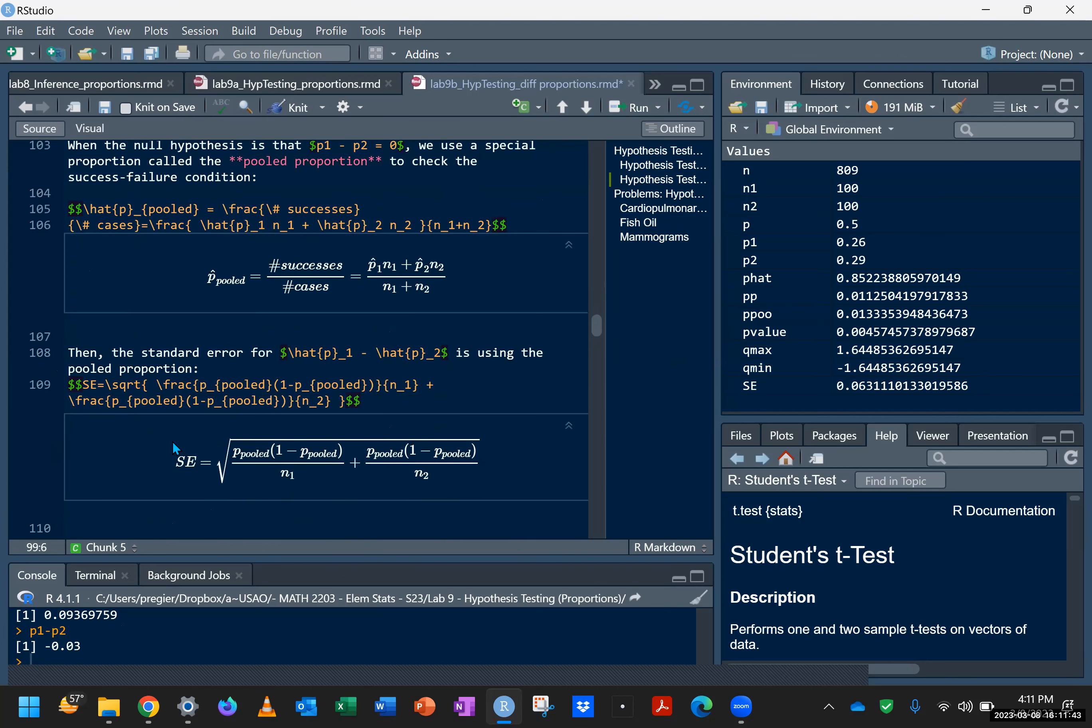
pyautogui.scroll(-2, 173, 440)
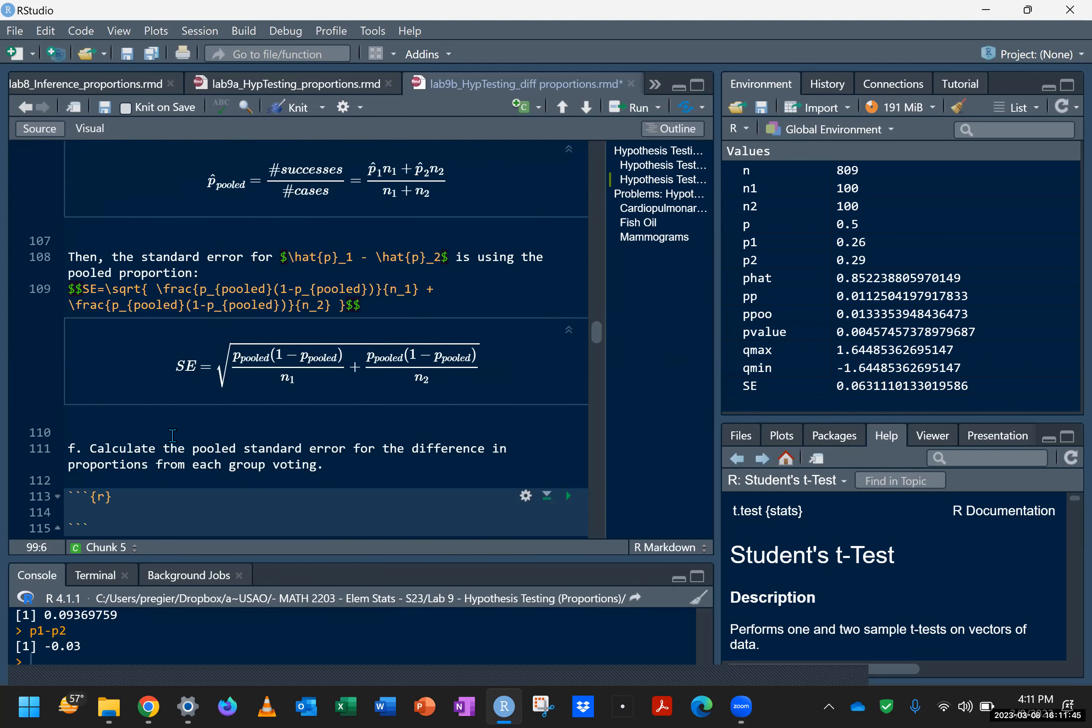
# Step: Start a p_pooled assignment in the question f chunk and check the pooled proportion formula above it
pyautogui.write('p_p')
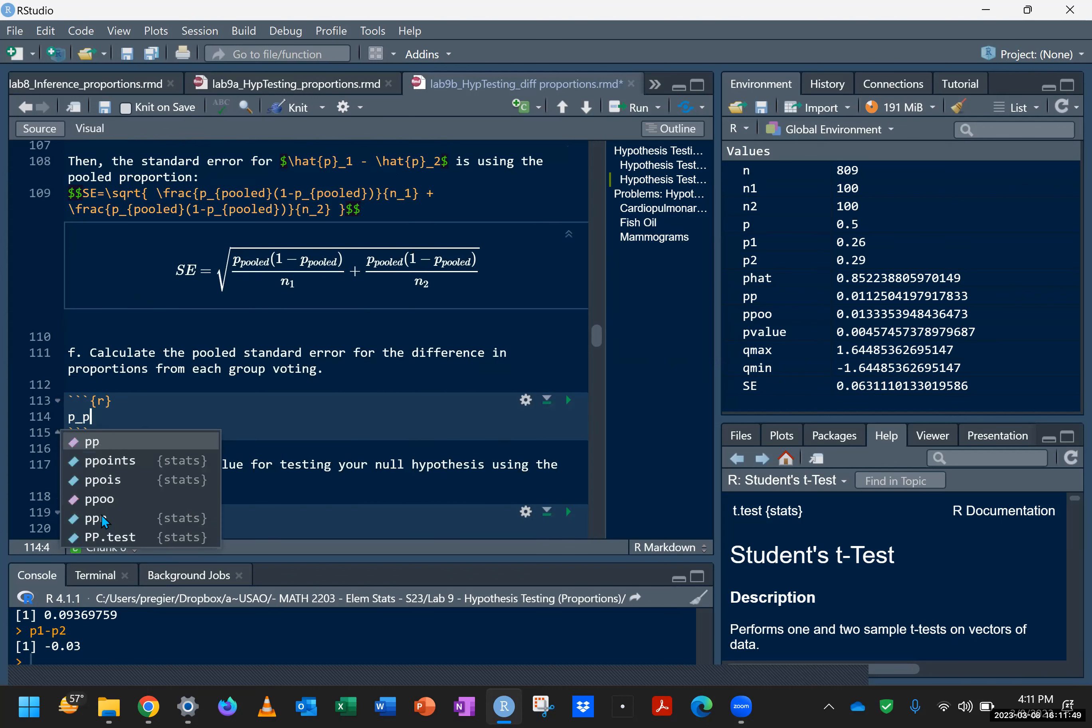
pyautogui.write('ooled =')
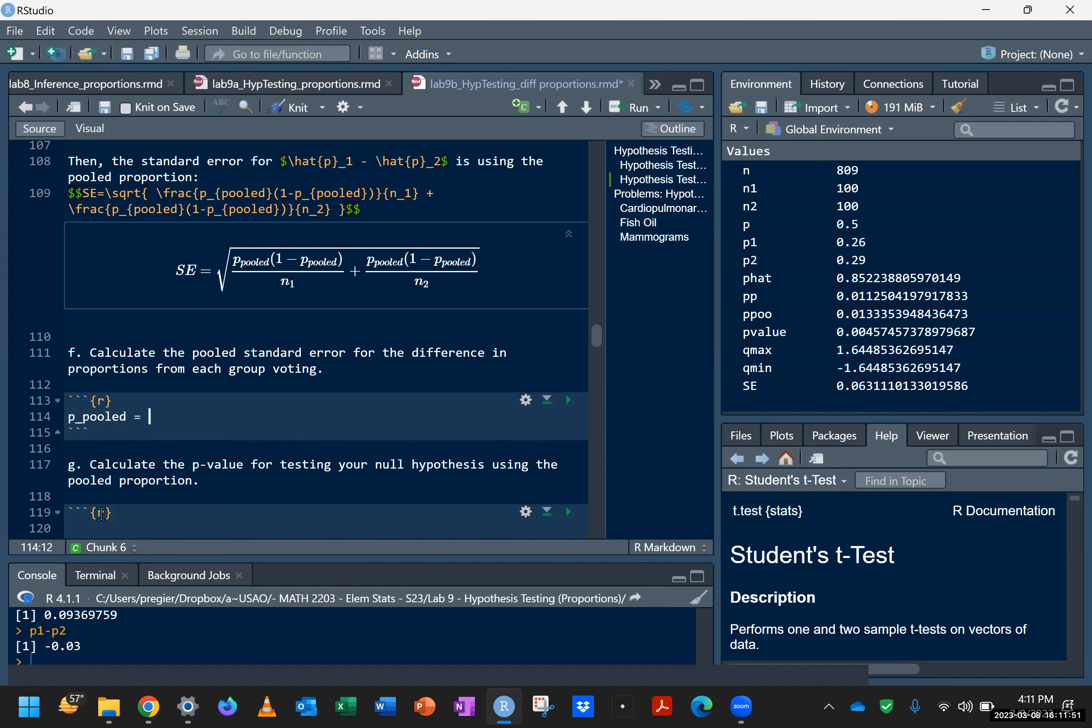
pyautogui.scroll(2, 289, 305)
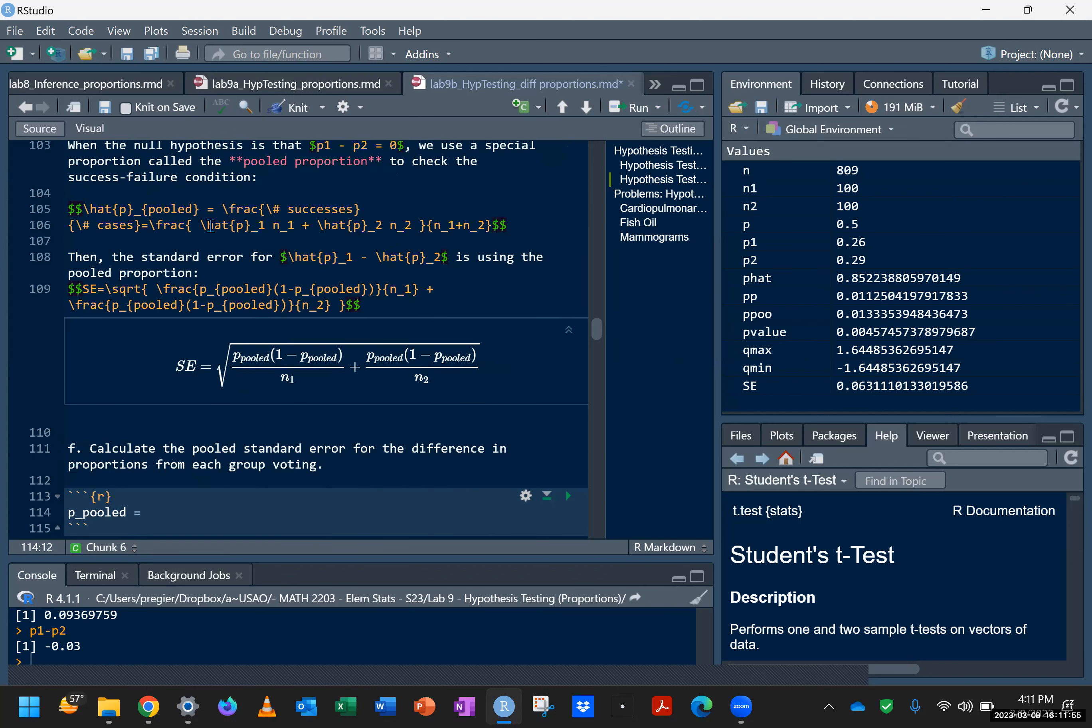
pyautogui.moveTo(199, 225); pyautogui.dragTo(487, 221)
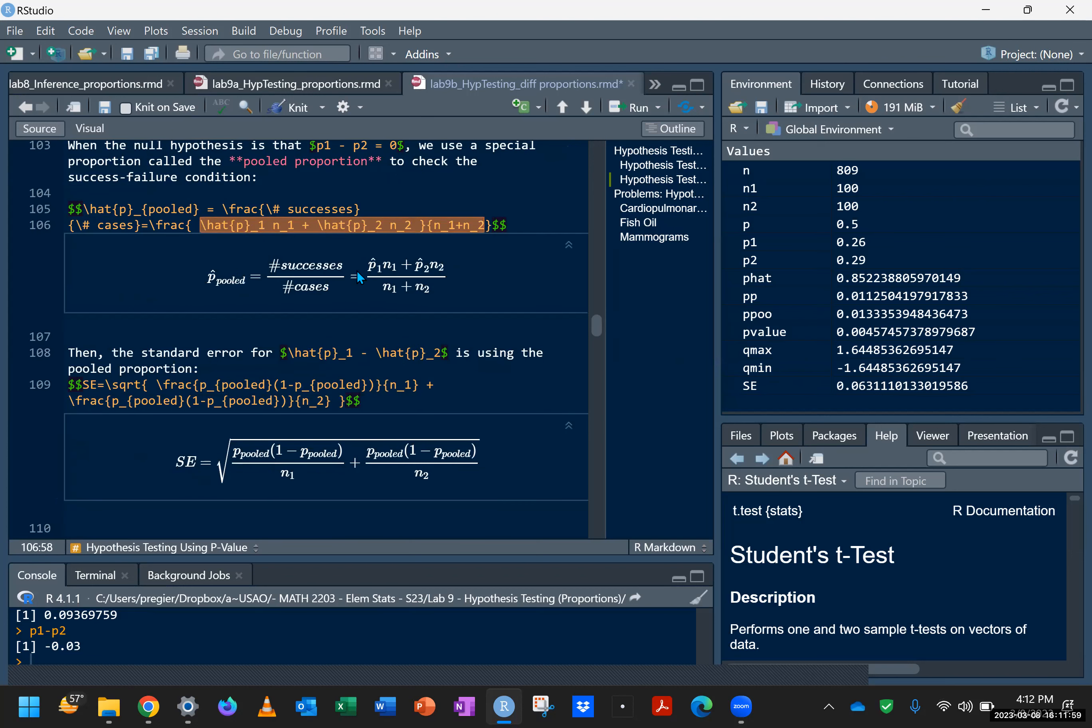
pyautogui.scroll(-2, 334, 354)
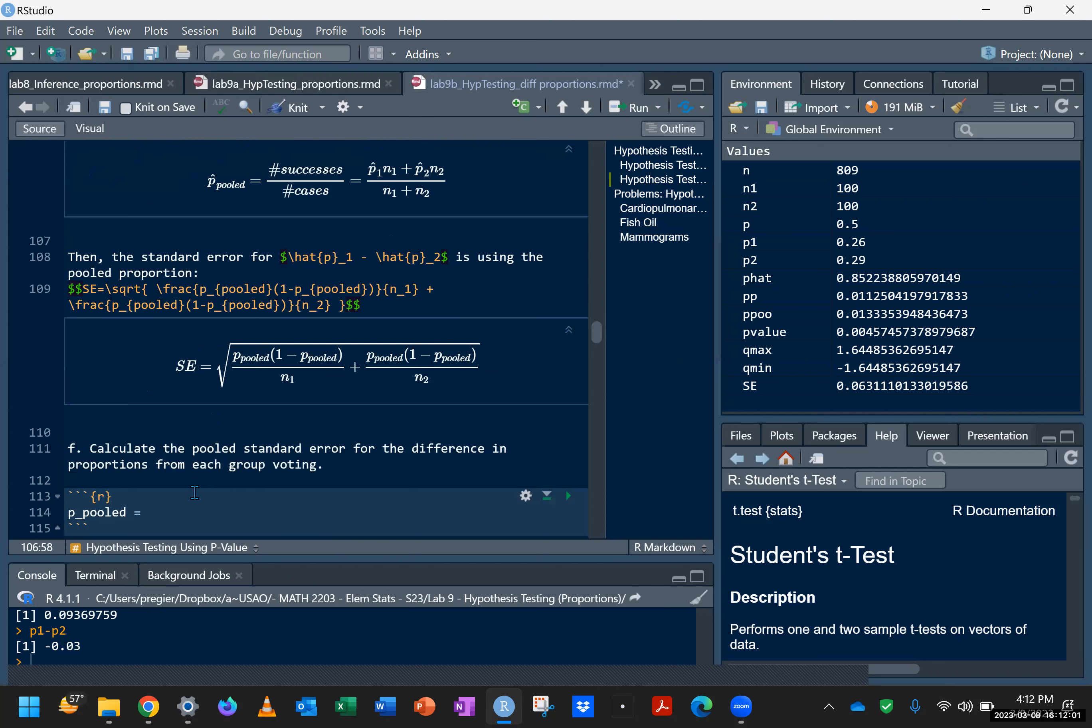
# Step: Enter (p1*n1+p2*n2) as the numerator of the p_pooled assignment
pyautogui.click(189, 513)
pyautogui.write('(p')
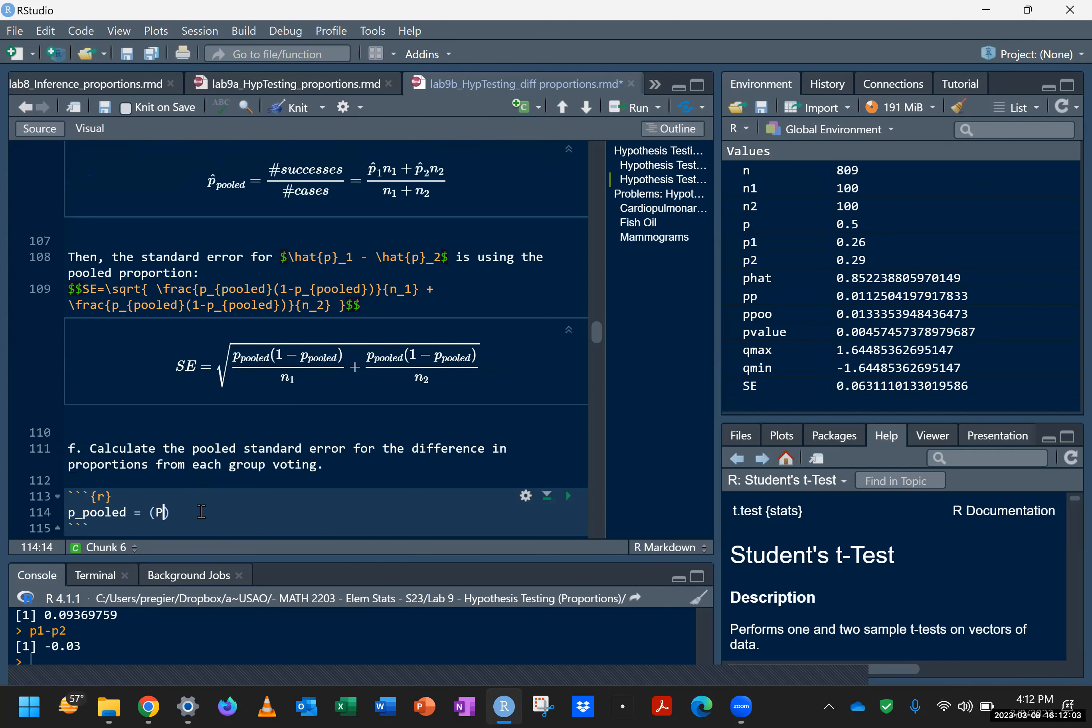
pyautogui.scroll(-2, 195, 512)
pyautogui.write('1*n1')
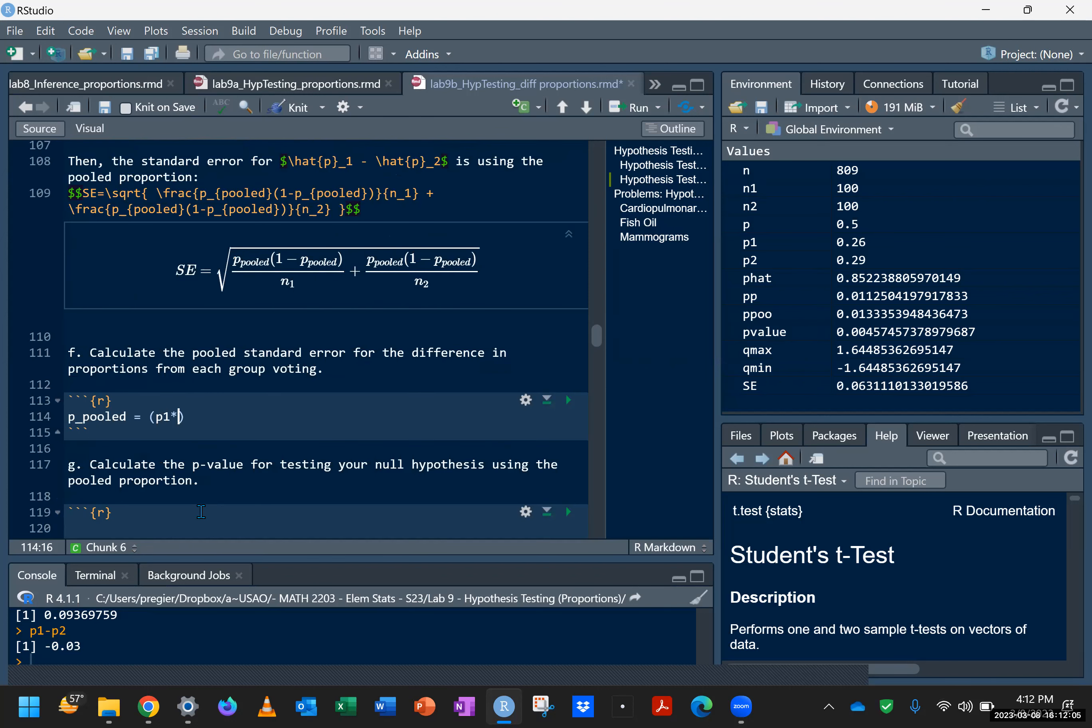
pyautogui.write('+p2*n2')
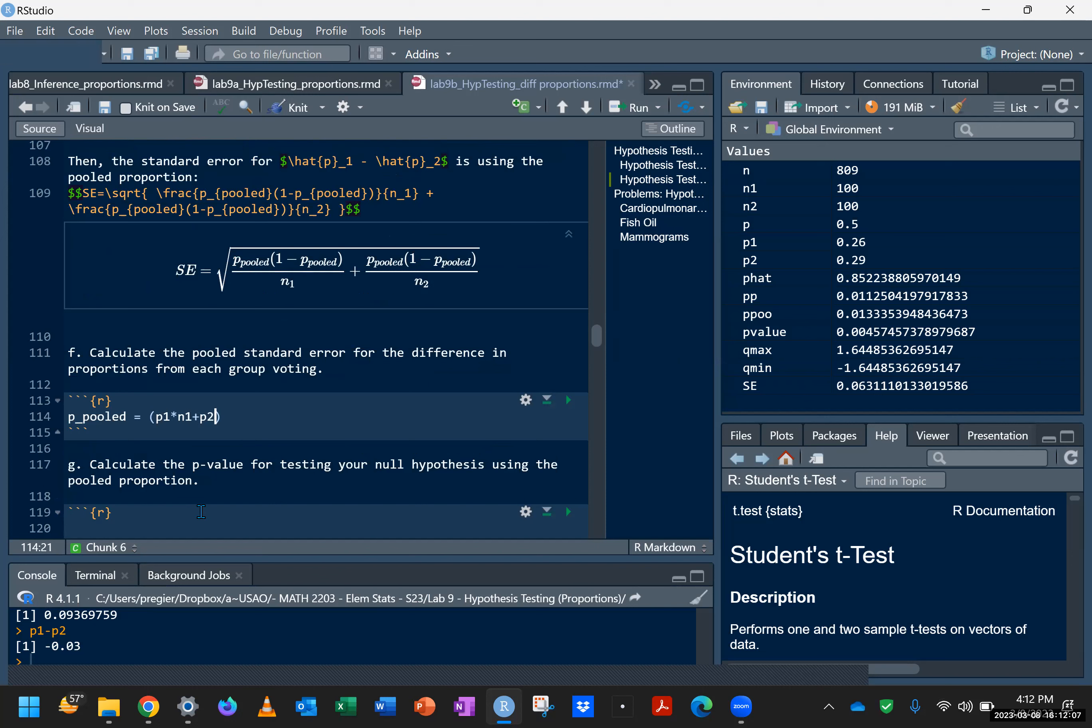
# Step: Complete the p_pooled expression by dividing the numerator by (n1+n2)
pyautogui.write(')/n')
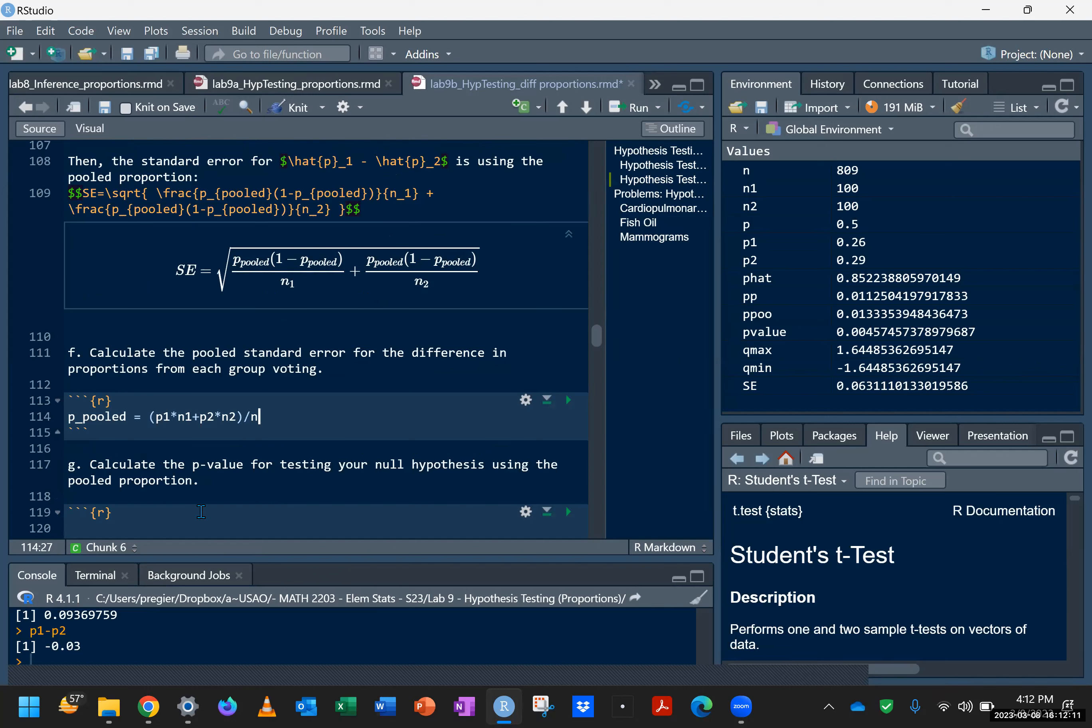
pyautogui.press('BackSpace')
pyautogui.write('(n1+n2')
pyautogui.press('Left')
pyautogui.press('Left')
pyautogui.press('Left')
pyautogui.write('1')
pyautogui.press('End')
# Step: Recheck the pooled formulas, add a line printing p_pooled below its assignment in the question f chunk, and run the chunk
pyautogui.scroll(5, 241, 411)
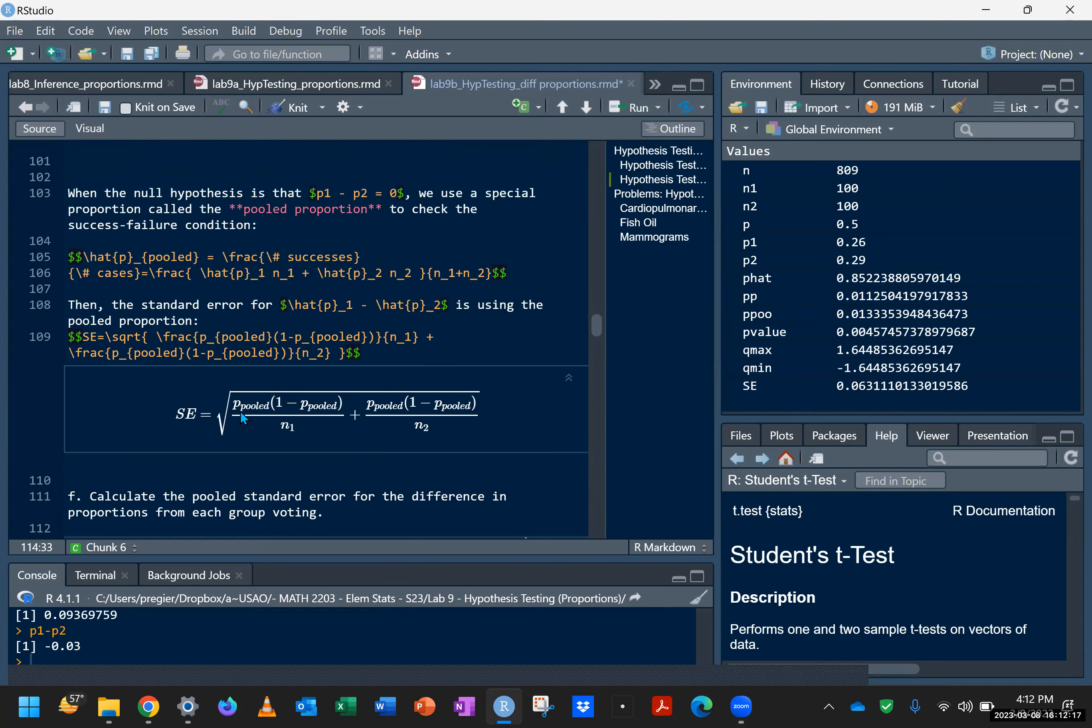
pyautogui.click(348, 319)
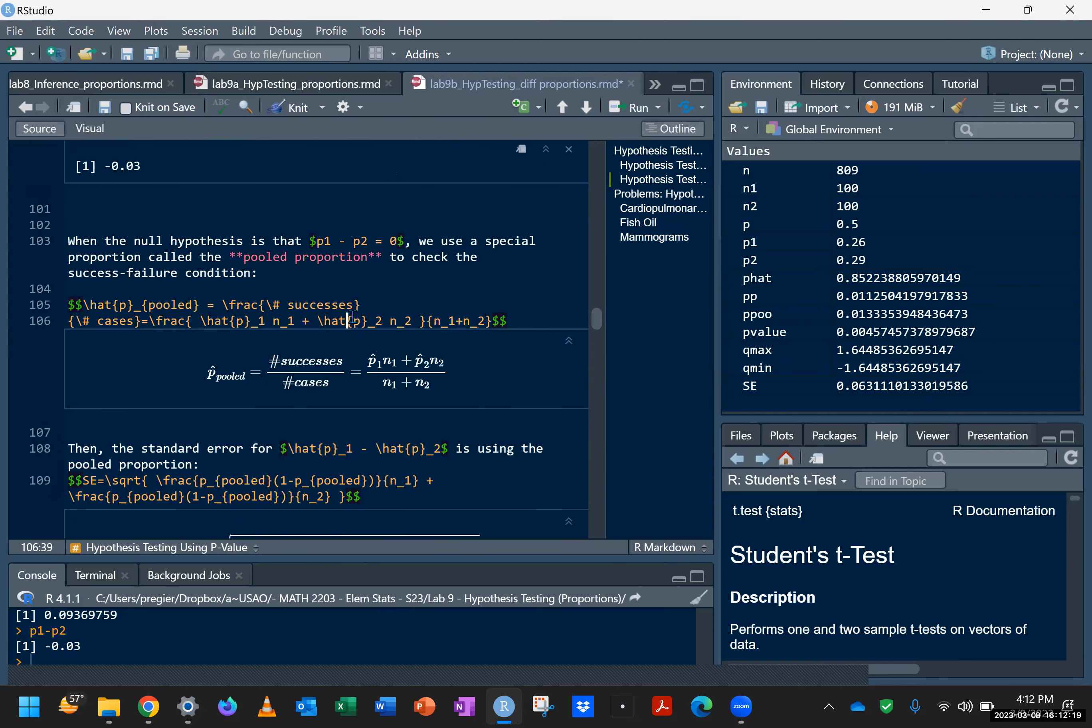
pyautogui.scroll(-5, 364, 329)
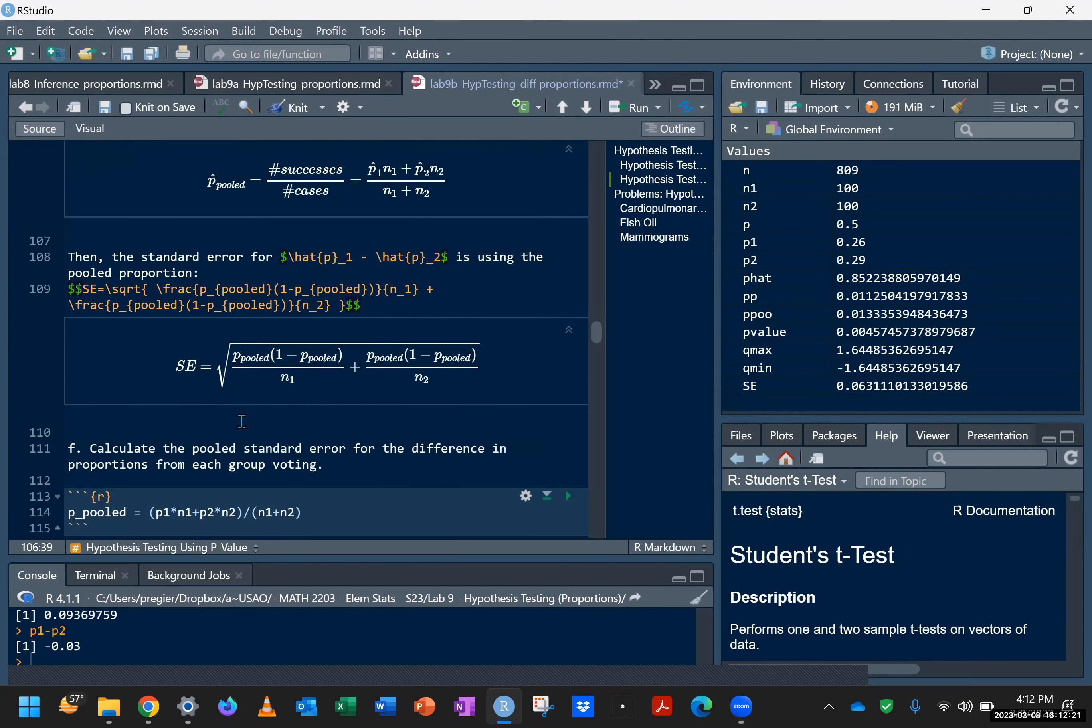
pyautogui.scroll(-2, 242, 422)
pyautogui.click(374, 418)
pyautogui.press('Return')
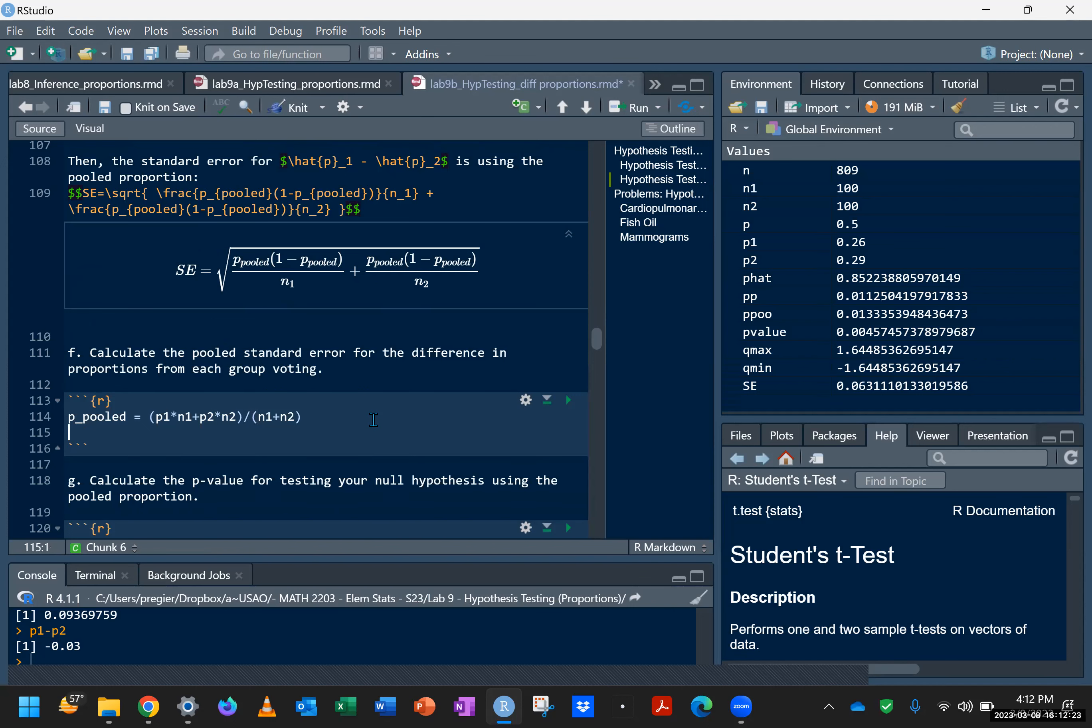
pyautogui.write('po')
pyautogui.scroll(-3, 373, 418)
pyautogui.write('_pooled')
pyautogui.click(569, 305)
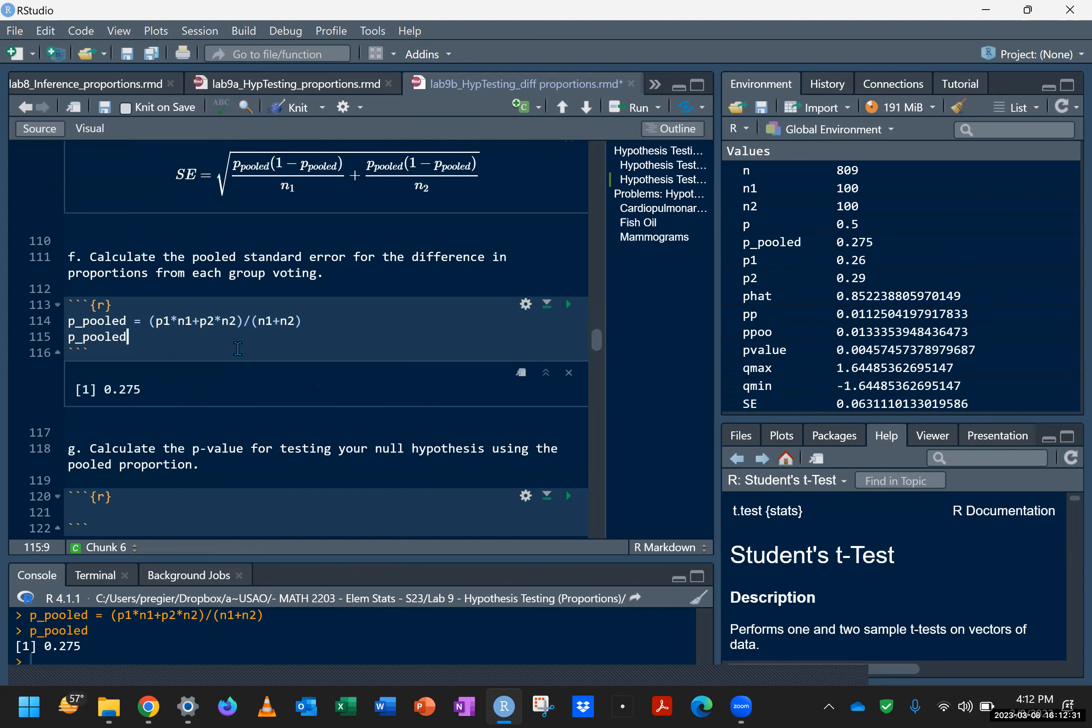
# Step: Compare the pooled proportion result with the two age groups' voting percentages given in question 12
pyautogui.doubleClick(121, 389)
pyautogui.scroll(5, 215, 378)
pyautogui.scroll(5, 215, 379)
pyautogui.scroll(8, 216, 380)
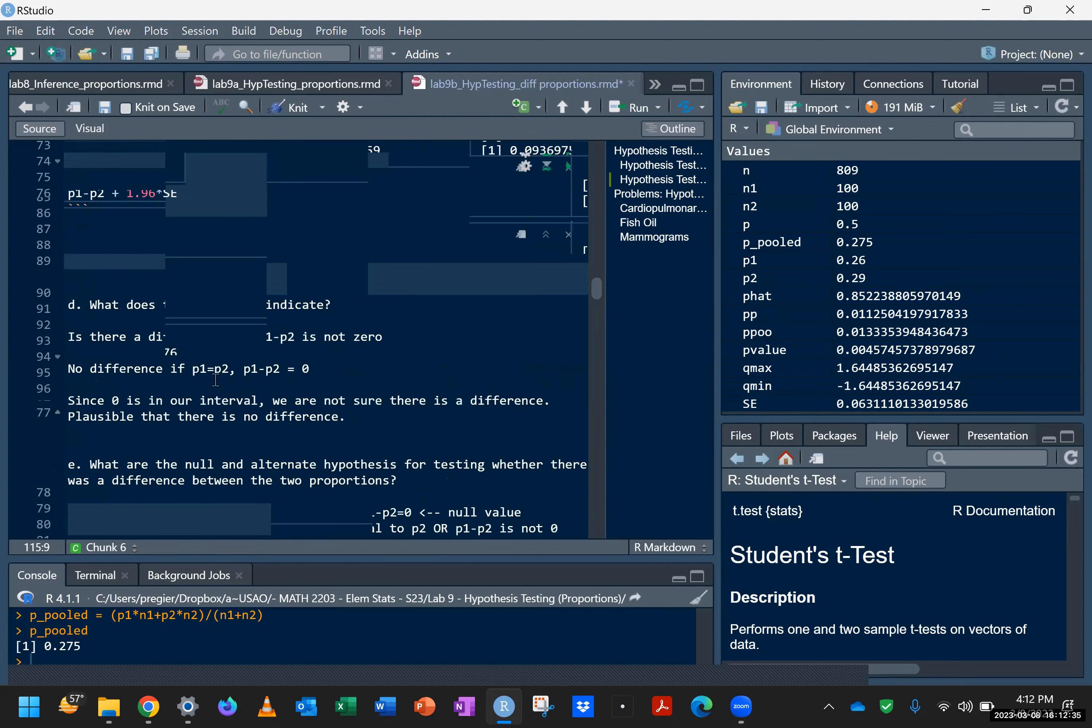
pyautogui.scroll(8, 215, 380)
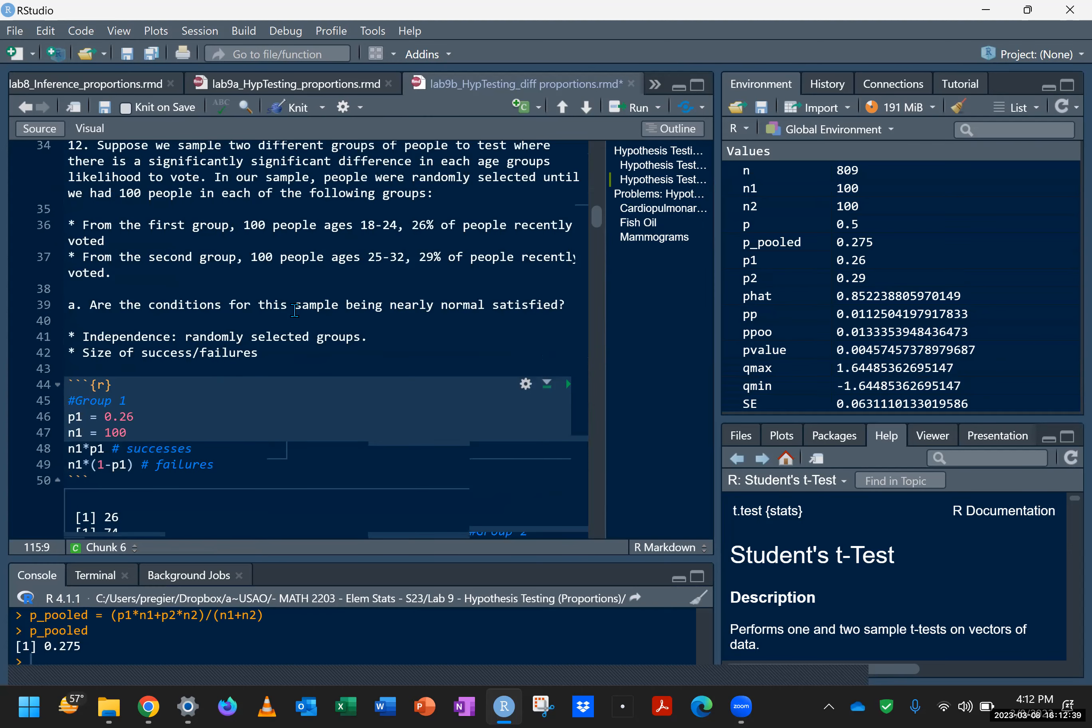
pyautogui.moveTo(253, 273); pyautogui.dragTo(62, 224)
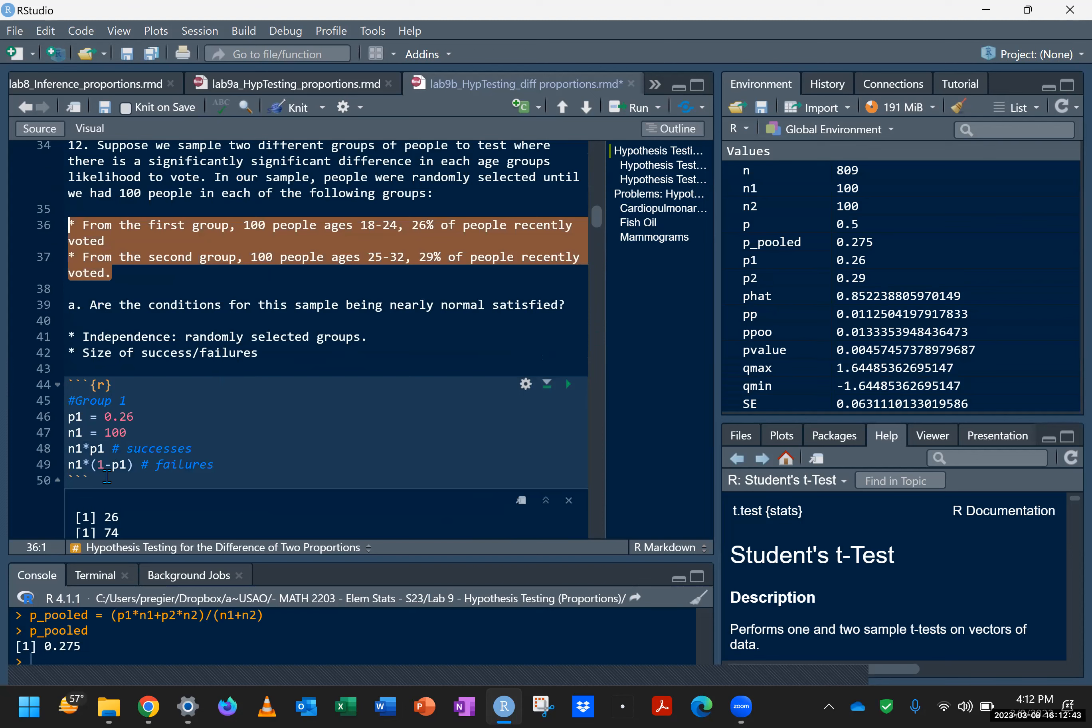
pyautogui.scroll(-20, 185, 435)
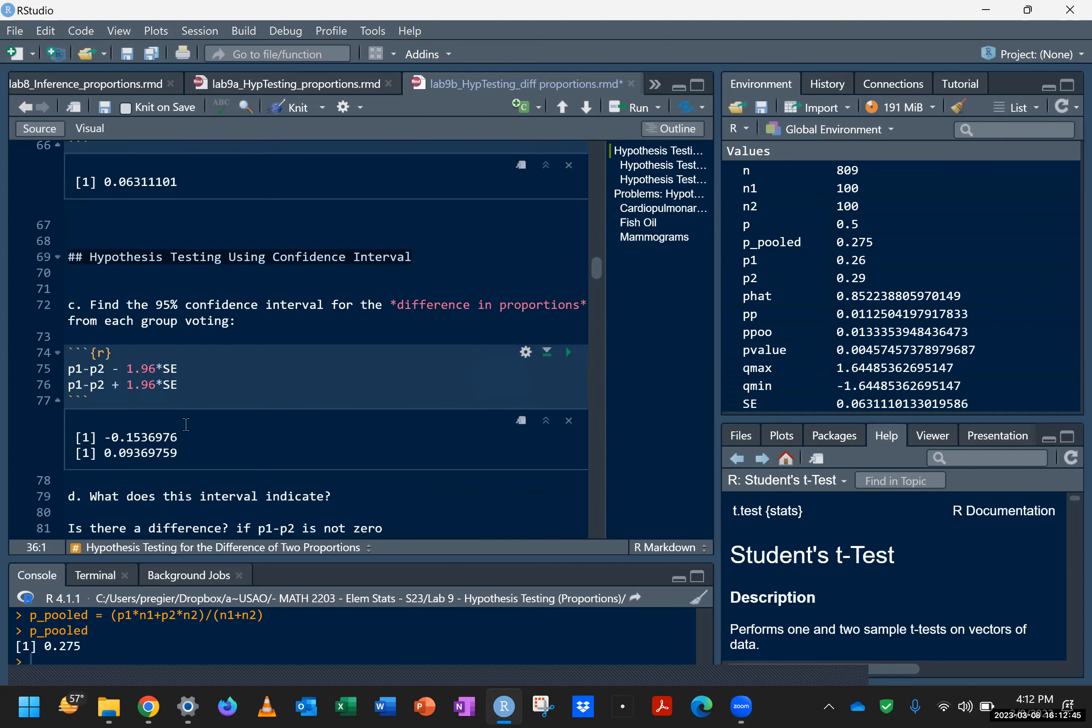
pyautogui.scroll(-5, 187, 430)
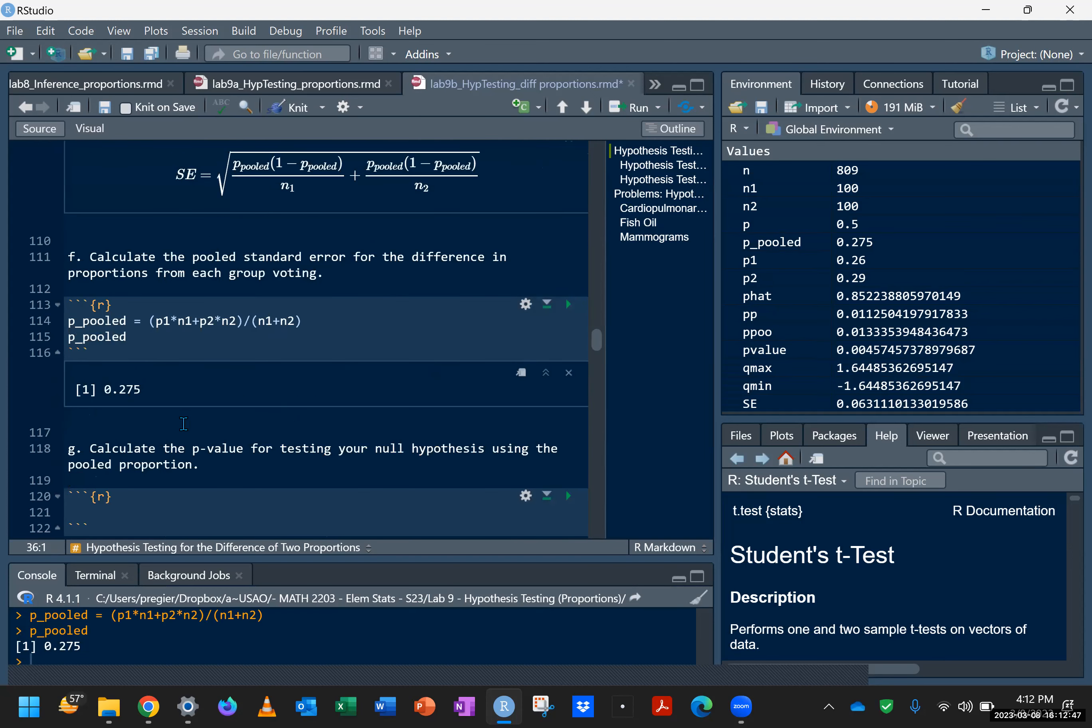